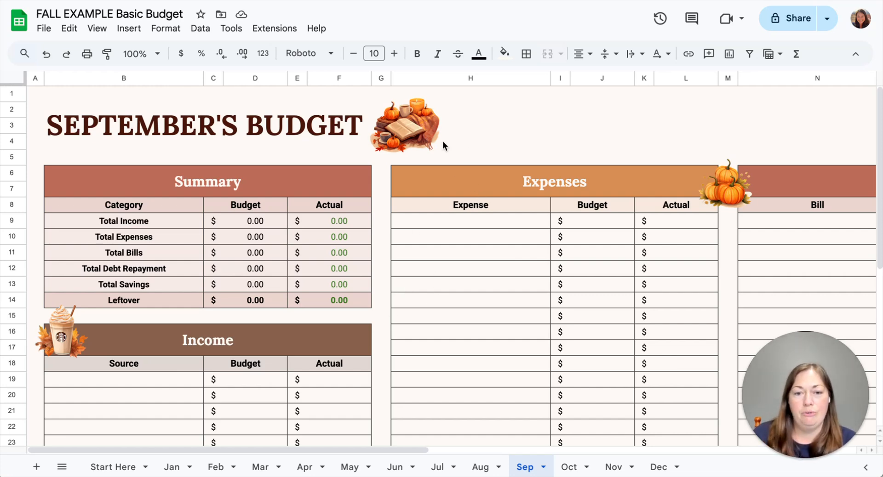
# - Look over the September sheet of the fall example budget, from the Summary table to the last table and the totals row
pyautogui.hscroll(10, 479, 177)
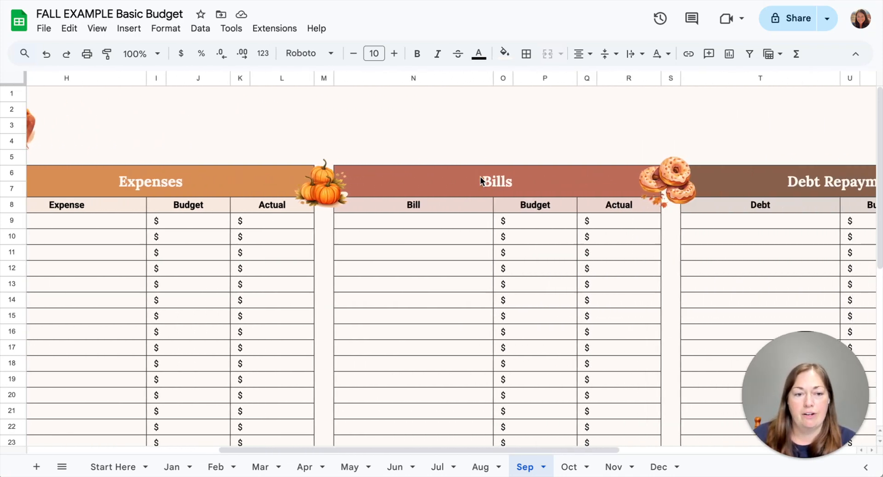
pyautogui.scroll(-6, 480, 179)
pyautogui.hscroll(2, 480, 179)
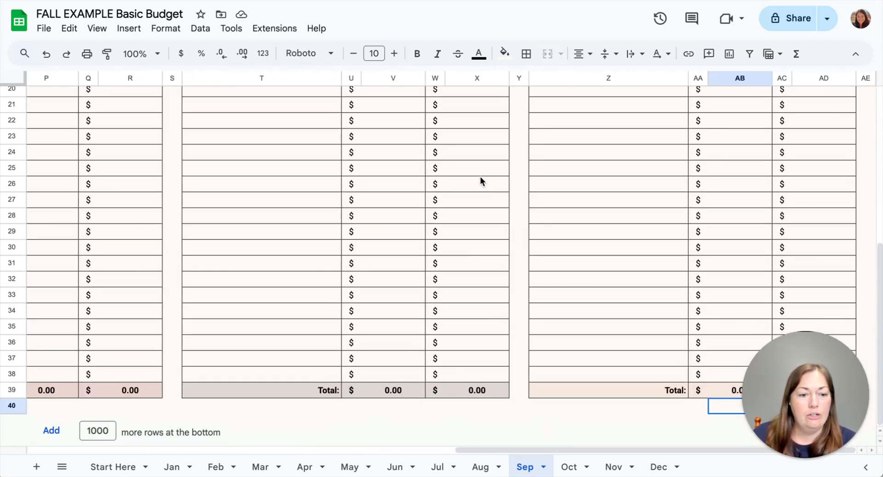
pyautogui.hscroll(-12, 480, 180)
pyautogui.scroll(6, 480, 180)
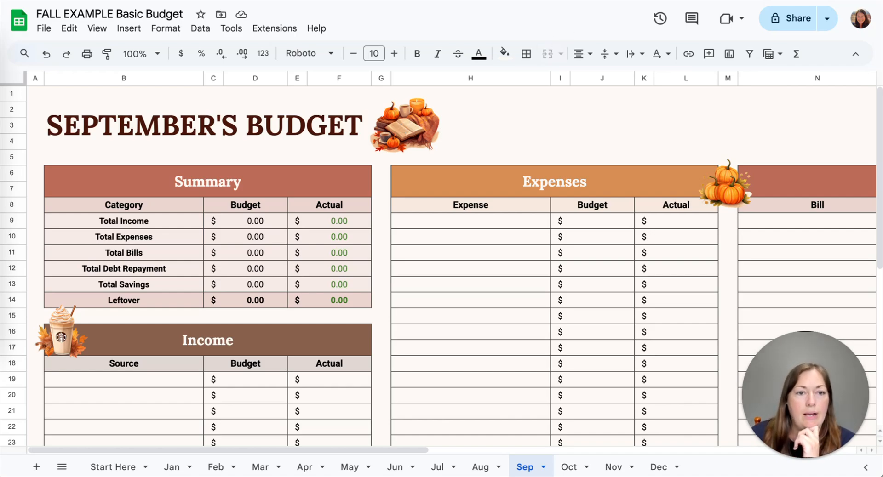
# - Switch to Canva's Color Palette Generator and review the four-color palette taken from the fall mug image
pyautogui.click(616, 1)
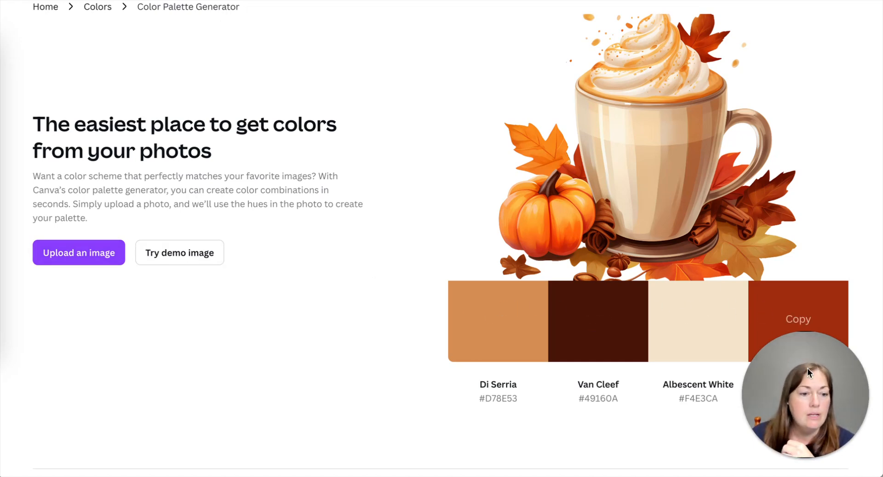
pyautogui.moveTo(791, 387); pyautogui.dragTo(355, 381)
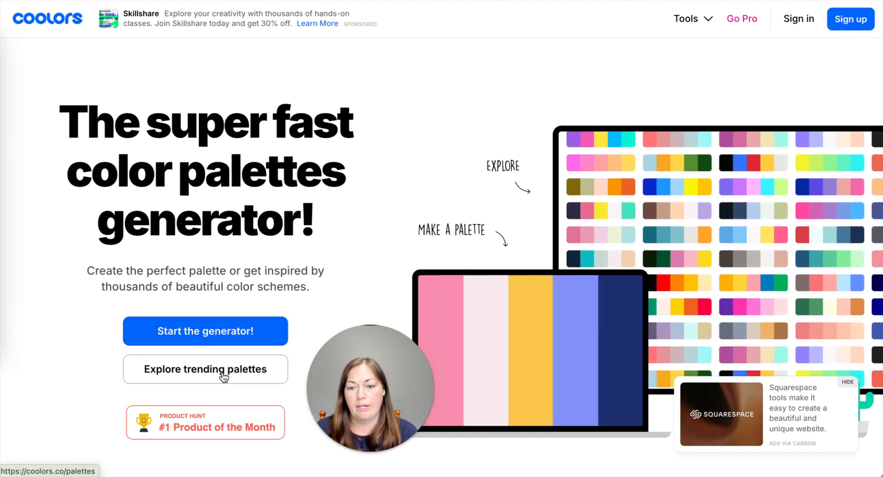
# - Open the trending palettes on Coolors and filter them by the Autumn topic
pyautogui.click(224, 376)
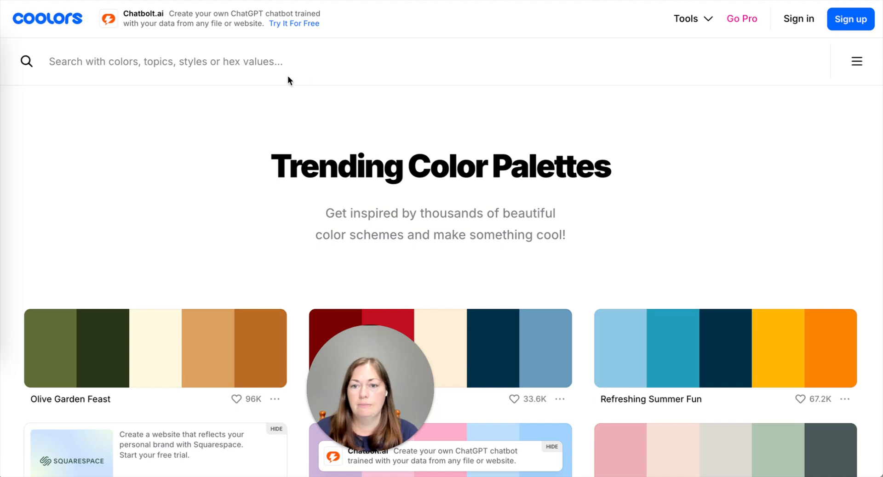
pyautogui.click(164, 65)
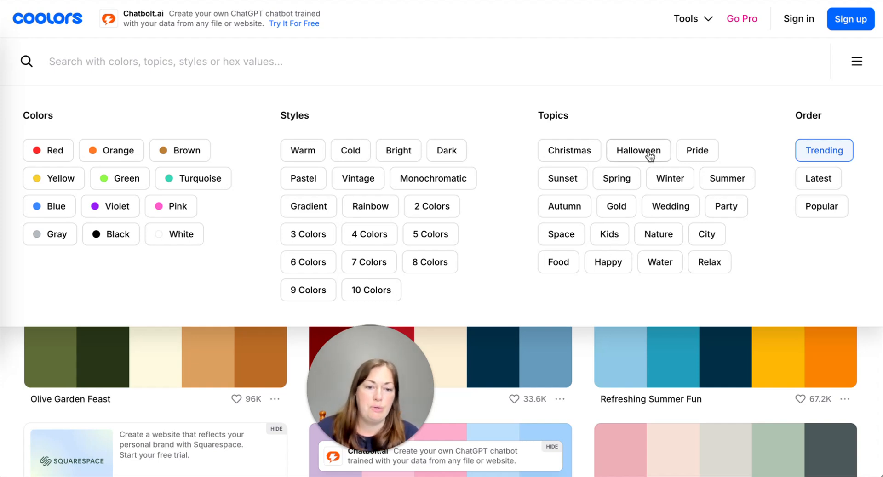
pyautogui.click(563, 210)
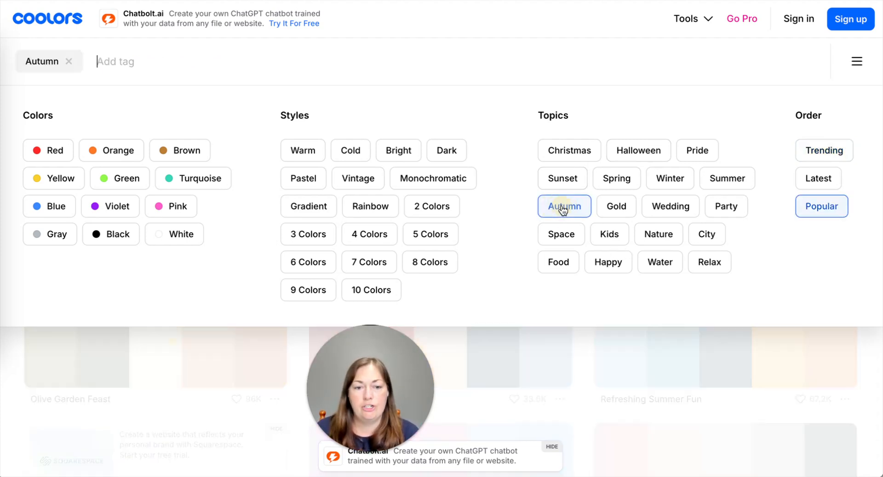
pyautogui.click(299, 335)
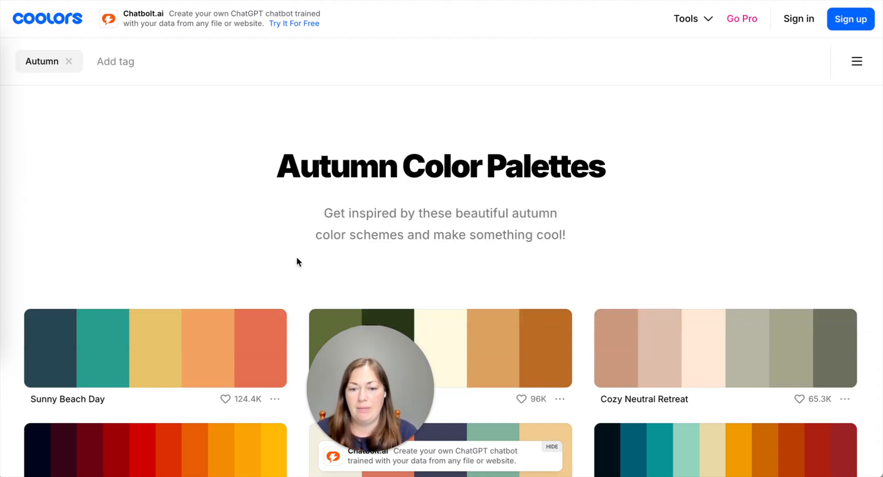
# - Browse the Autumn color palettes for fall color scheme ideas
pyautogui.scroll(-9, 297, 239)
pyautogui.scroll(-6, 297, 239)
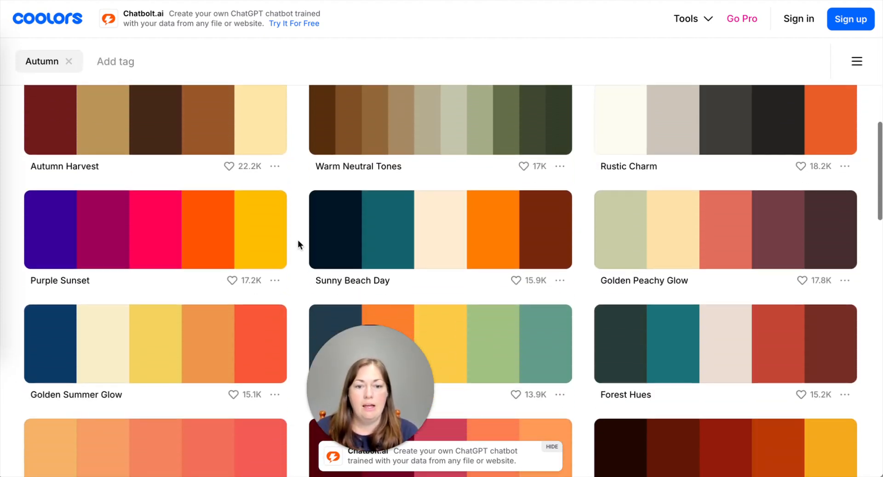
pyautogui.scroll(-2, 297, 239)
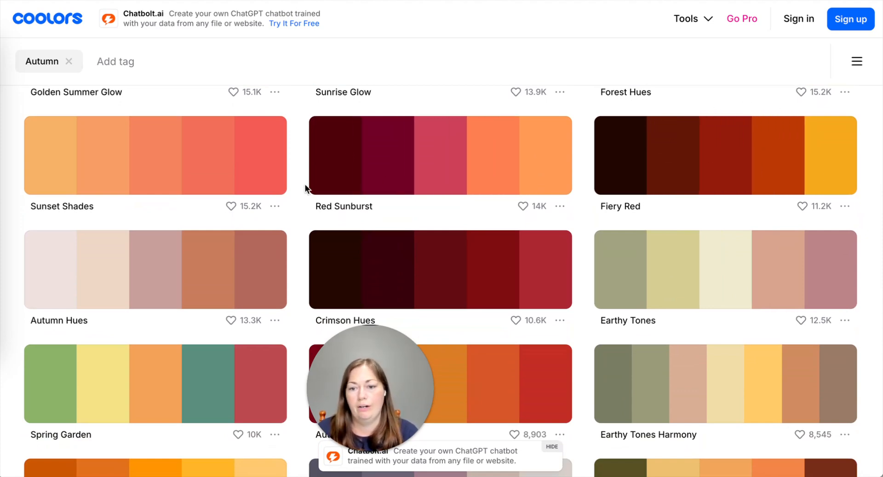
pyautogui.scroll(-7, 305, 184)
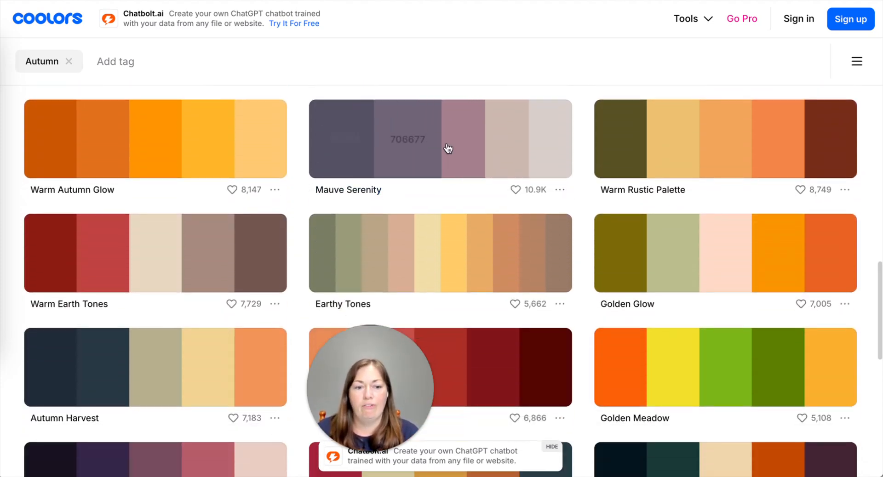
pyautogui.scroll(-5, 411, 151)
pyautogui.scroll(-7, 414, 152)
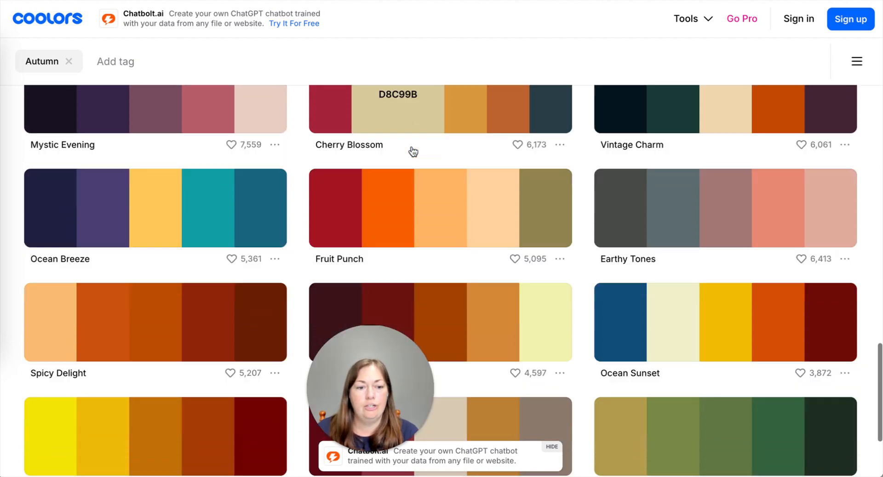
pyautogui.scroll(-7, 474, 230)
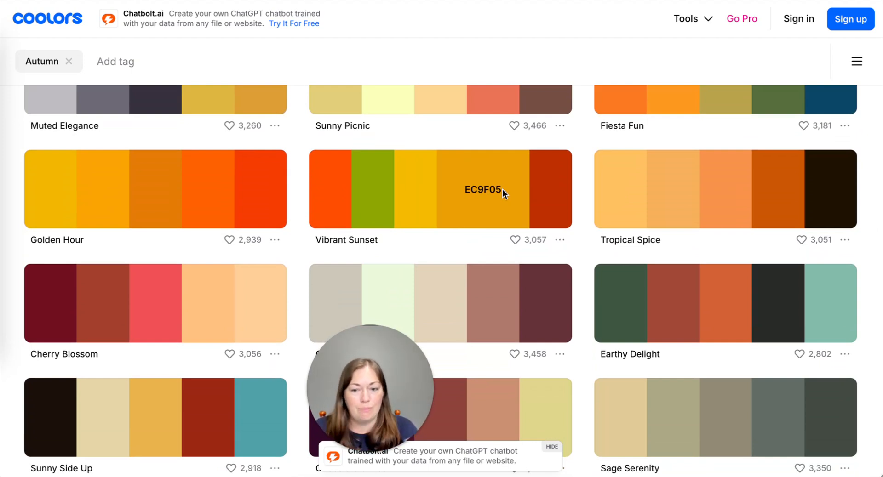
pyautogui.scroll(4, 583, 223)
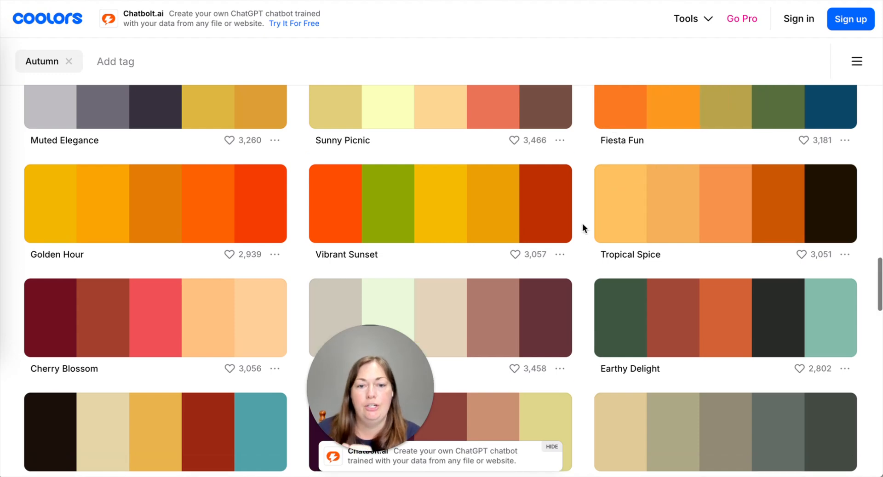
pyautogui.scroll(15, 582, 224)
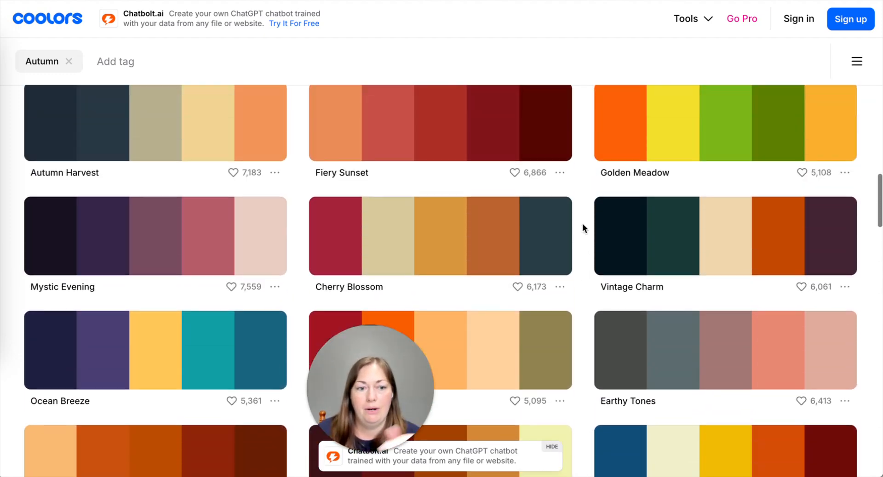
pyautogui.scroll(9, 582, 223)
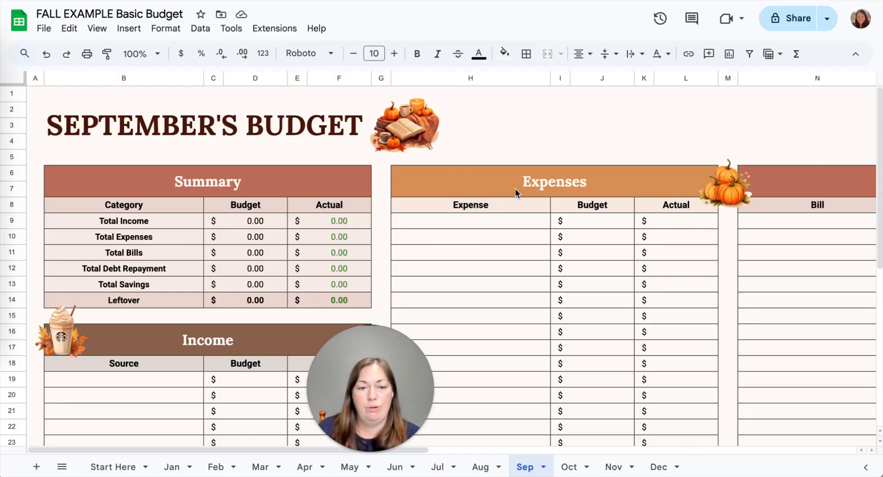
# - Examine how the fall colors are used across the table headers of the example September budget
pyautogui.hscroll(5, 515, 188)
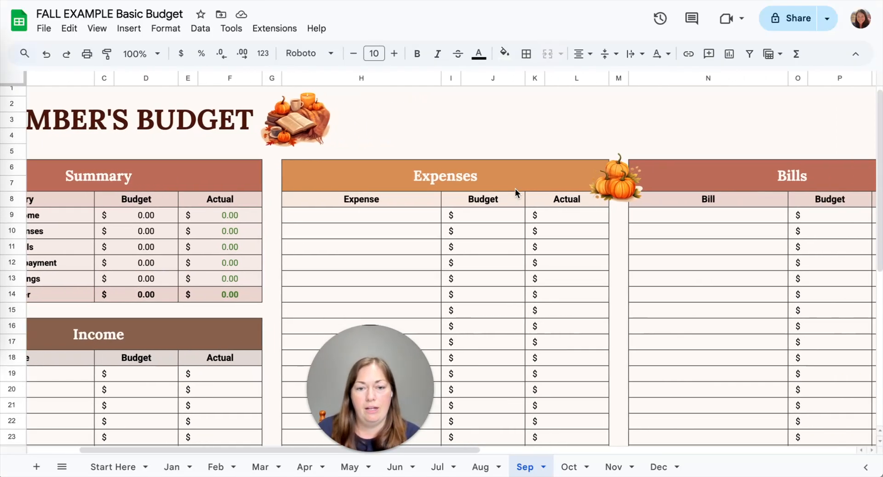
pyautogui.hscroll(-4, 515, 188)
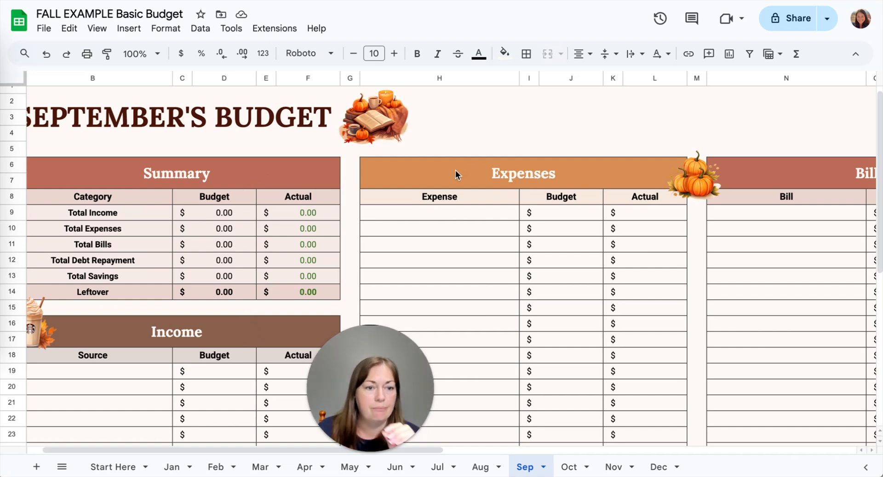
pyautogui.hscroll(2, 605, 213)
pyautogui.hscroll(-4, 606, 213)
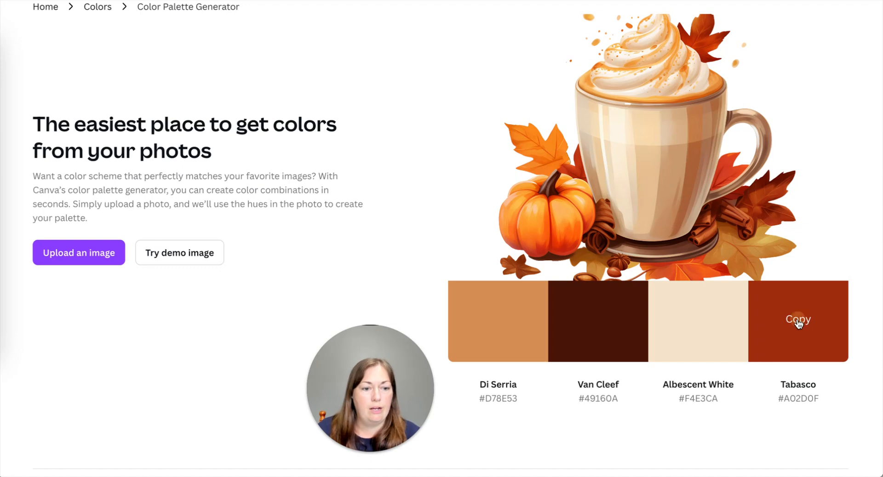
# - Copy the Tabasco color #A02D0F from the Canva palette and generate its tints and shades in the Tint & Shade Generator
pyautogui.click(798, 324)
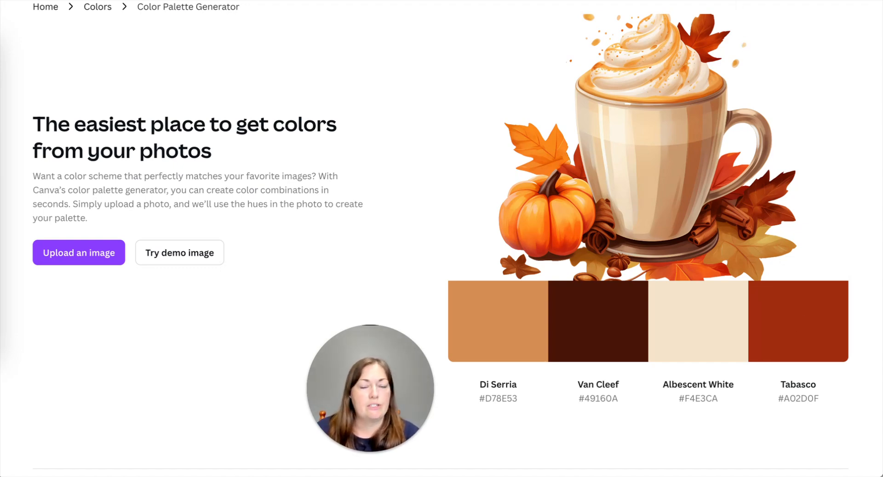
pyautogui.click(741, 0)
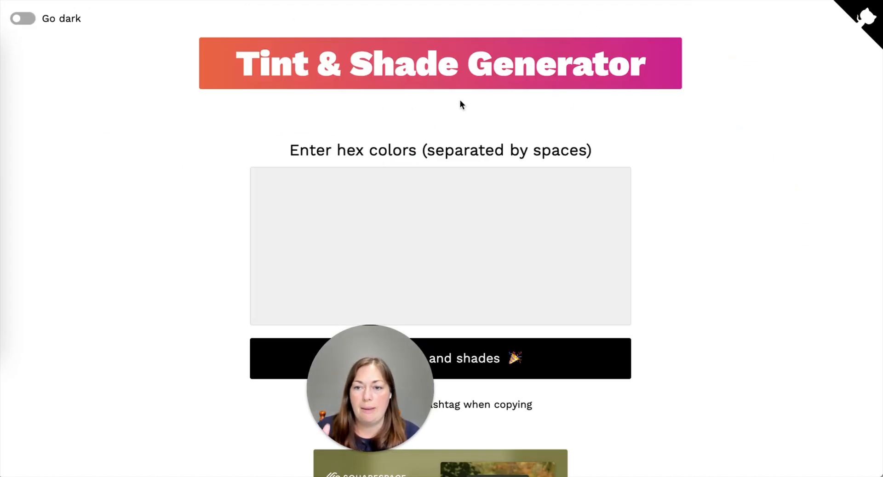
pyautogui.click(361, 206)
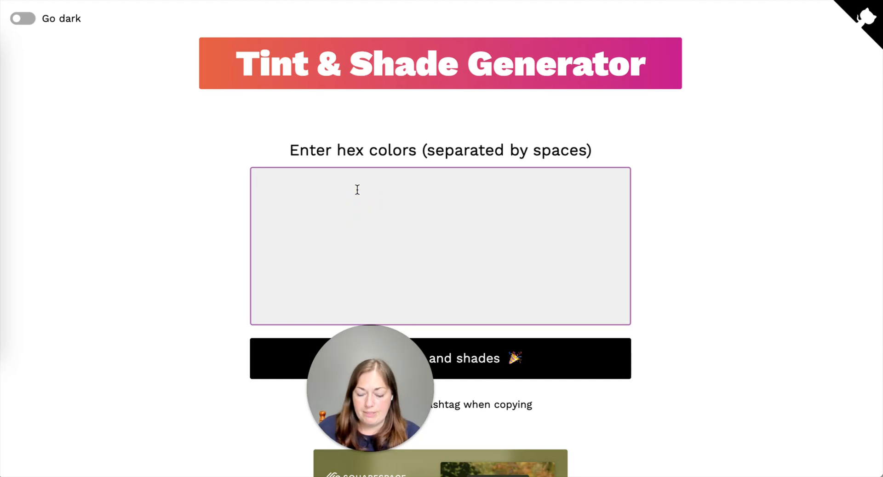
pyautogui.write('#A02D0F')
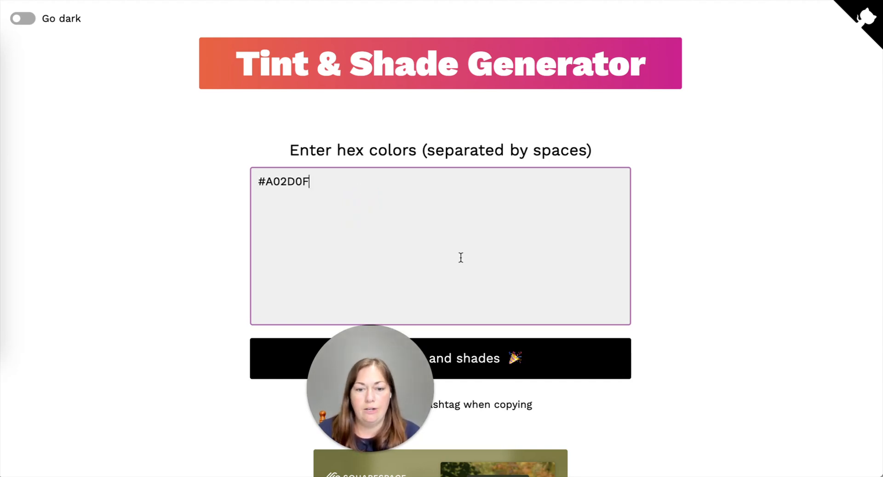
pyautogui.click(514, 360)
pyautogui.scroll(-5, 485, 301)
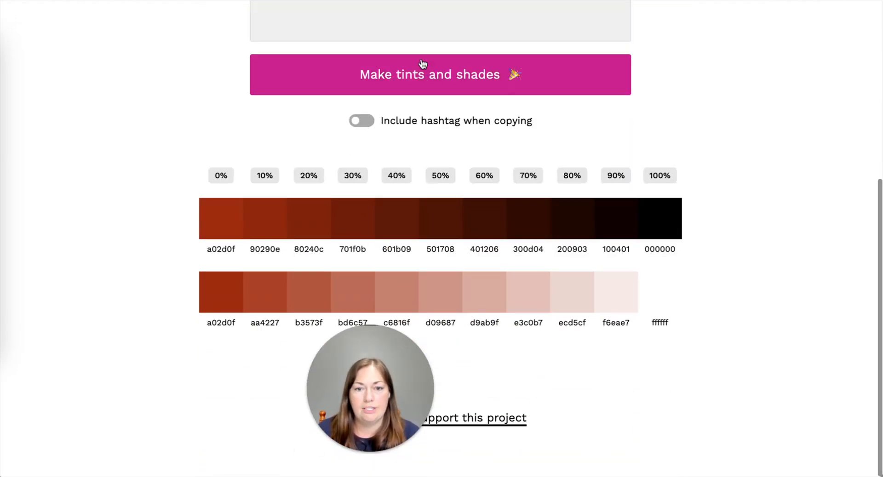
pyautogui.scroll(-3, 449, 158)
# - Compare the shades and tints generated from a02d0f and copy the 40% tint c6816f
pyautogui.moveTo(221, 216)
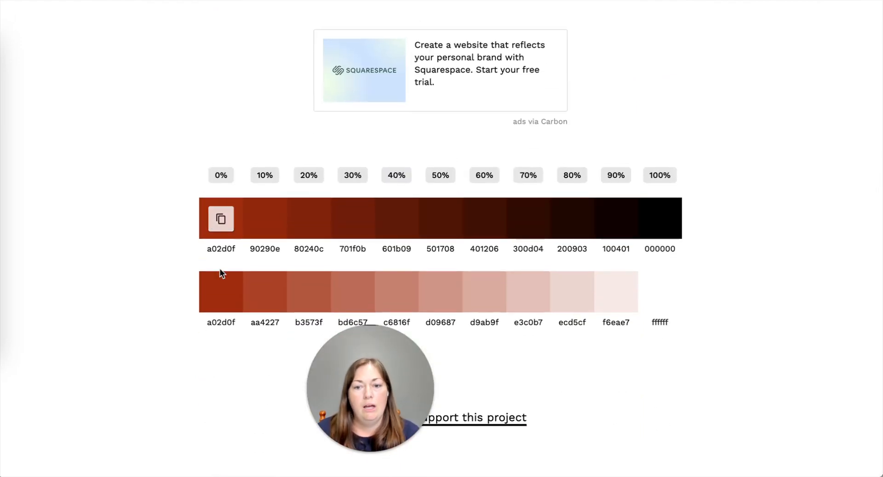
pyautogui.click(219, 219)
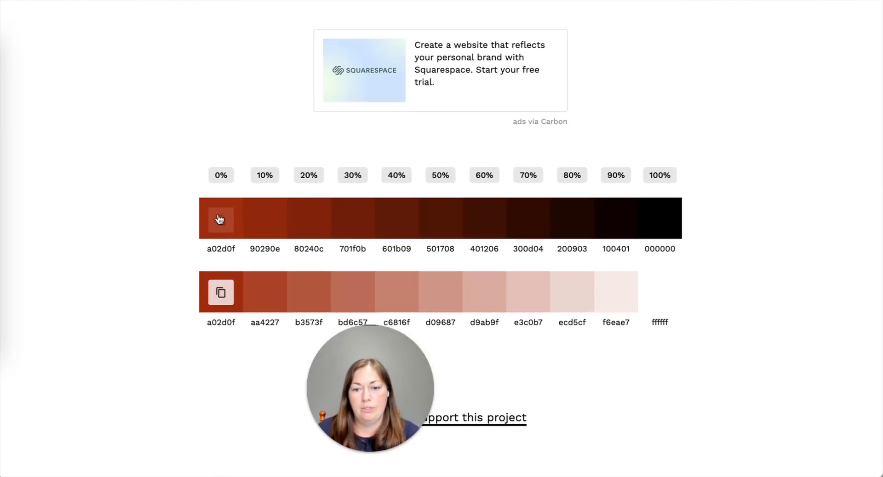
pyautogui.moveTo(224, 219)
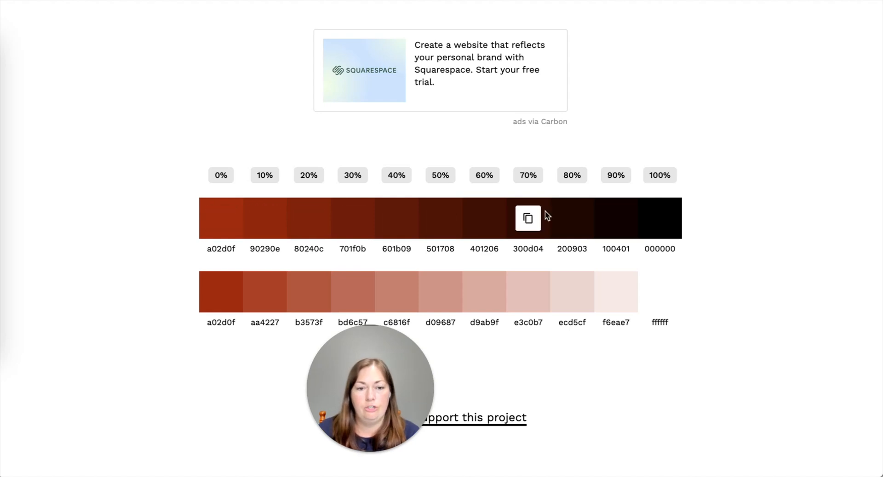
pyautogui.moveTo(223, 298)
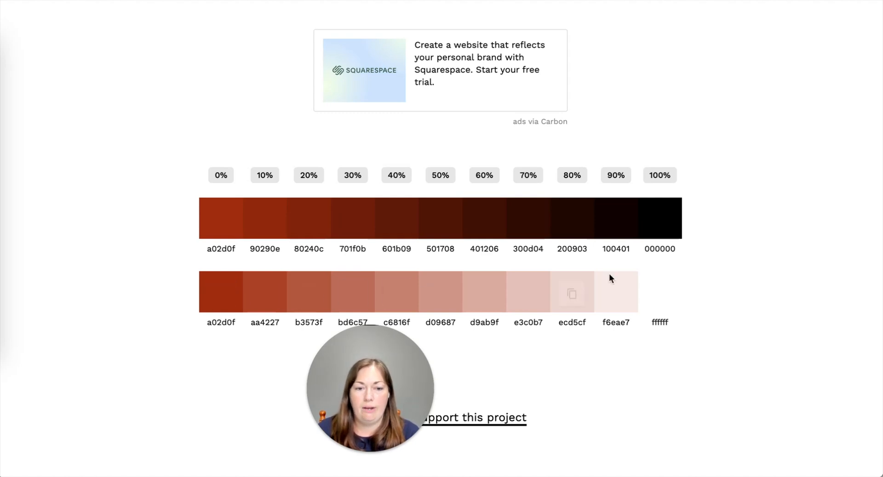
pyautogui.moveTo(661, 283)
pyautogui.moveTo(442, 293)
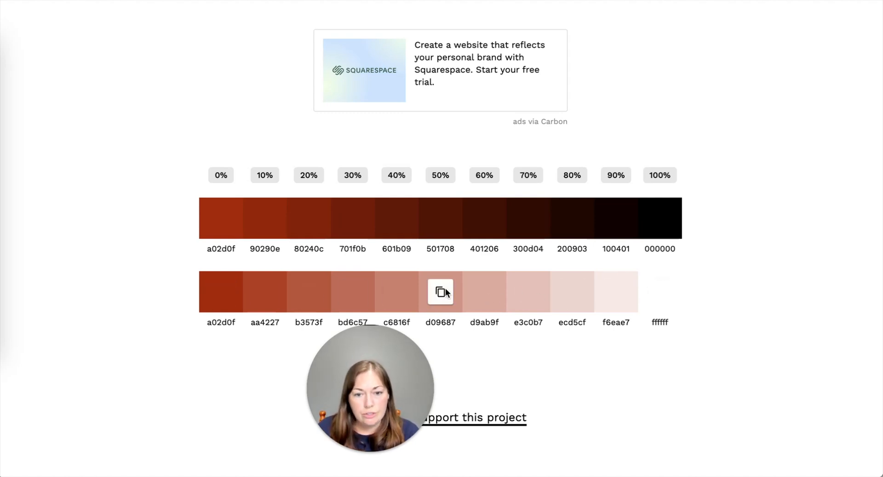
pyautogui.click(397, 293)
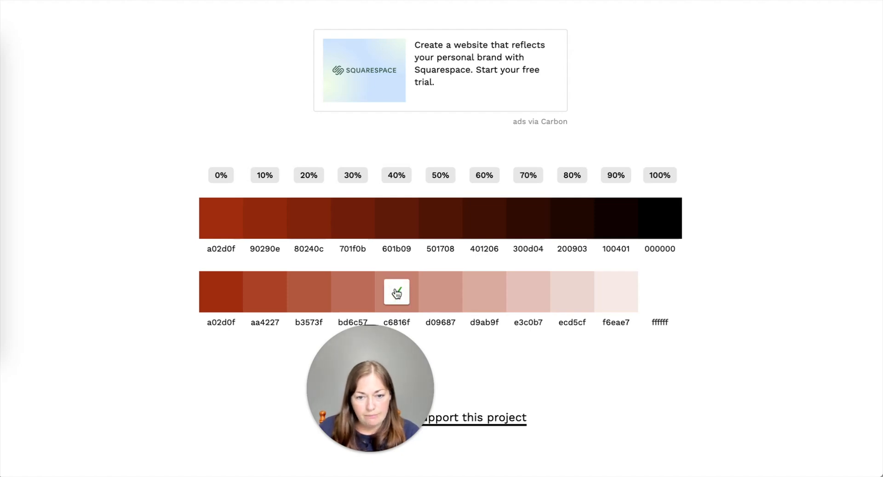
# - In the tutorial budget's September sheet, select the Summary header, the Leftover row, the Bills header and the Bills Total row together
pyautogui.click(267, 1)
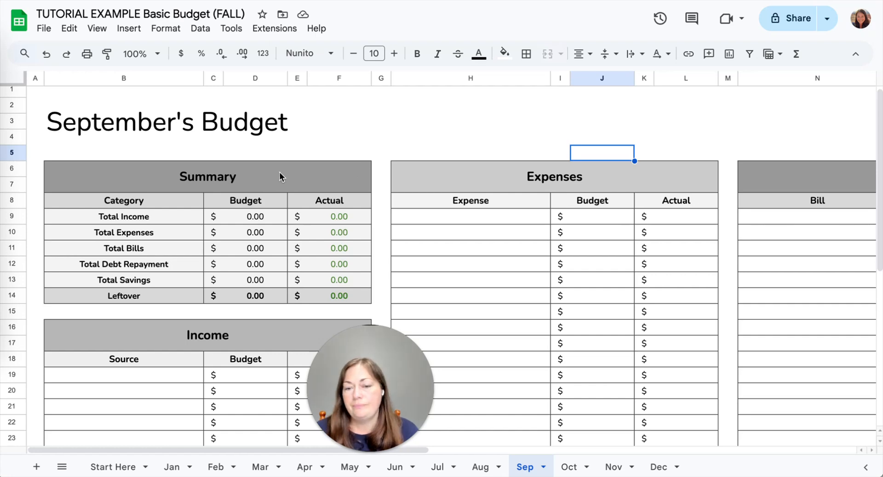
pyautogui.click(217, 173)
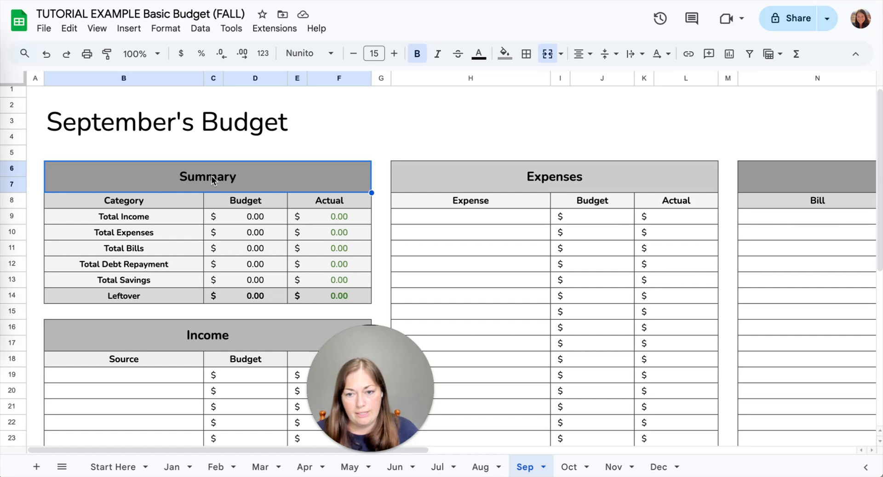
pyautogui.keyDown('ctrl'); pyautogui.click(173, 296); pyautogui.keyUp('ctrl')
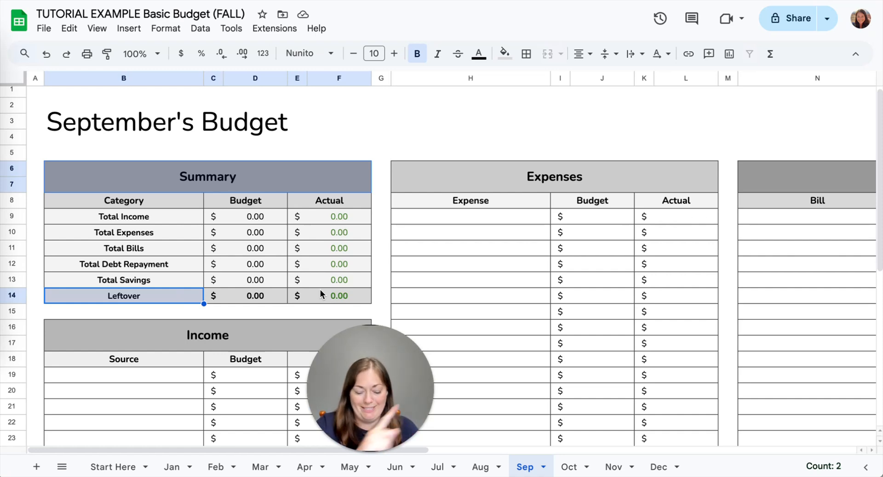
pyautogui.keyDown('shift'); pyautogui.click(346, 295); pyautogui.keyUp('shift')
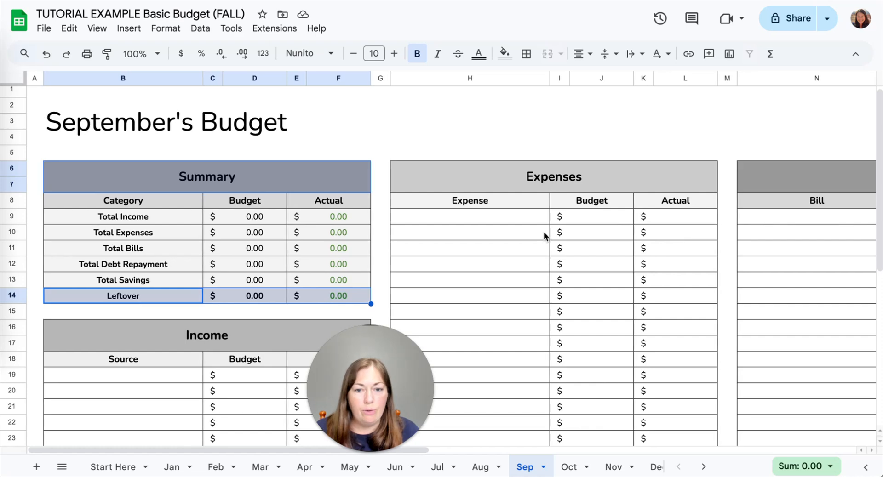
pyautogui.hscroll(10, 457, 207)
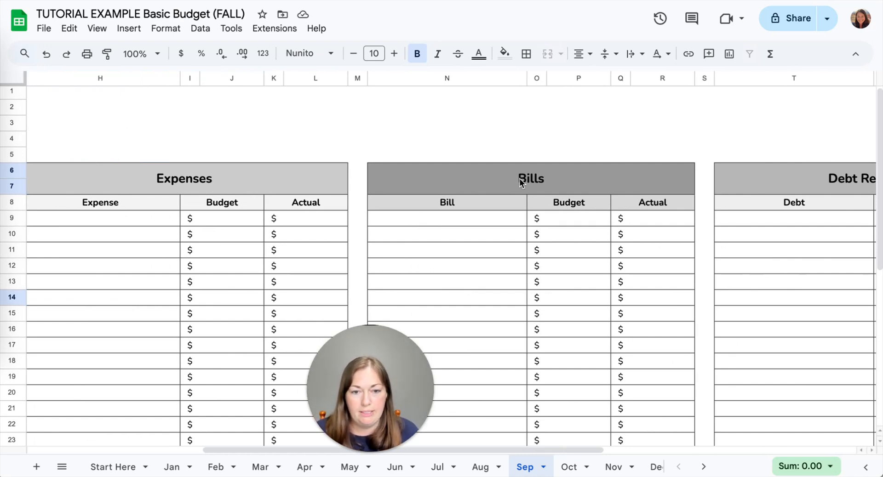
pyautogui.click(521, 183)
pyautogui.hscroll(4, 629, 183)
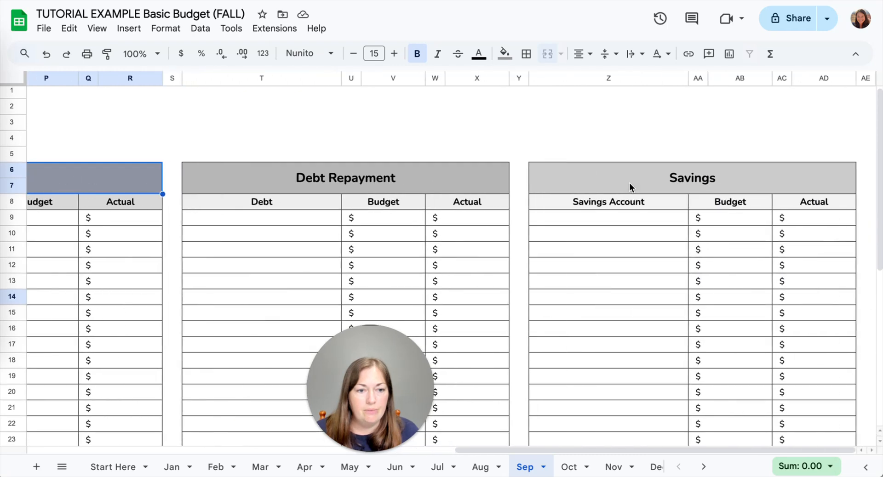
pyautogui.scroll(-7, 629, 183)
pyautogui.hscroll(-10, 629, 183)
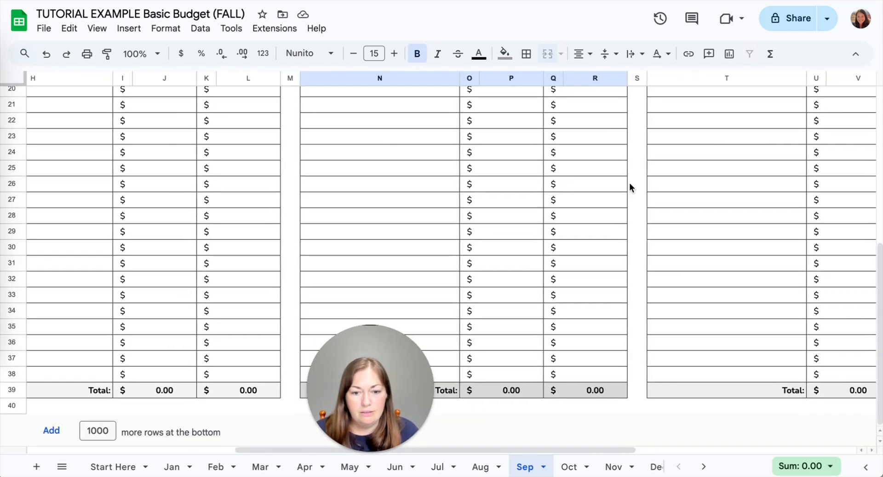
pyautogui.hscroll(-5, 487, 231)
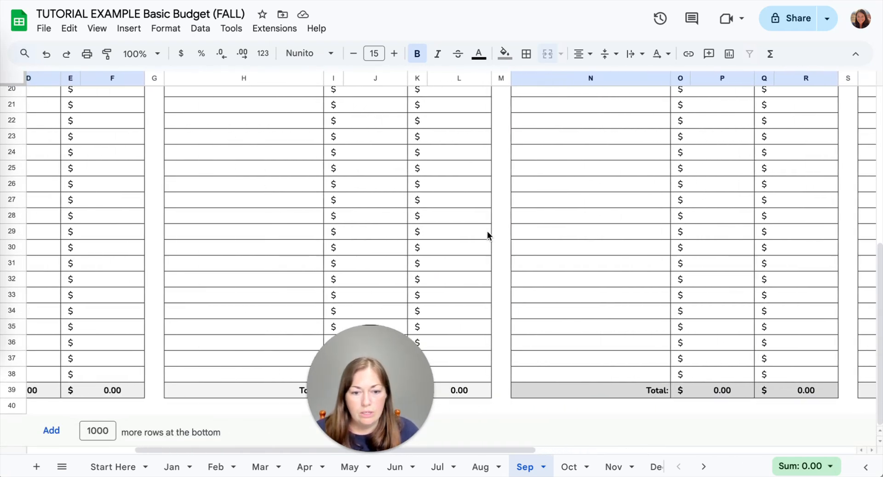
pyautogui.click(590, 391)
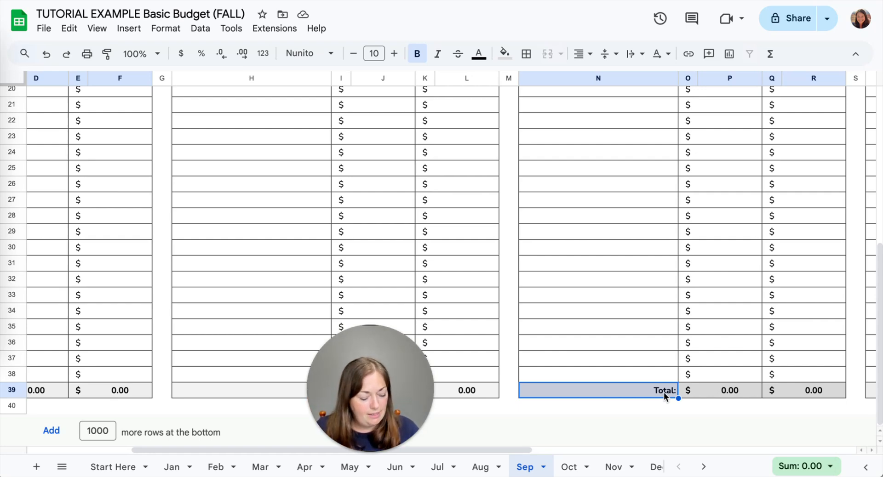
pyautogui.keyDown('shift'); pyautogui.click(810, 394); pyautogui.keyUp('shift')
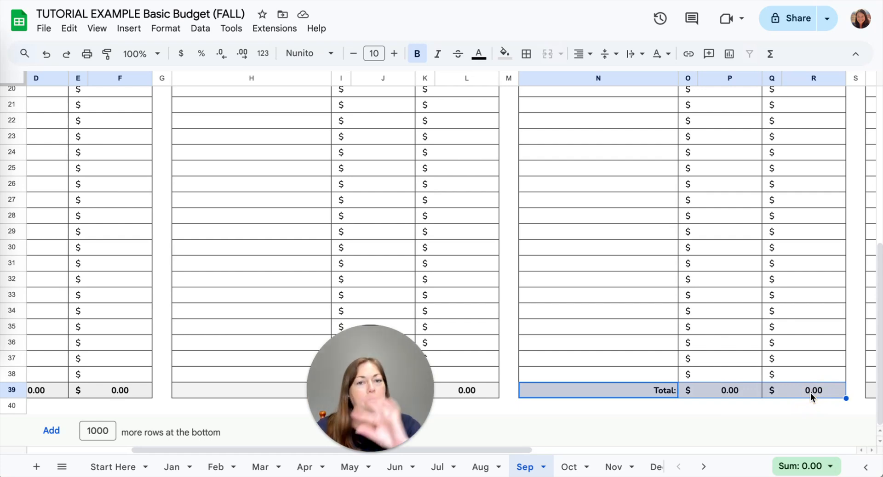
# - Fill the selected header and total cells with the custom color c6816f, suppressing the protected-range warning for 5 minutes
pyautogui.click(507, 56)
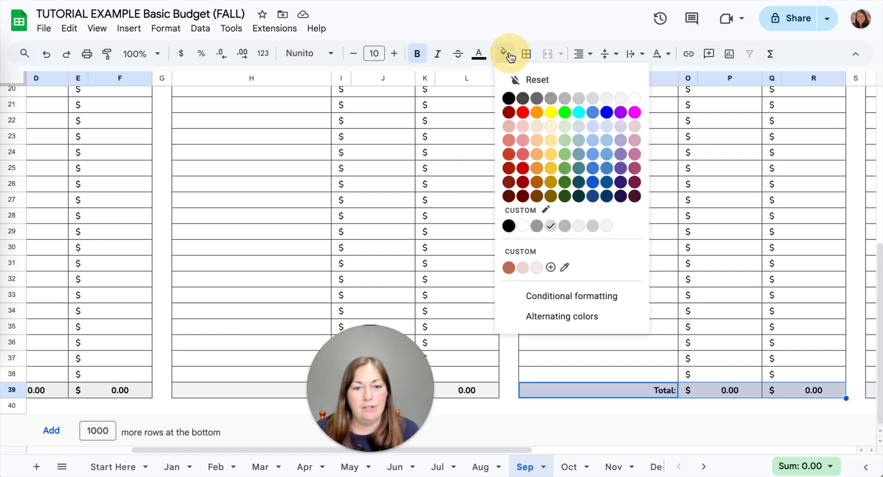
pyautogui.click(550, 267)
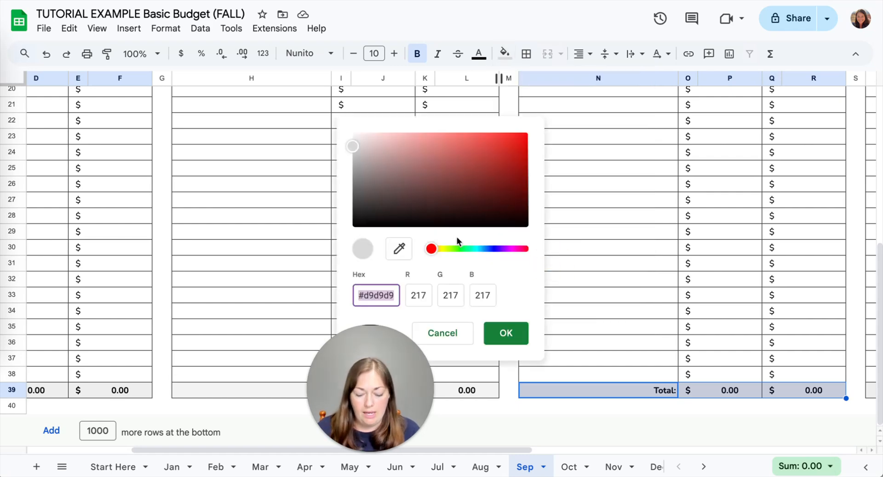
pyautogui.hotkey('ctrl', 'v')
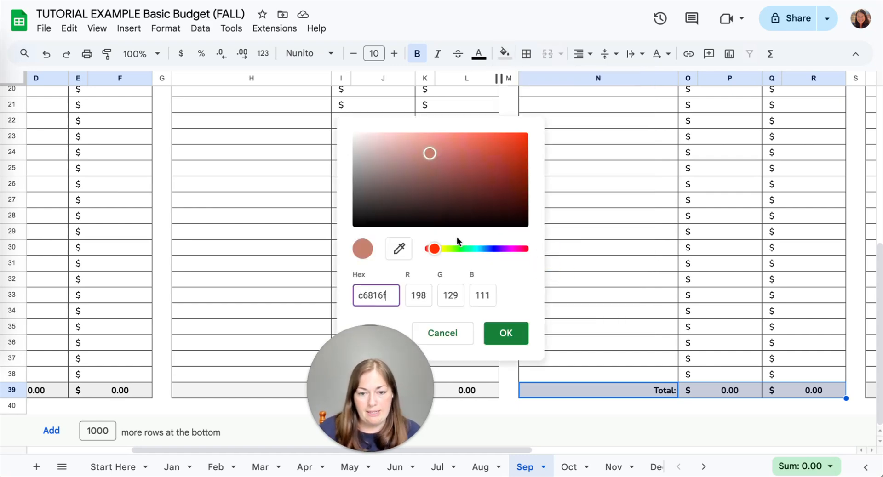
pyautogui.click(506, 328)
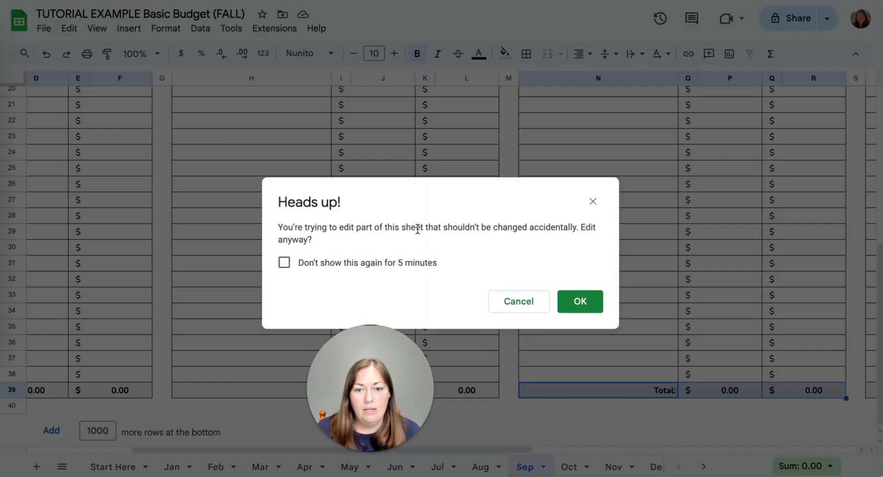
pyautogui.click(360, 263)
pyautogui.click(593, 306)
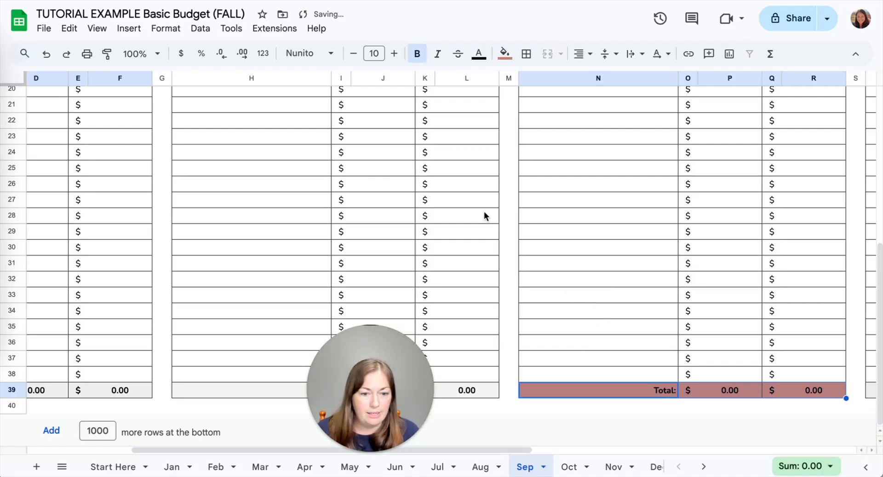
pyautogui.hscroll(-5, 483, 212)
pyautogui.scroll(10, 525, 230)
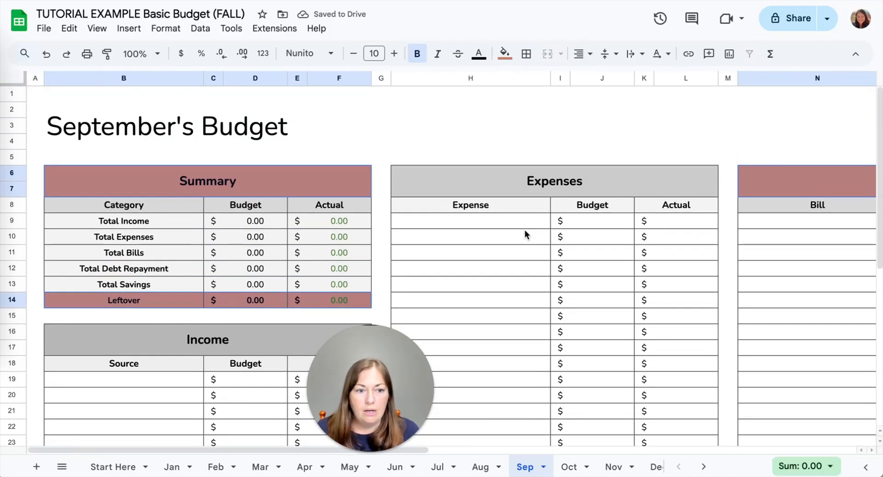
pyautogui.click(536, 254)
# - Examine the fill colors of the total rows in the example fall budget and compare them with the tutorial budget
pyautogui.scroll(-5, 537, 254)
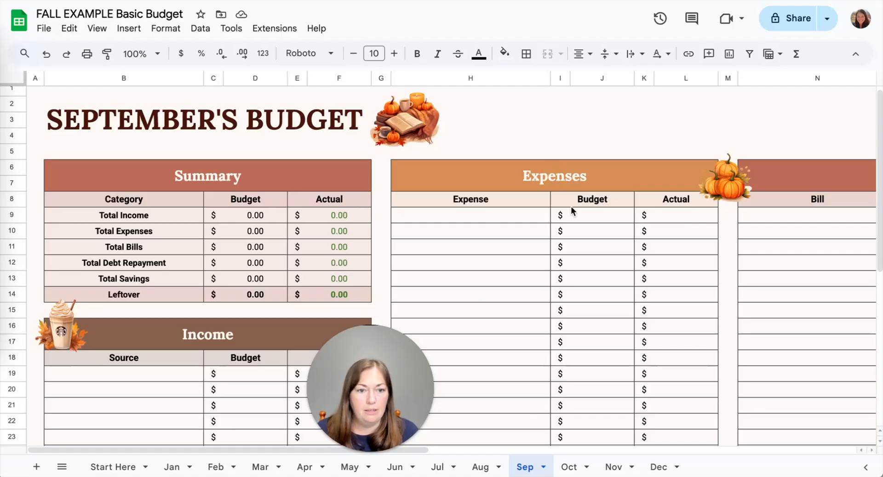
pyautogui.scroll(-7, 570, 206)
pyautogui.hscroll(4, 570, 206)
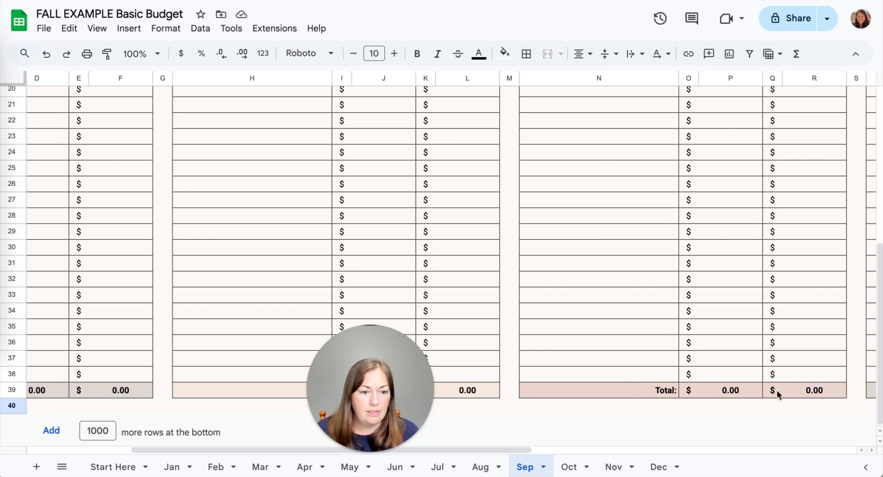
pyautogui.scroll(10, 556, 272)
pyautogui.hscroll(-5, 556, 272)
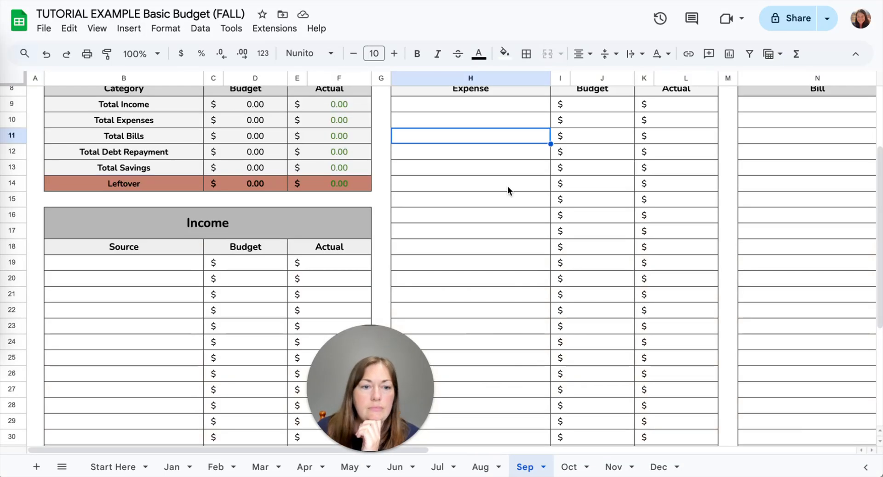
pyautogui.scroll(5, 507, 186)
pyautogui.hscroll(2, 507, 185)
pyautogui.hscroll(-2, 512, 184)
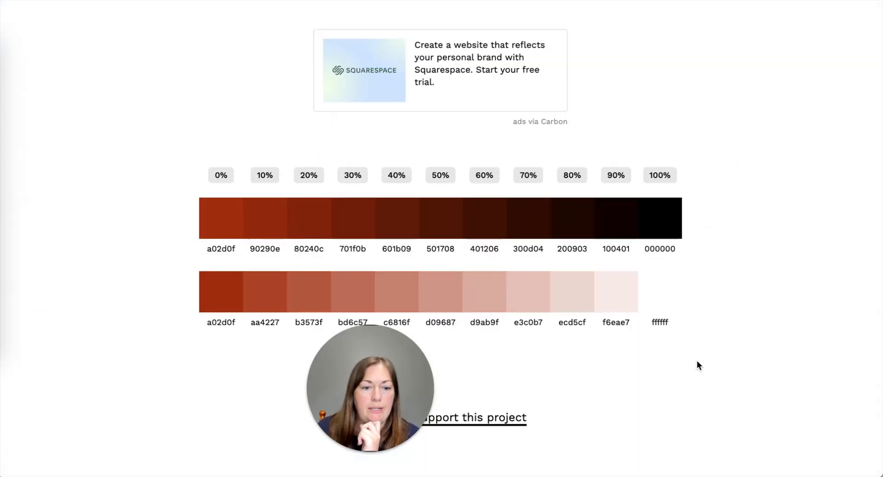
# - Copy the 80% tint ecd5cf and select the Summary and Bills column-heading rows together with the Leftover and Bills Total rows
pyautogui.click(573, 296)
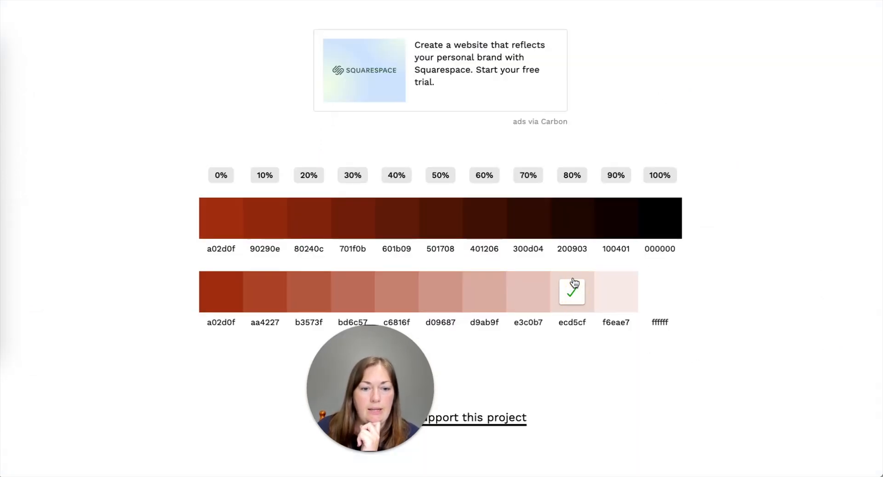
pyautogui.moveTo(357, 291)
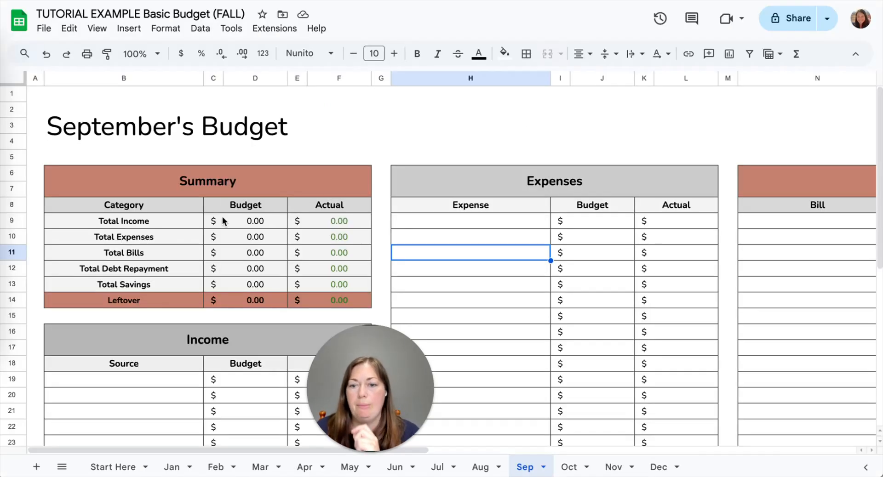
pyautogui.click(175, 207)
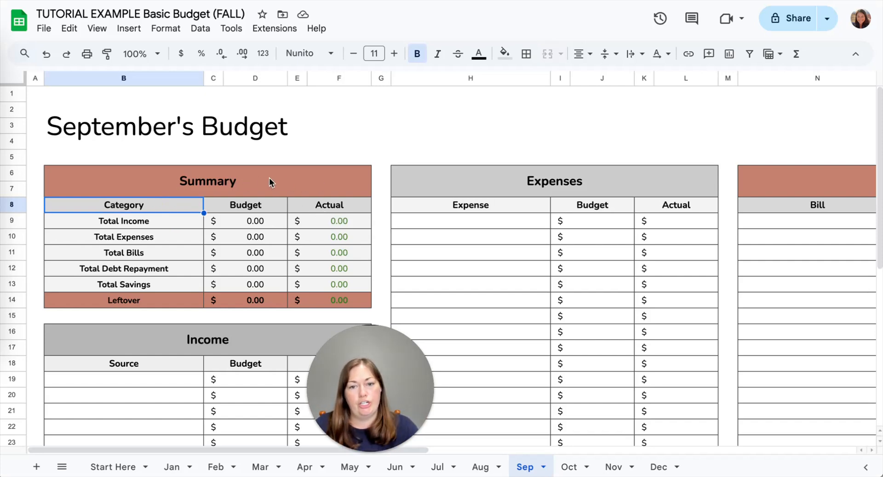
pyautogui.click(192, 208)
pyautogui.moveTo(192, 208); pyautogui.dragTo(328, 208)
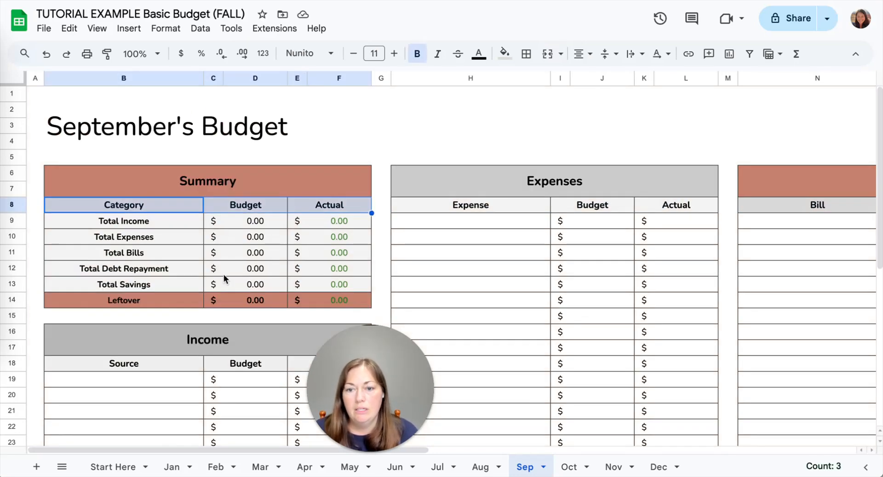
pyautogui.moveTo(198, 301); pyautogui.dragTo(360, 299)
pyautogui.hscroll(1, 607, 243)
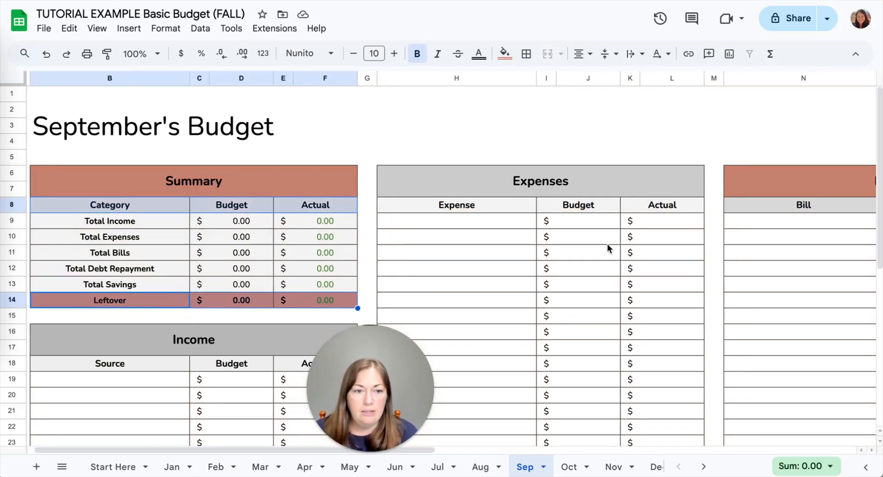
pyautogui.hscroll(5, 607, 243)
pyautogui.click(600, 204)
pyautogui.keyDown('shift'); pyautogui.click(795, 207); pyautogui.keyUp('shift')
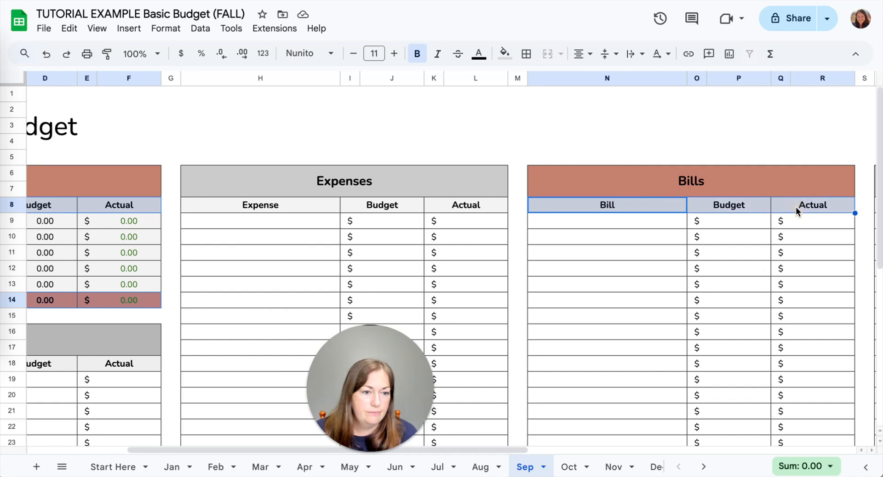
pyautogui.scroll(-6, 797, 210)
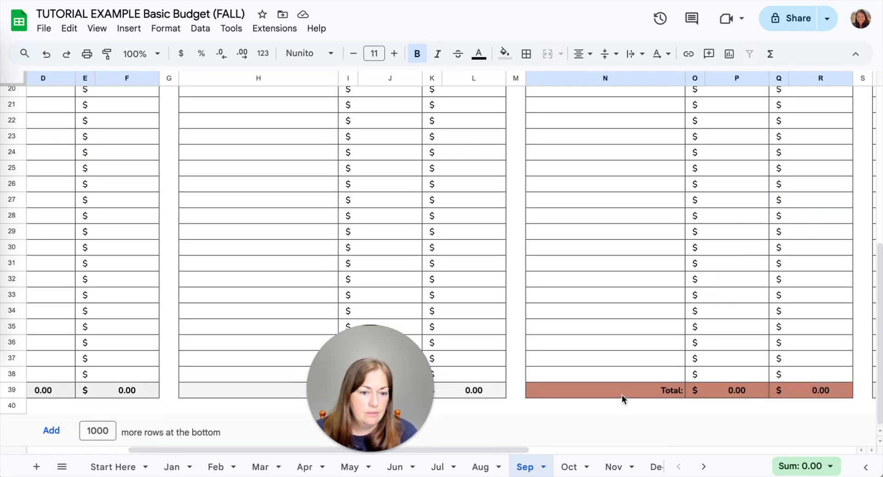
pyautogui.moveTo(622, 396); pyautogui.dragTo(813, 391)
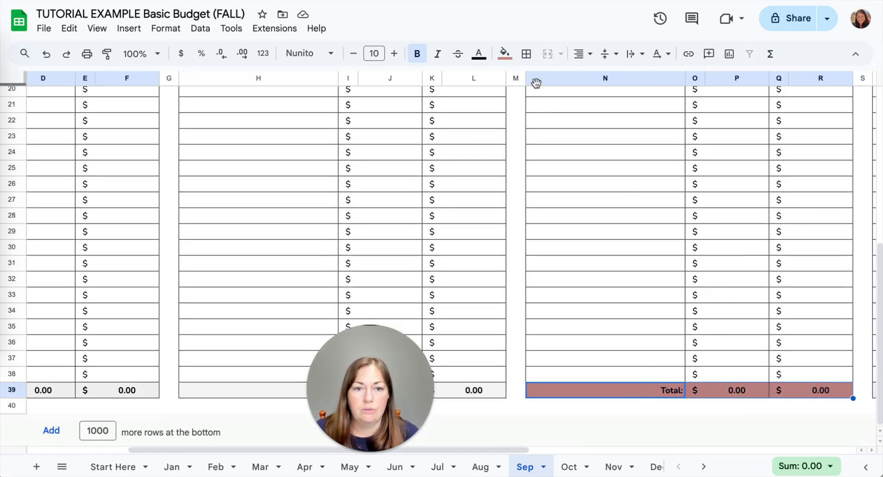
pyautogui.click(505, 53)
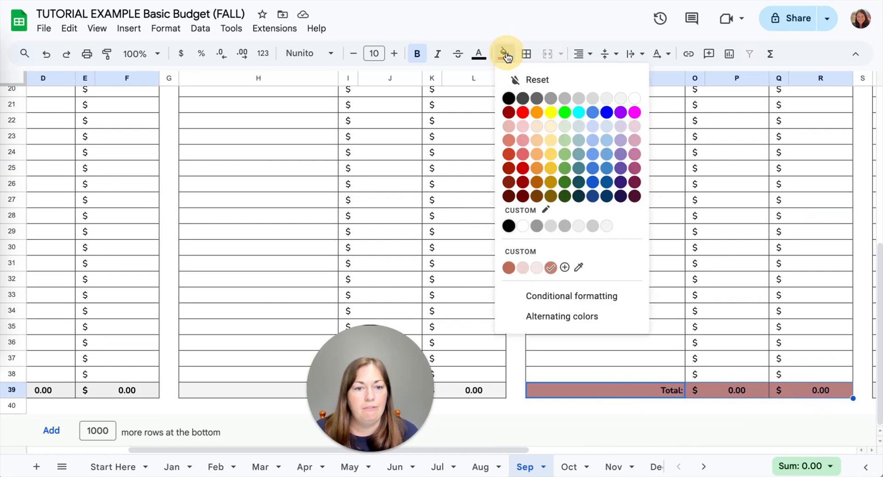
pyautogui.click(565, 268)
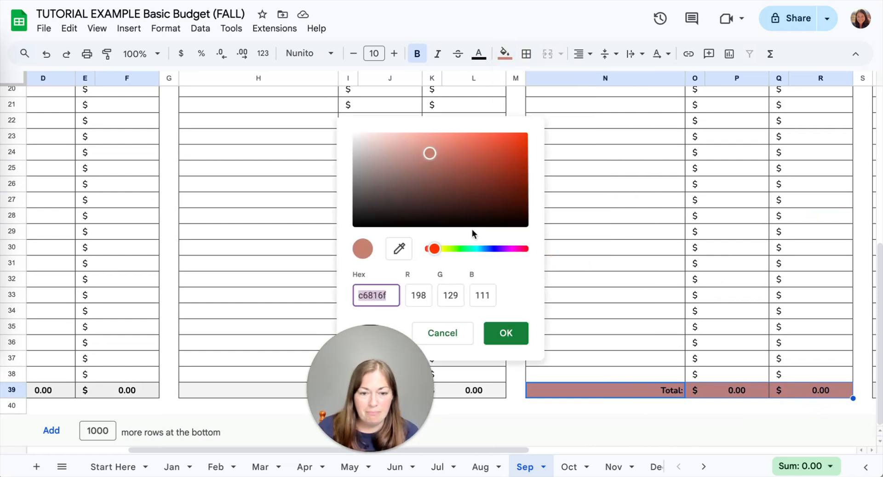
pyautogui.click(443, 335)
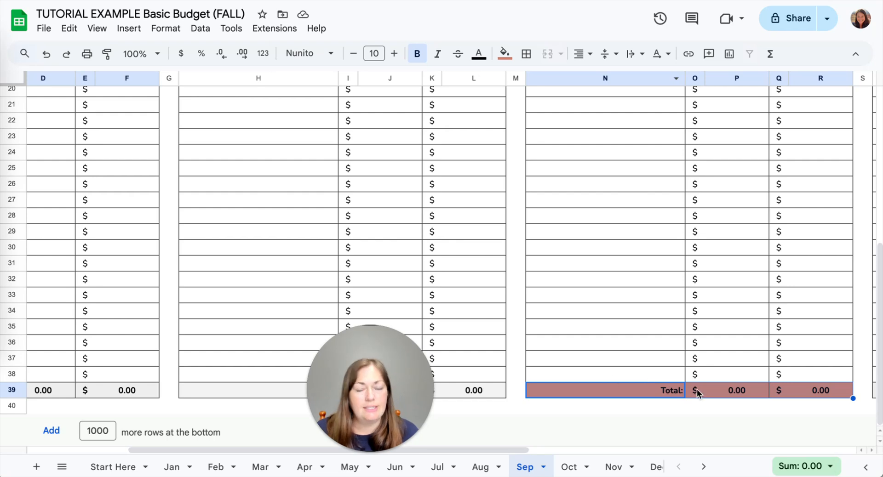
# - Fill the selected column-heading, Leftover and Total rows with the custom color ecd5cf
pyautogui.click(505, 54)
pyautogui.click(565, 267)
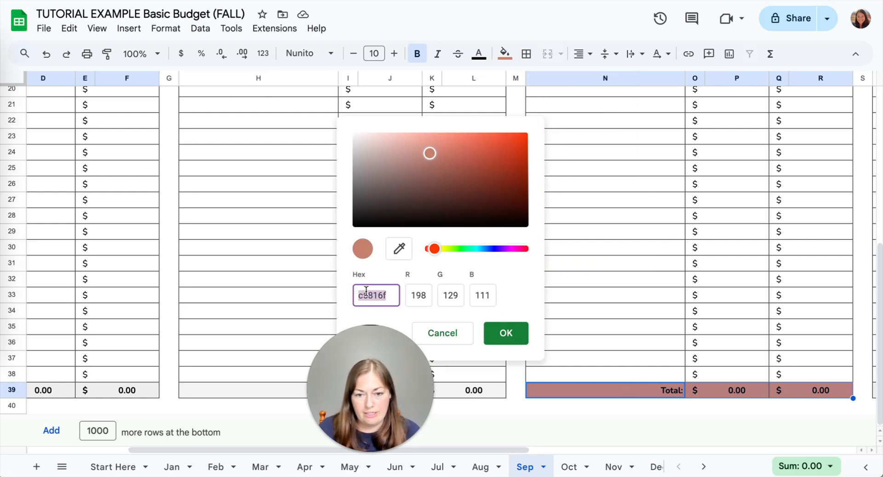
pyautogui.hotkey('ctrl', 'v')
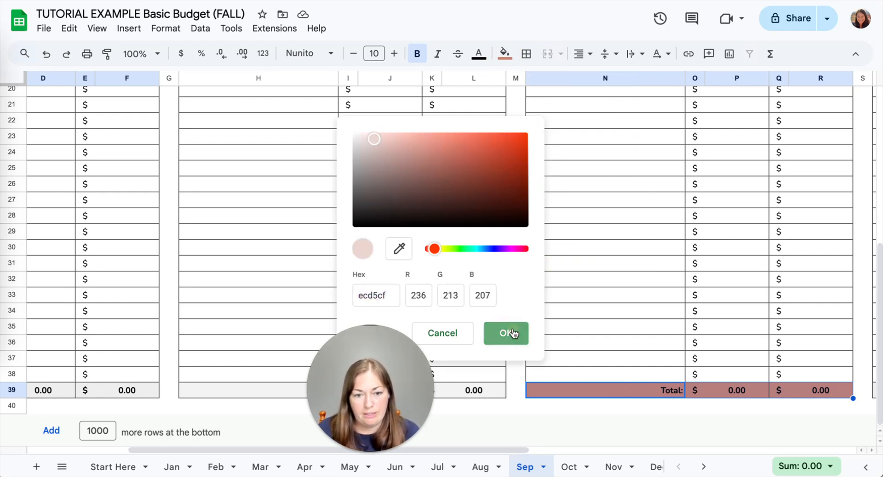
pyautogui.click(511, 322)
pyautogui.scroll(10, 572, 280)
pyautogui.hscroll(-5, 572, 280)
pyautogui.click(456, 127)
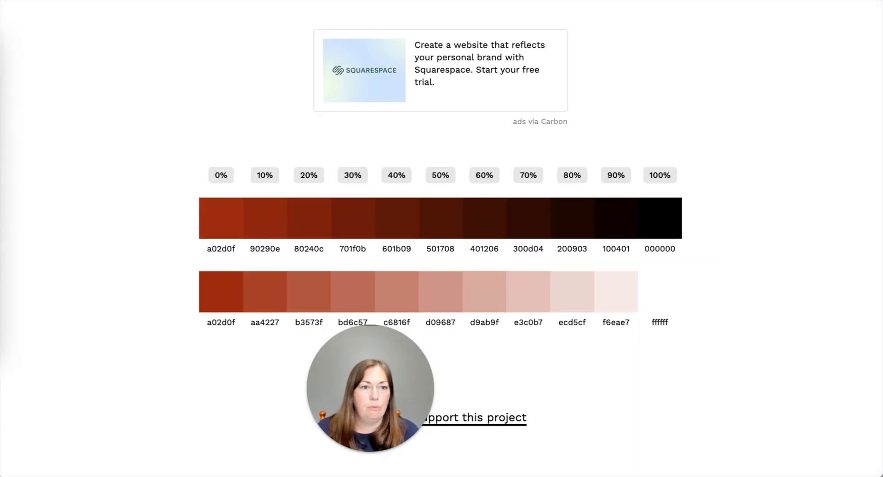
# - Copy the 90% tint f6eae7 and fill the Summary rows from Total Income through Total Savings with that custom color
pyautogui.click(617, 293)
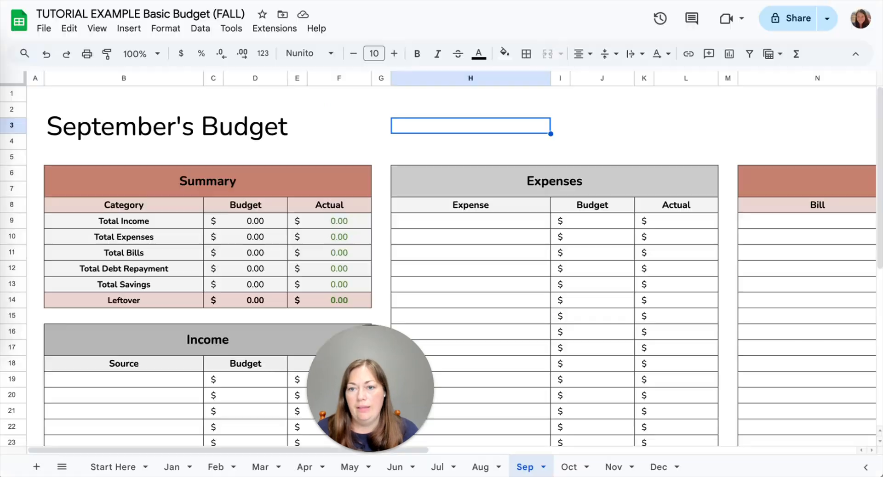
pyautogui.click(162, 223)
pyautogui.keyDown('shift'); pyautogui.click(299, 279); pyautogui.keyUp('shift')
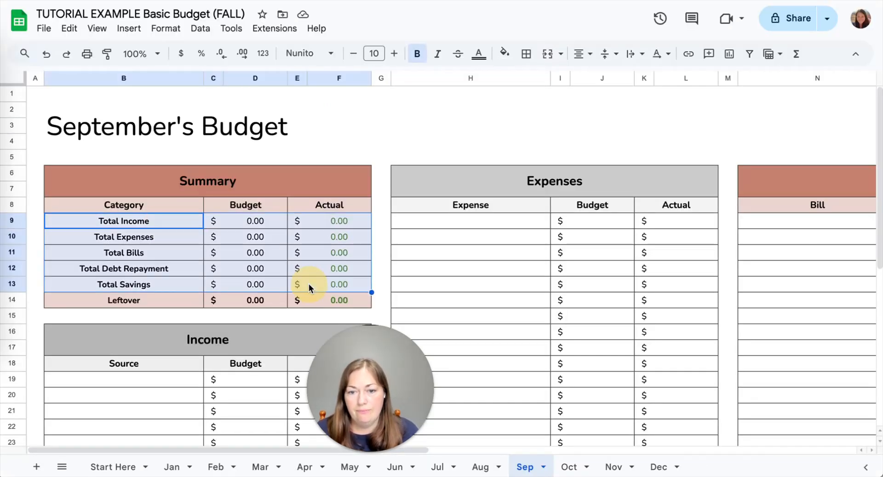
pyautogui.click(160, 220)
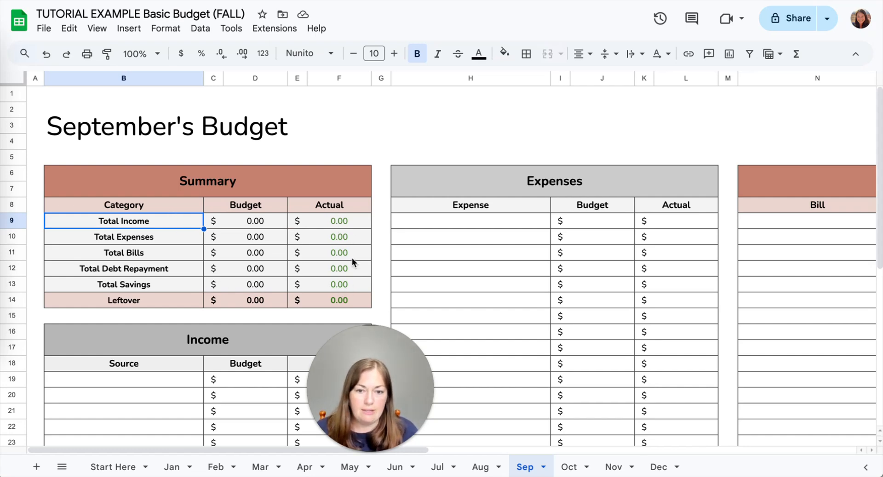
pyautogui.keyDown('shift'); pyautogui.click(355, 286); pyautogui.keyUp('shift')
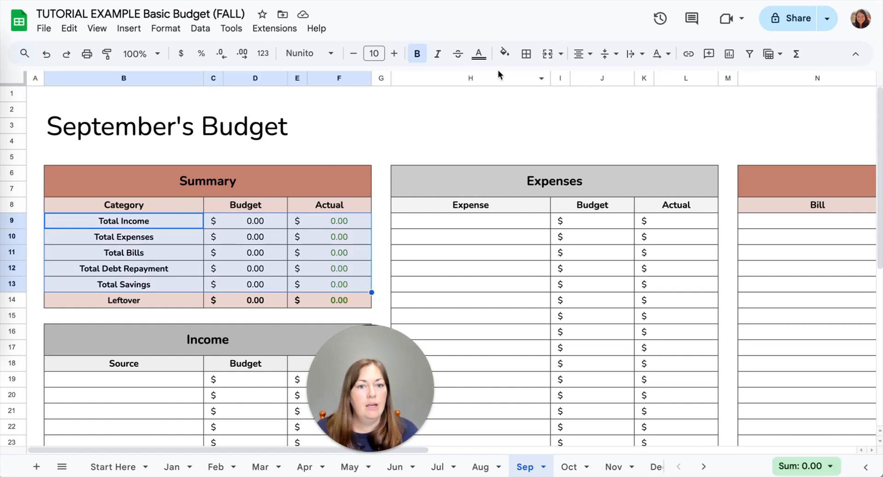
pyautogui.click(505, 53)
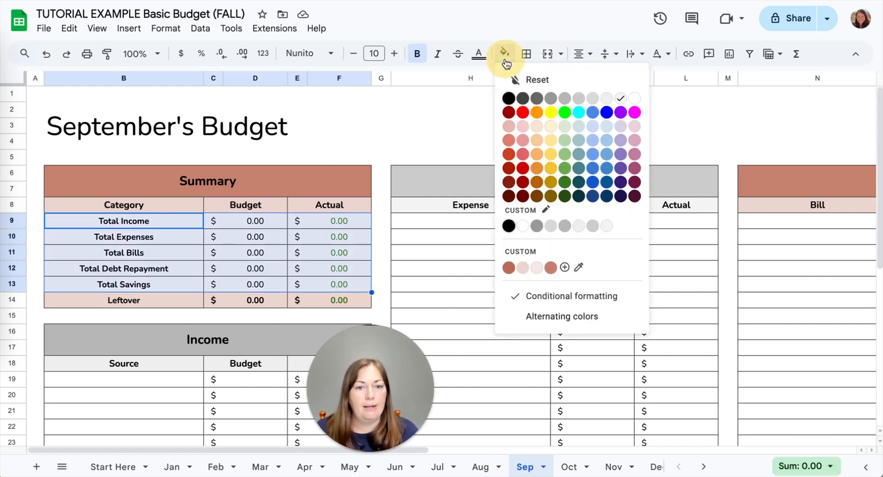
pyautogui.click(564, 266)
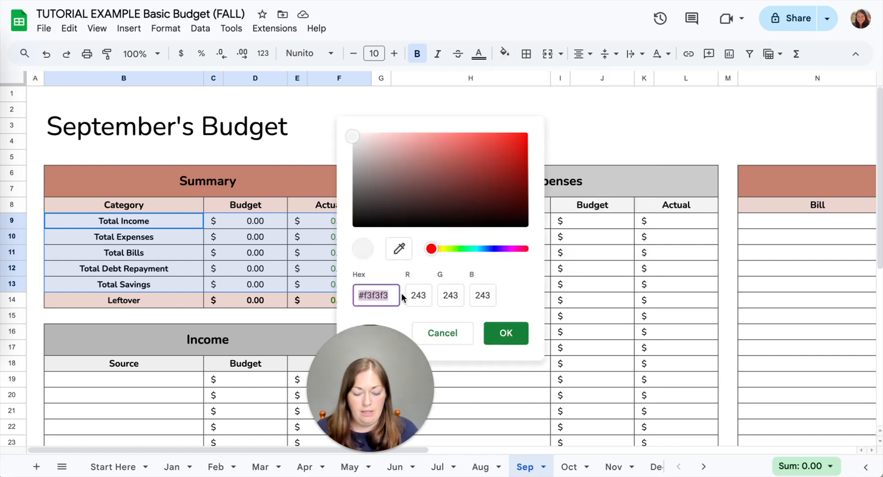
pyautogui.hotkey('ctrl', 'v')
pyautogui.click(505, 334)
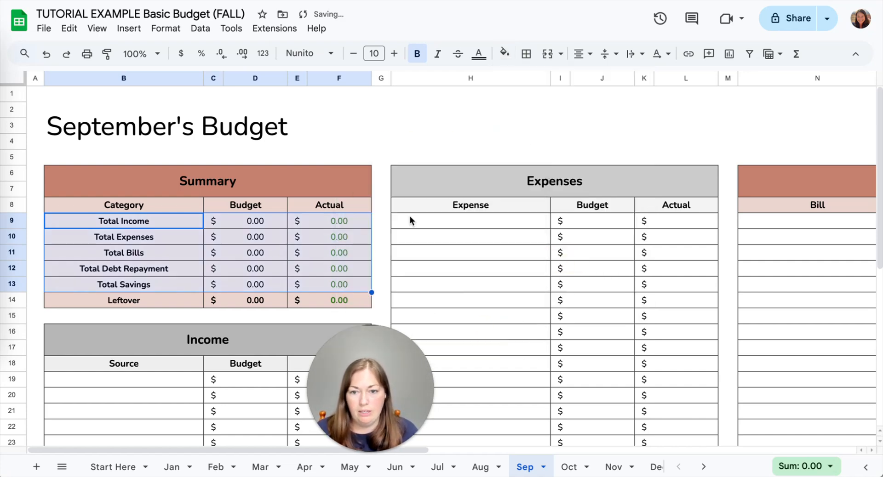
pyautogui.click(382, 126)
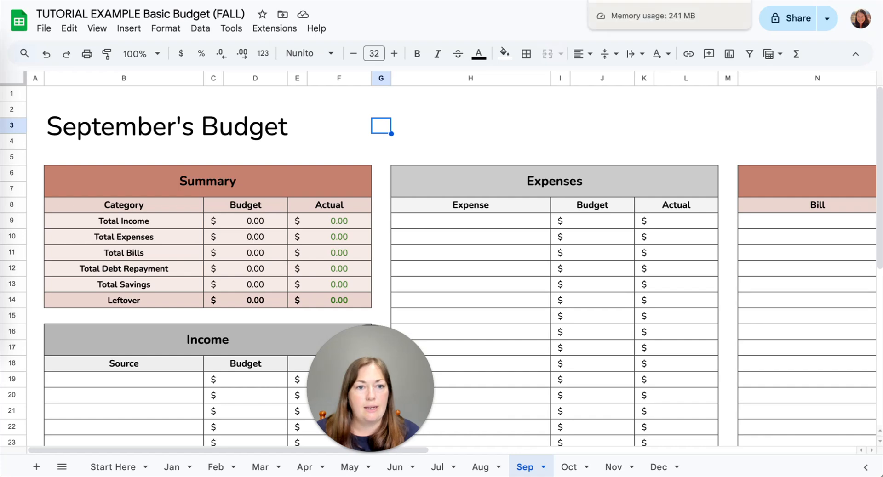
# - Select the Expenses and Savings table headers together on the September sheet
pyautogui.click(637, 2)
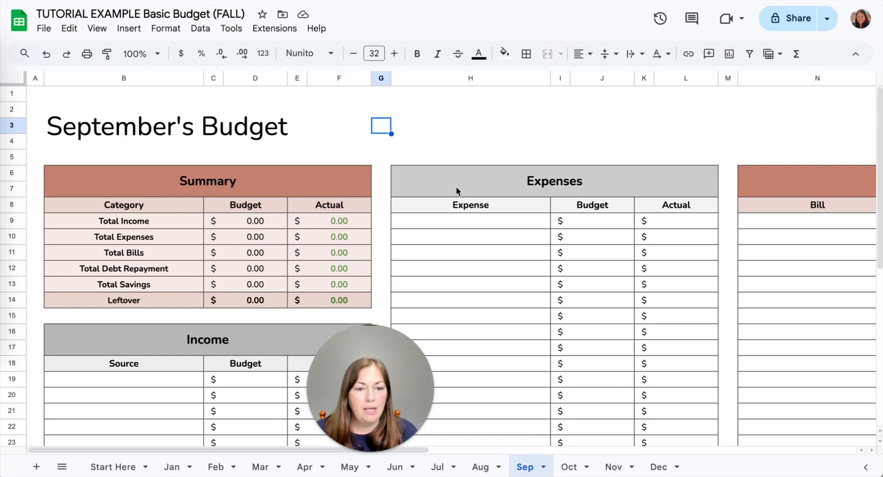
pyautogui.click(456, 186)
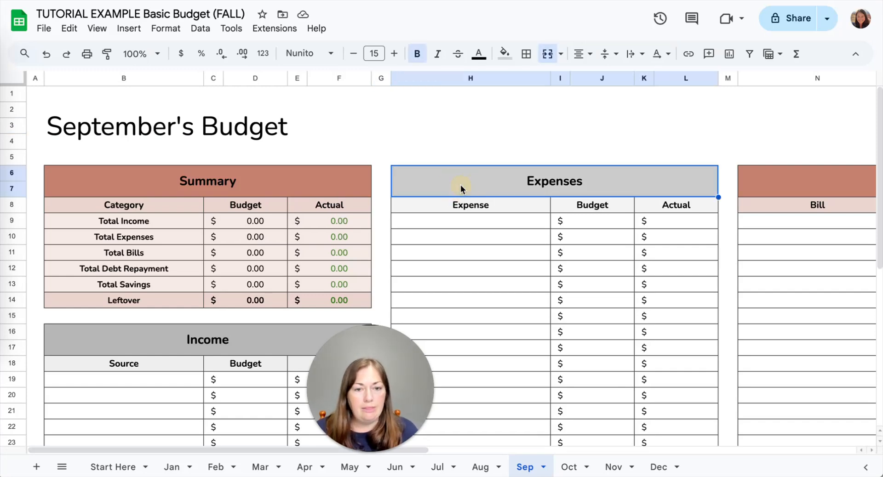
pyautogui.hscroll(3, 550, 175)
pyautogui.hscroll(3, 550, 175)
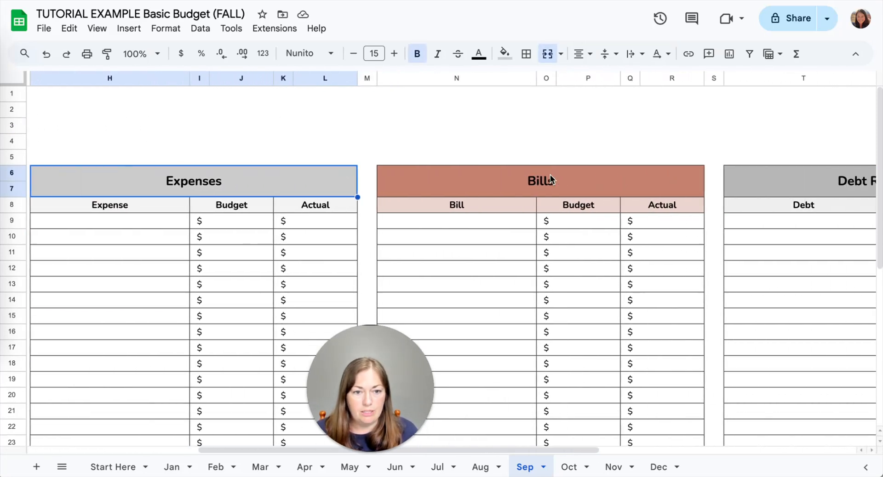
pyautogui.hscroll(-5, 331, 179)
pyautogui.hscroll(5, 331, 179)
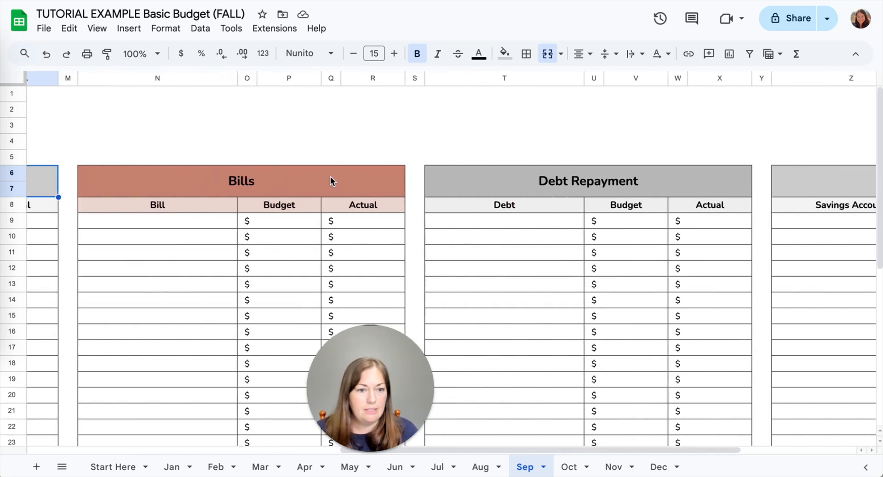
pyautogui.hscroll(-5, 313, 190)
pyautogui.hscroll(-3, 302, 192)
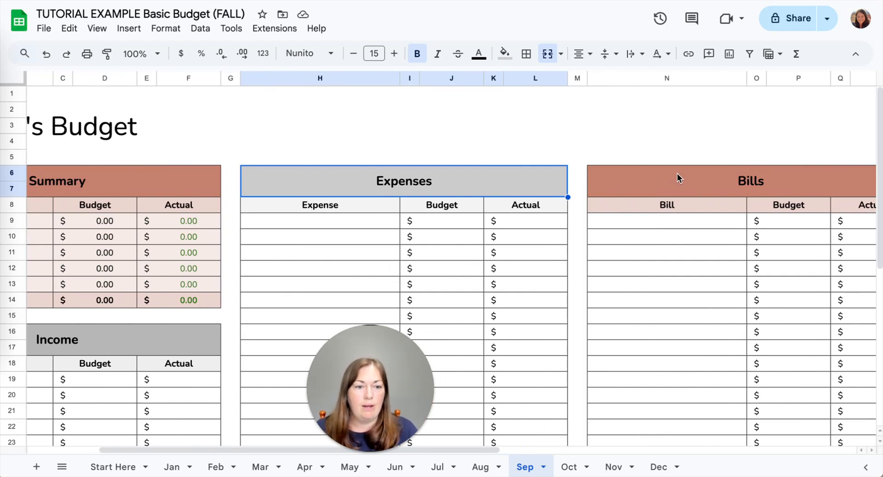
pyautogui.hscroll(20, 677, 175)
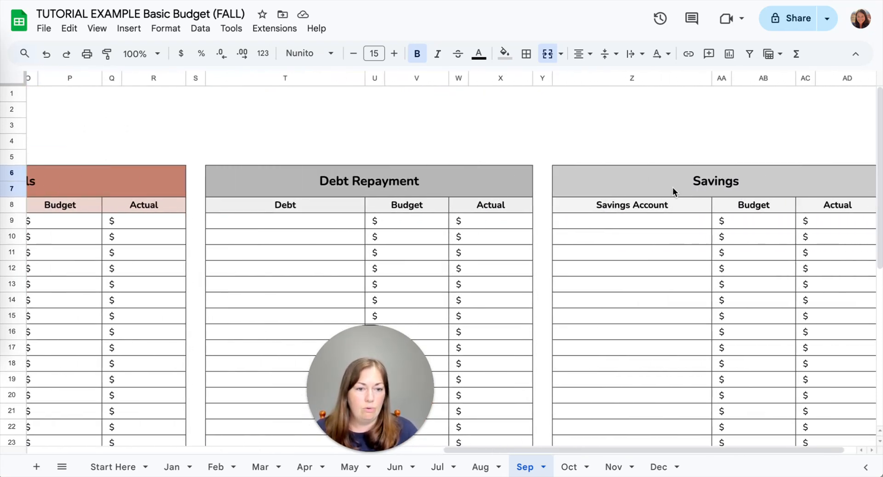
pyautogui.keyDown('super'); pyautogui.click(677, 183); pyautogui.keyUp('super')
pyautogui.hscroll(-20, 525, 197)
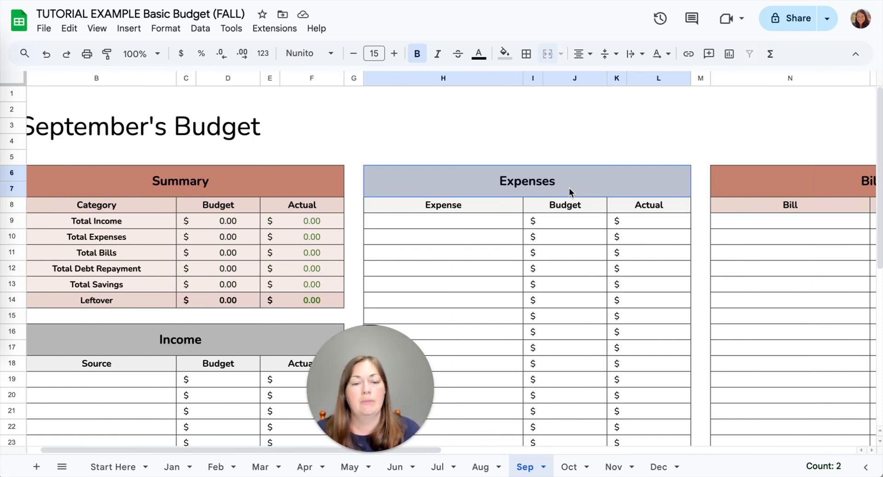
pyautogui.hscroll(10, 721, 185)
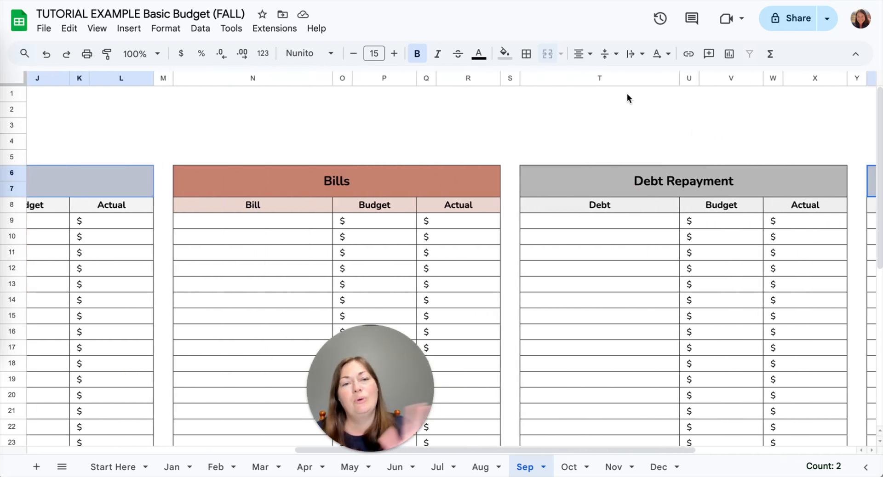
# - Fill the selected Expenses and Savings headers with the custom color #D78E53
pyautogui.click(505, 53)
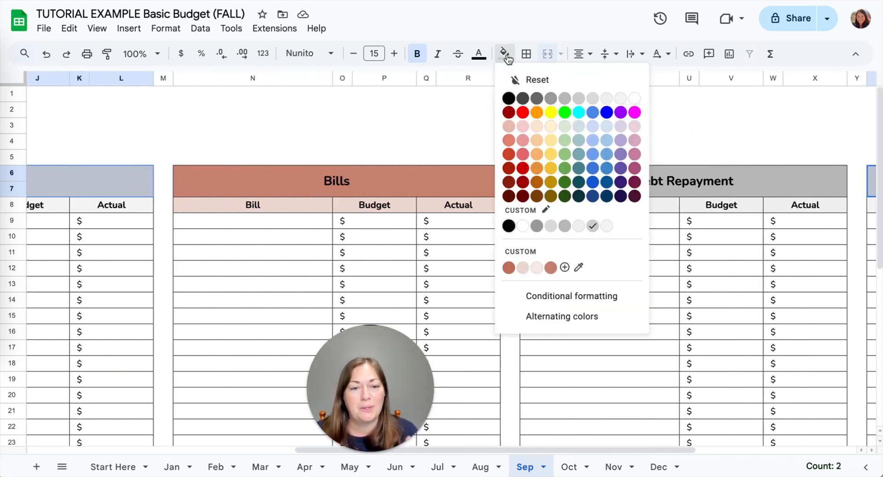
pyautogui.click(563, 267)
pyautogui.hotkey('ctrl', 'v')
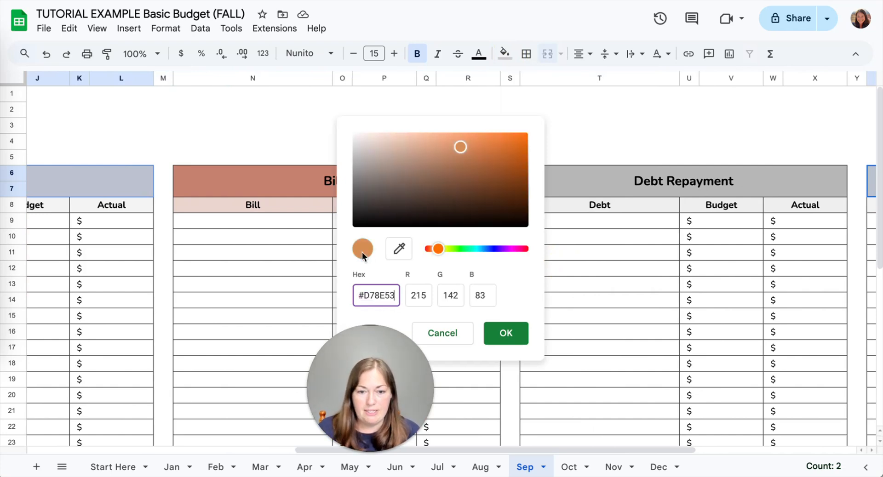
pyautogui.click(502, 333)
pyautogui.hscroll(-10, 333, 163)
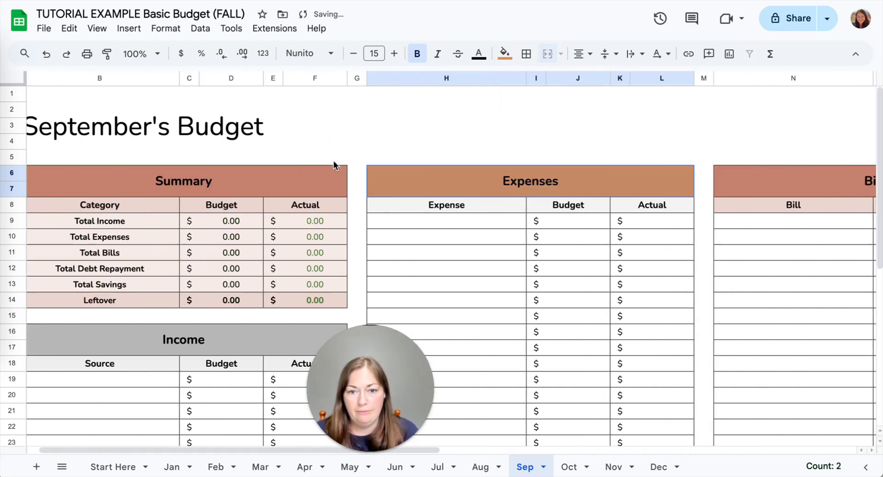
pyautogui.scroll(-1, 333, 163)
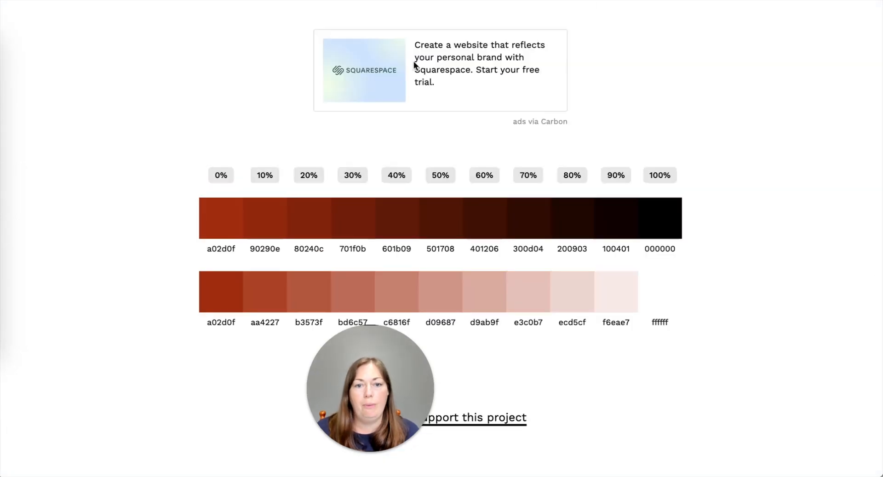
# - Generate tints and shades of #D78E53 in the Tint & Shade Generator and copy the 80% tint f7e8dd
pyautogui.scroll(8, 404, 74)
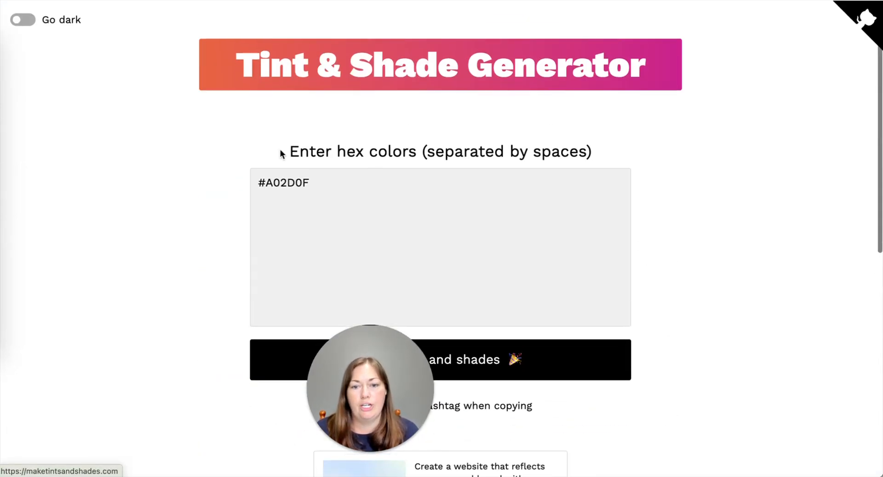
pyautogui.click(284, 179)
pyautogui.doubleClick(285, 179)
pyautogui.write('D78E53')
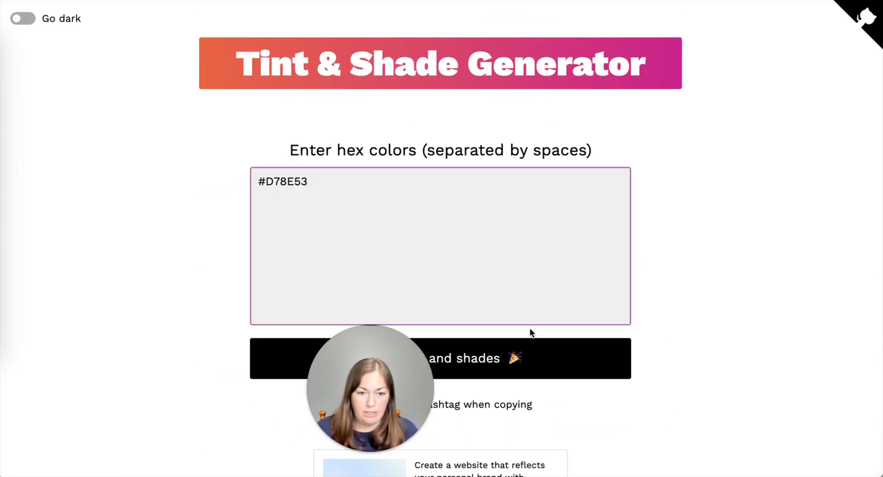
pyautogui.click(538, 363)
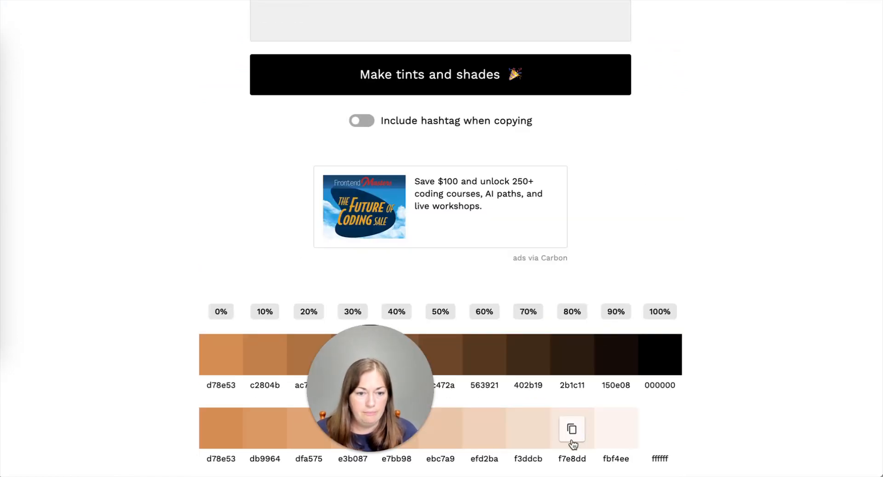
pyautogui.click(576, 435)
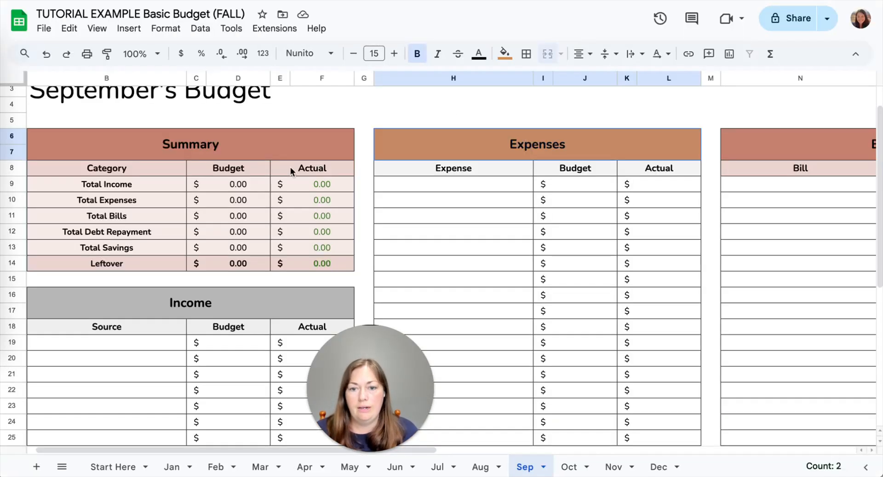
# - Select the column-heading row of the Expenses table together with its Total row
pyautogui.click(427, 169)
pyautogui.keyDown('shift'); pyautogui.click(653, 170); pyautogui.keyUp('shift')
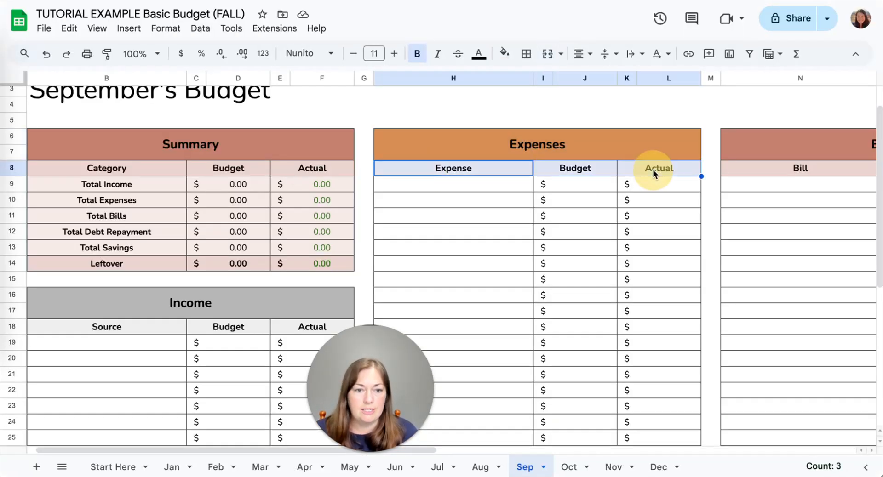
pyautogui.scroll(-5, 544, 203)
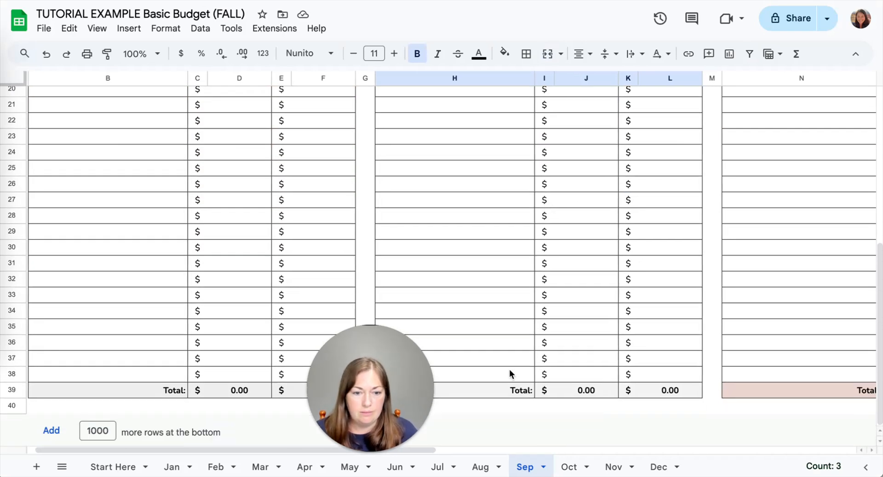
pyautogui.click(509, 392)
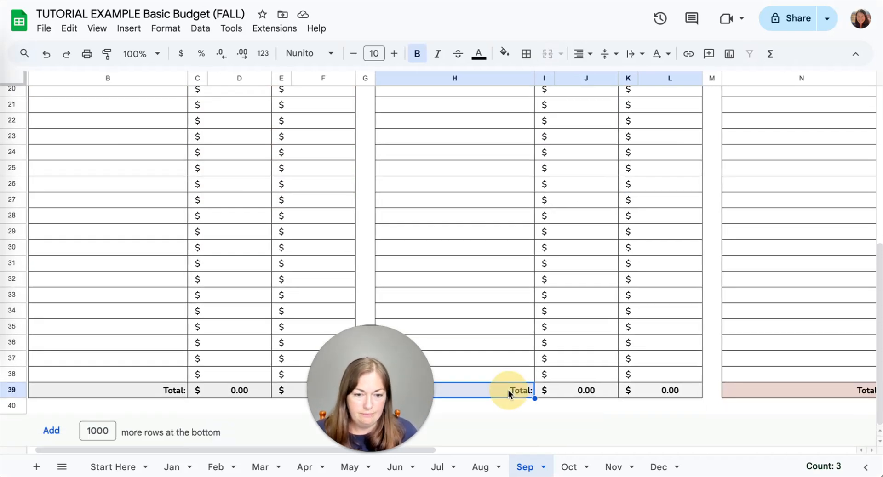
pyautogui.keyDown('shift'); pyautogui.click(649, 394); pyautogui.keyUp('shift')
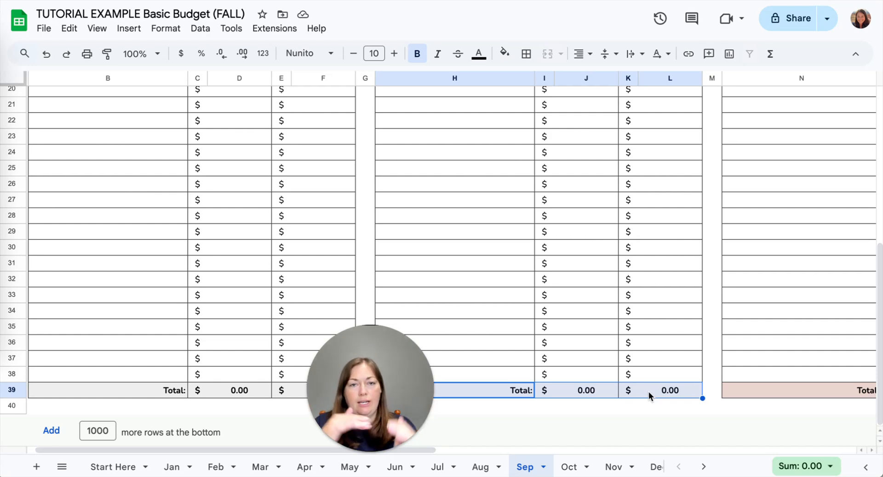
# - Add the Savings table's column-heading row and Total row to the current selection
pyautogui.hscroll(10, 738, 366)
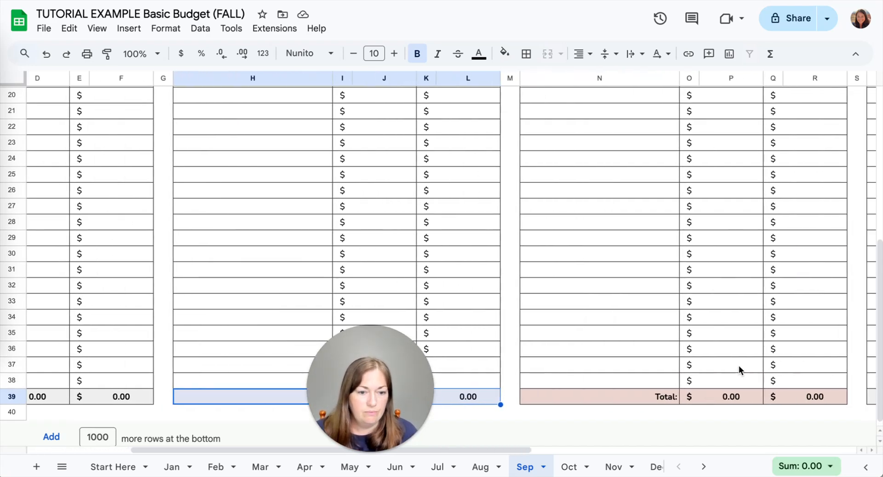
pyautogui.scroll(5, 739, 366)
pyautogui.scroll(-1, 738, 366)
pyautogui.hscroll(1, 738, 366)
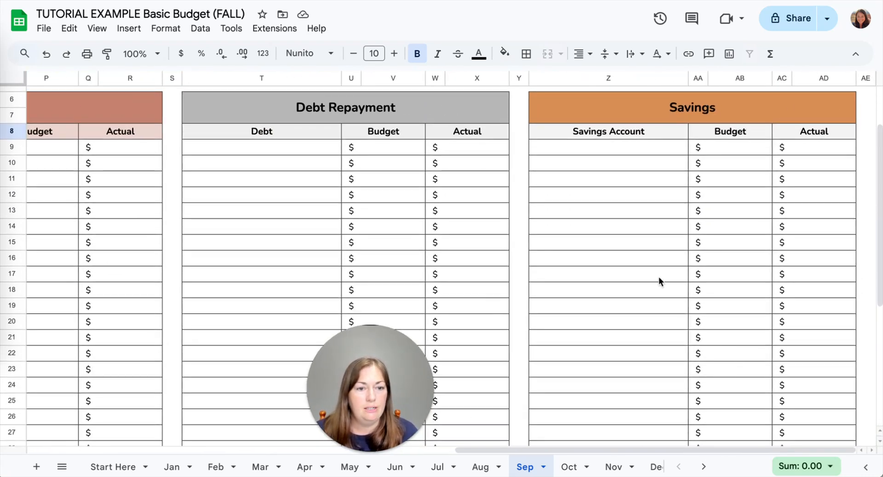
pyautogui.click(641, 128)
pyautogui.keyDown('shift'); pyautogui.click(794, 132); pyautogui.keyUp('shift')
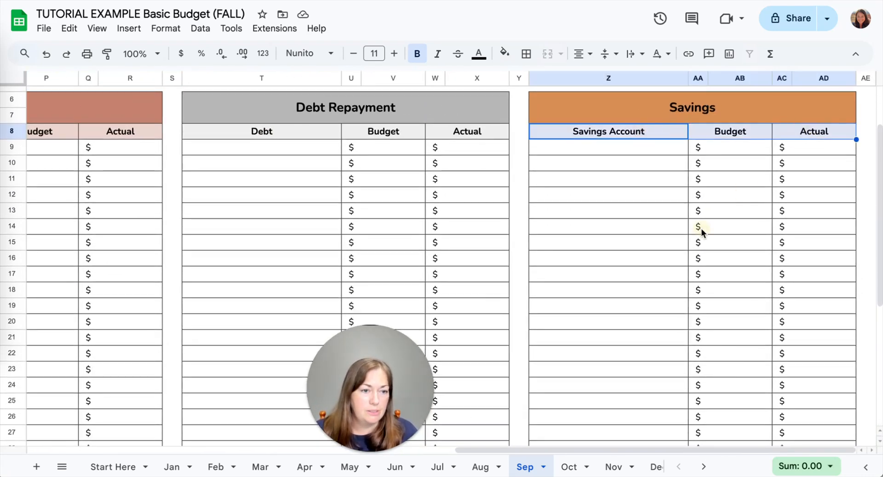
pyautogui.hotkey('ctrl', 'shift', 'Down')
pyautogui.scroll(-1, 680, 332)
pyautogui.click(669, 391)
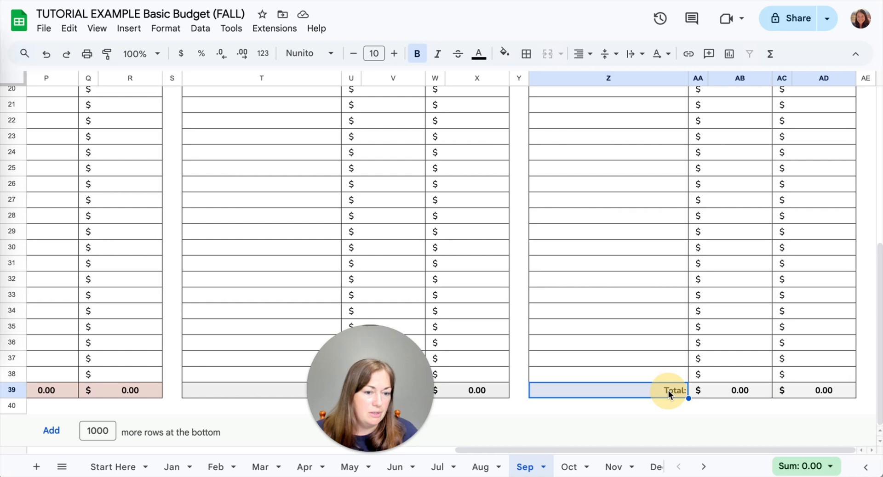
pyautogui.keyDown('shift'); pyautogui.click(817, 389); pyautogui.keyUp('shift')
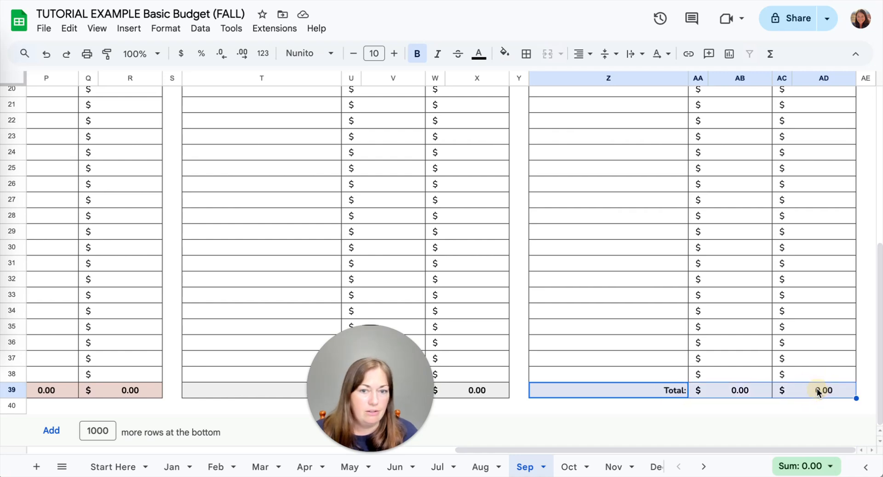
# - Fill the selected Expenses and Savings heading and Total rows with the custom color f7e8dd
pyautogui.click(505, 53)
pyautogui.click(578, 268)
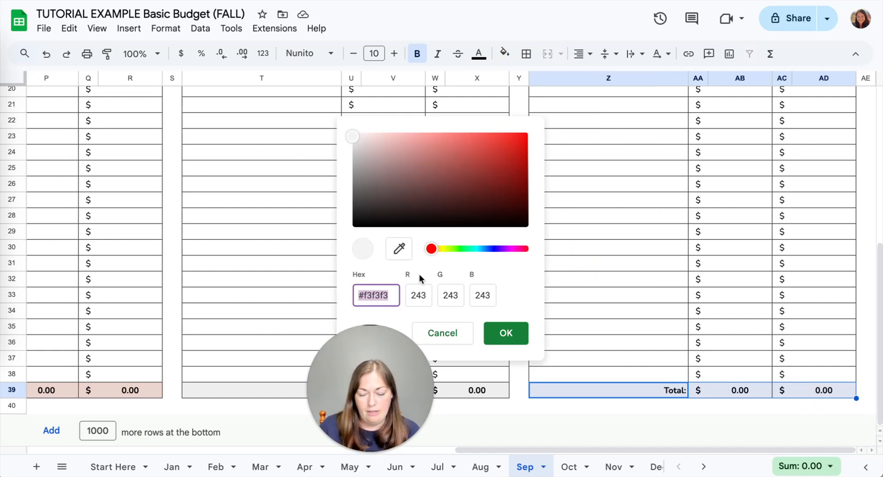
pyautogui.hotkey('ctrl', 'v')
pyautogui.click(503, 335)
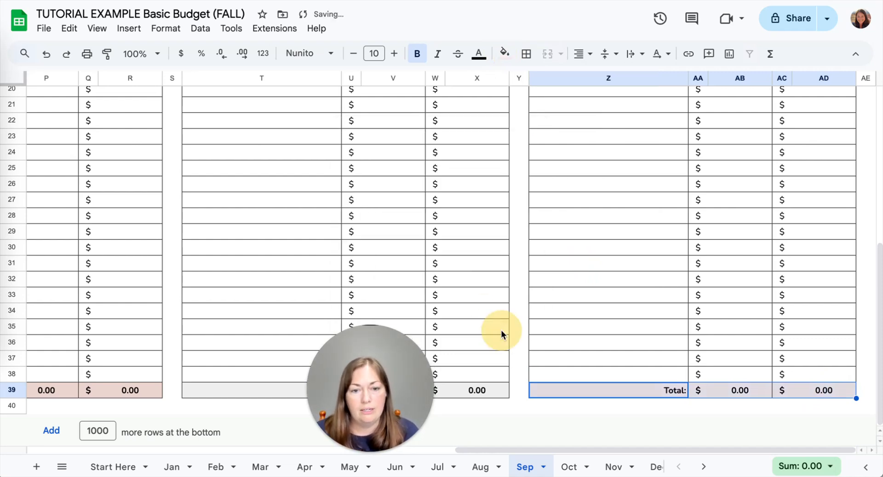
pyautogui.click(559, 282)
pyautogui.scroll(7, 558, 282)
pyautogui.hscroll(-10, 558, 282)
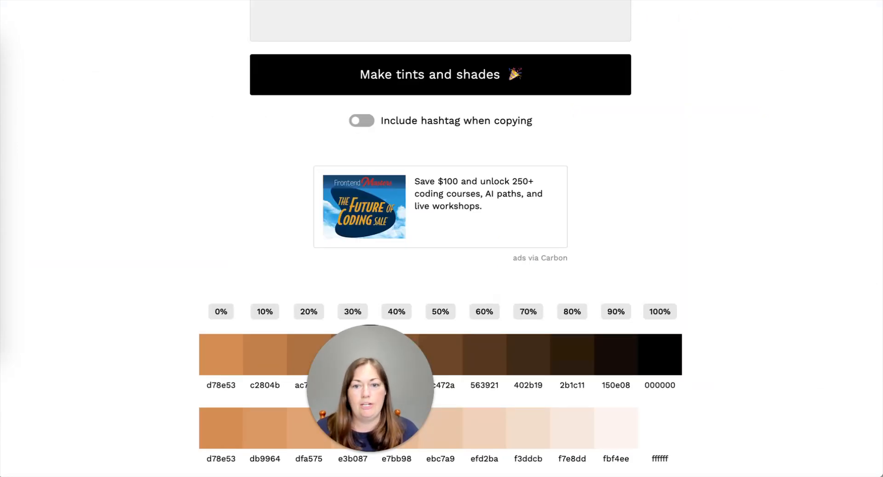
# - Switch to the Tint & Shade Generator and generate tints and shades of #49160A
pyautogui.scroll(4, 655, 338)
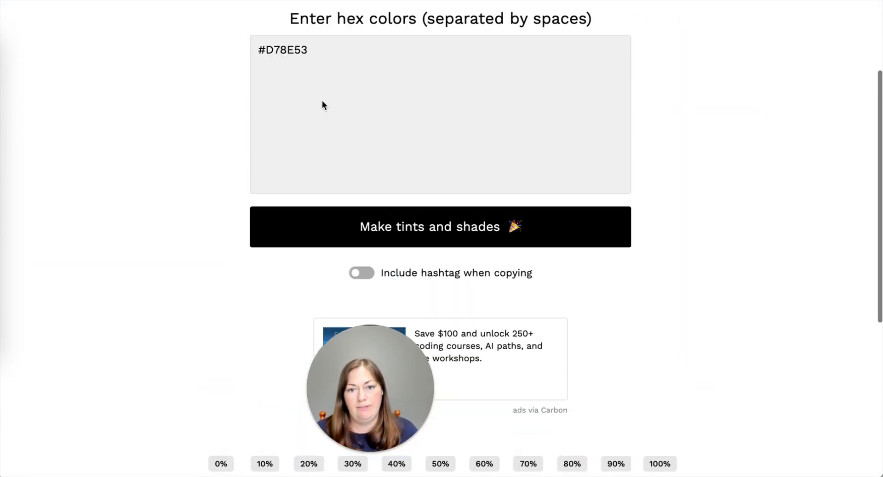
pyautogui.scroll(3, 322, 105)
pyautogui.tripleClick(270, 171)
pyautogui.press('super+v')
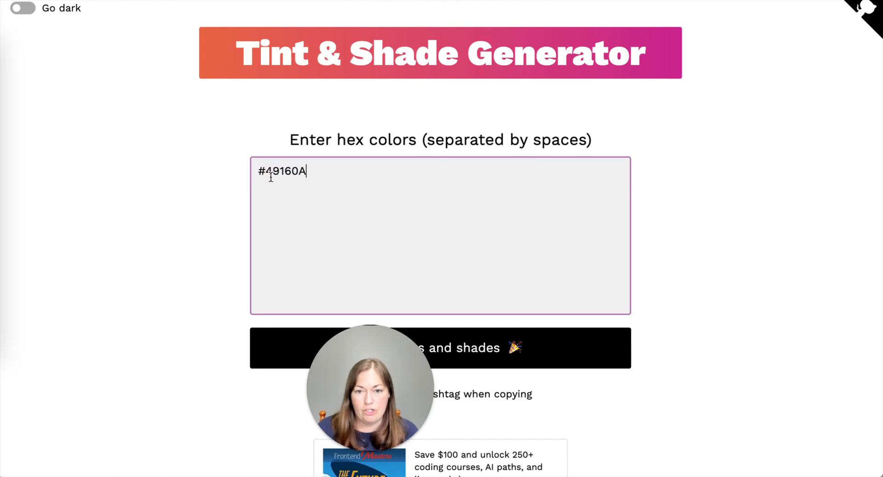
pyautogui.scroll(-3, 530, 277)
pyautogui.click(489, 189)
pyautogui.scroll(-2, 532, 260)
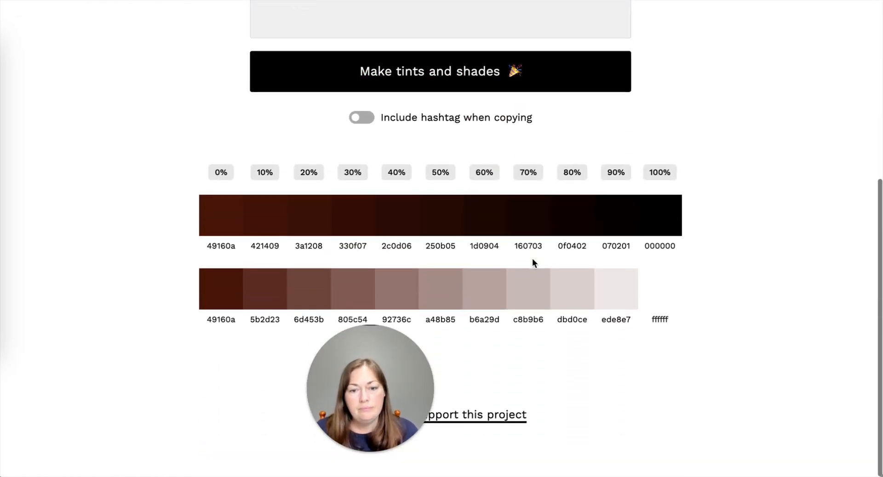
pyautogui.scroll(-3, 435, 305)
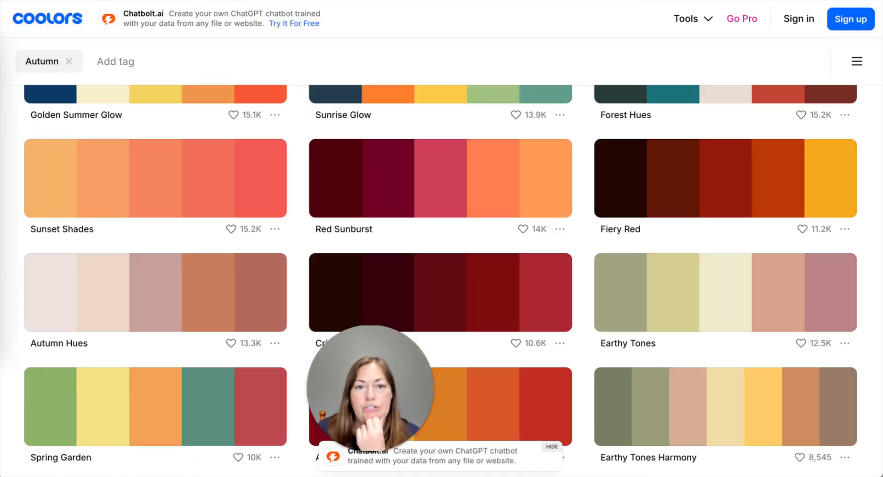
# - Browse the autumn palettes on Coolors for another brown and copy 6a381f from the Golden Fields palette
pyautogui.scroll(7, 502, 233)
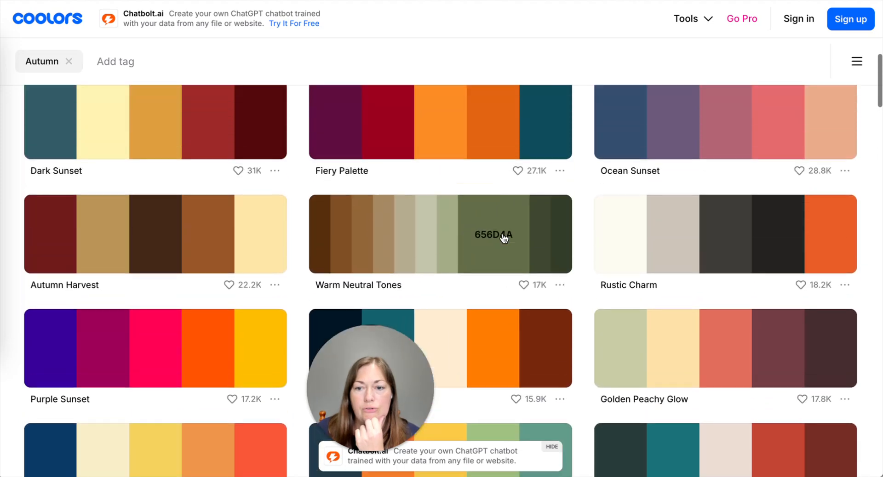
pyautogui.scroll(8, 505, 237)
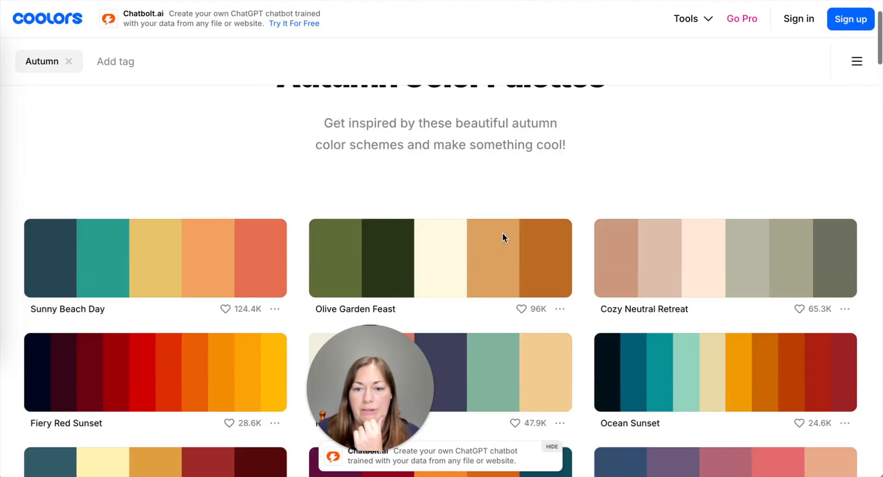
pyautogui.scroll(-10, 503, 237)
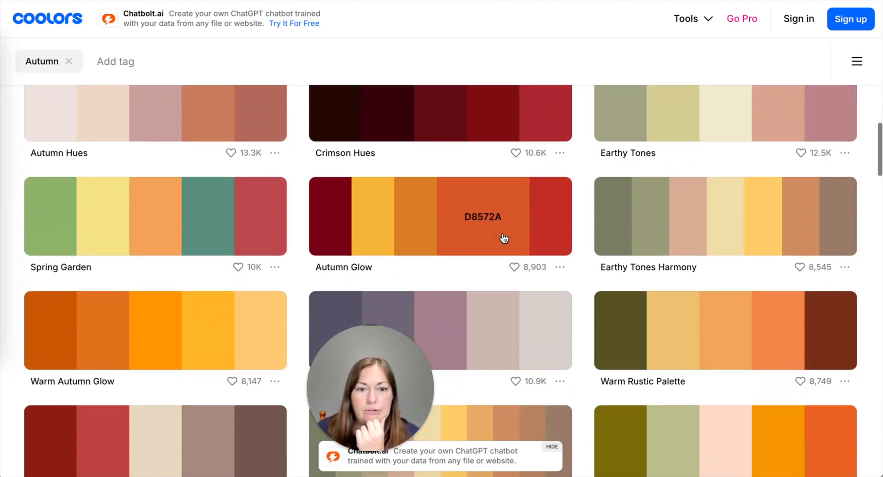
pyautogui.scroll(-15, 505, 238)
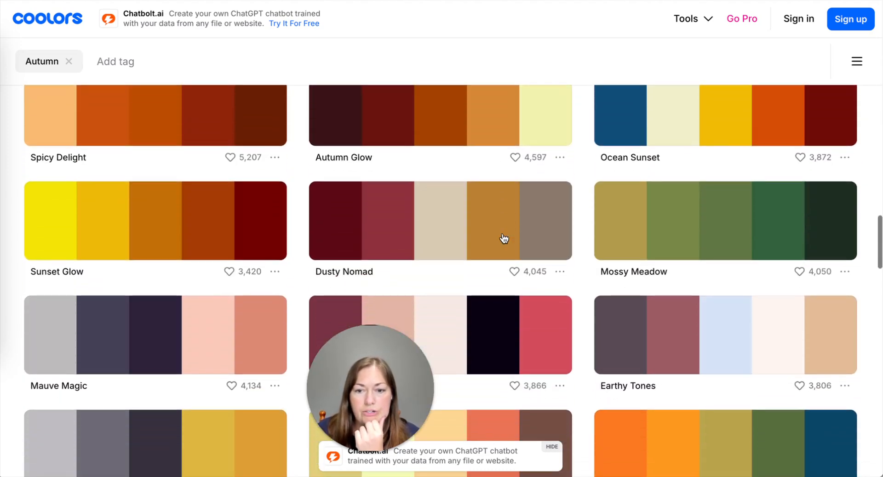
pyautogui.scroll(-10, 504, 238)
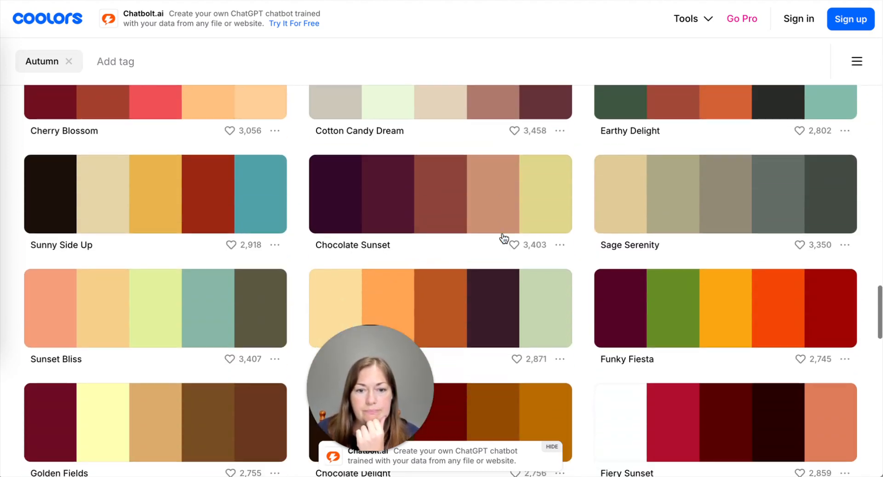
pyautogui.scroll(2, 504, 238)
pyautogui.scroll(-5, 504, 237)
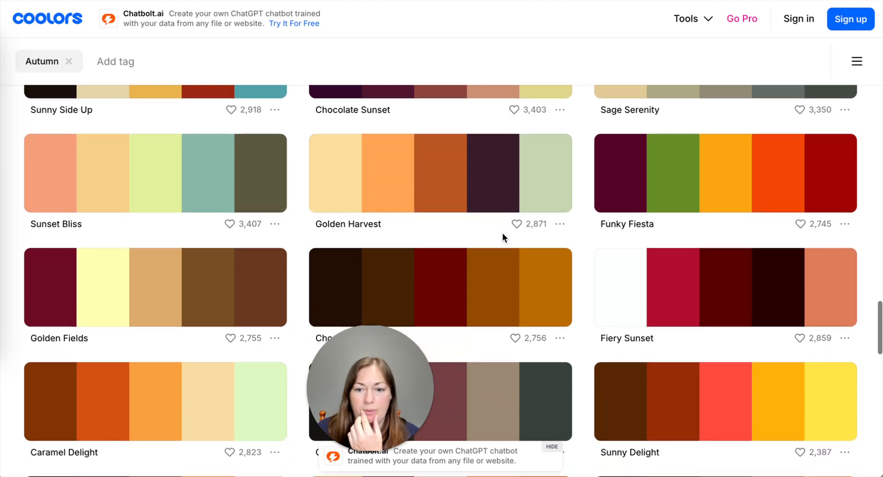
pyautogui.scroll(-2, 502, 233)
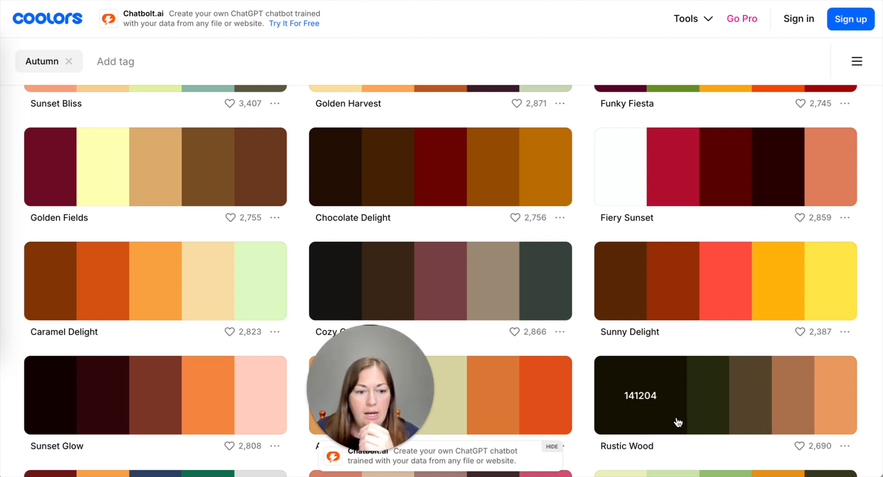
pyautogui.click(256, 166)
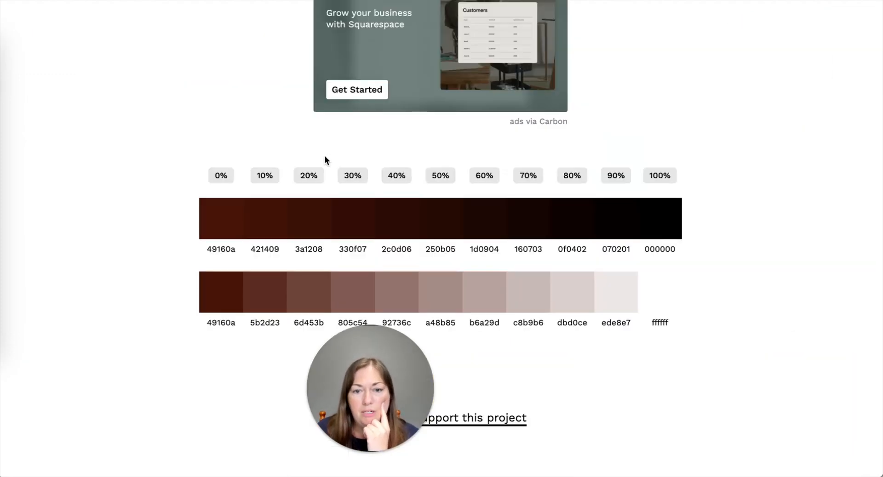
# - Generate tints and shades of 6a381f in the Tint & Shade Generator and copy the 40% tint a68879
pyautogui.scroll(10, 324, 156)
pyautogui.click(278, 154)
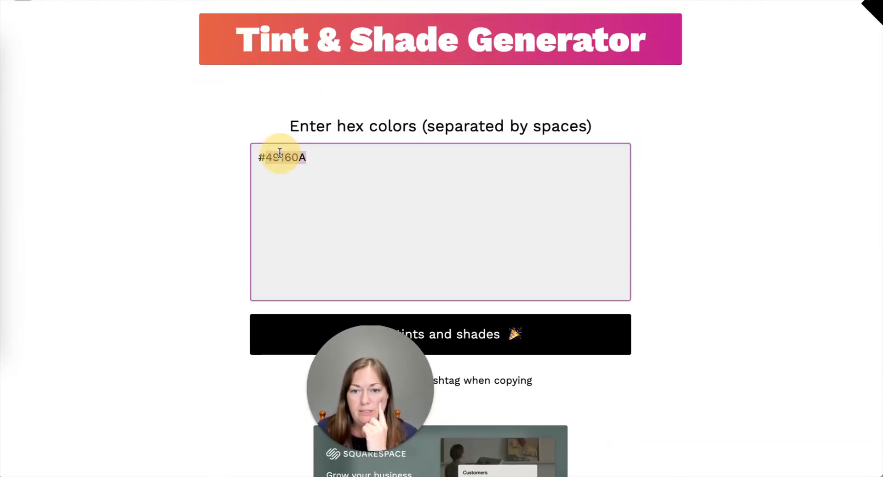
pyautogui.click(297, 159)
pyautogui.tripleClick(297, 162)
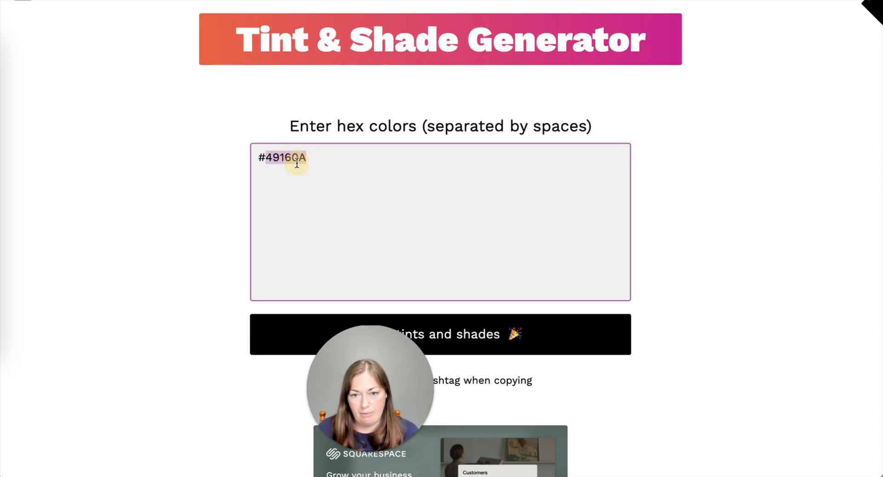
pyautogui.hotkey('ctrl', 'v')
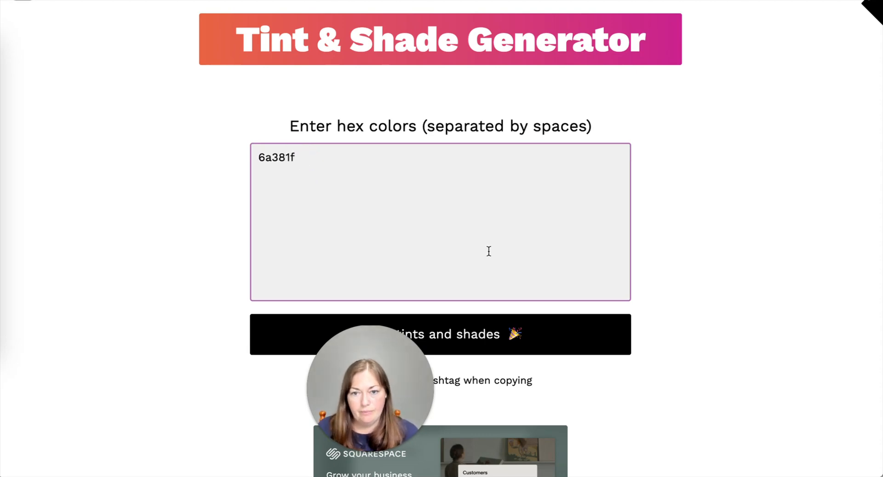
pyautogui.click(529, 334)
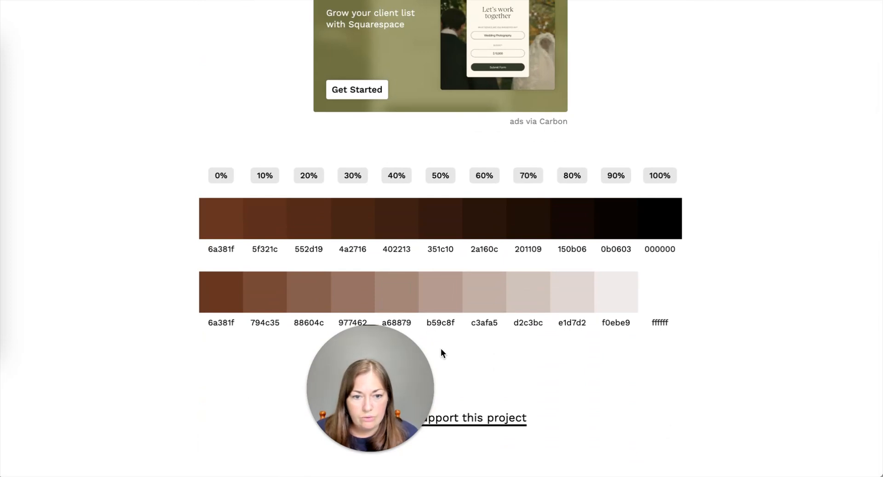
pyautogui.click(397, 292)
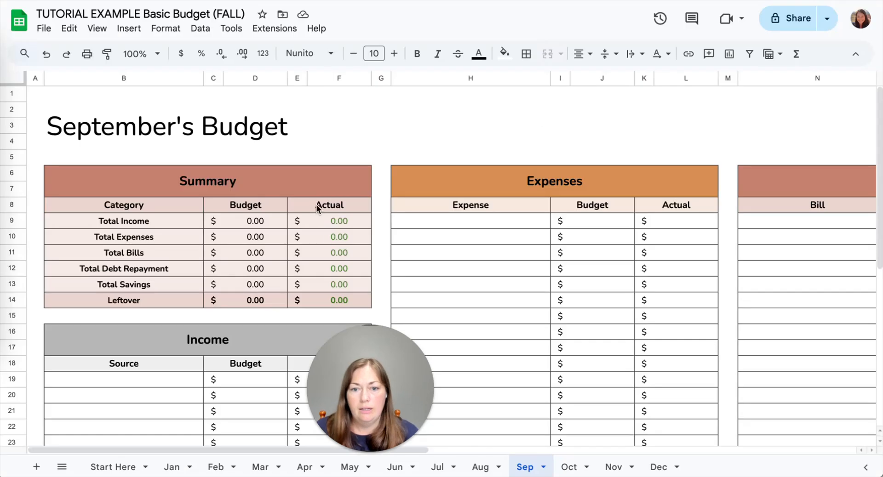
# - Fill the Income and Debt Repayment table headers in the budget sheet with the custom color a68879
pyautogui.scroll(-5, 327, 241)
pyautogui.click(244, 173)
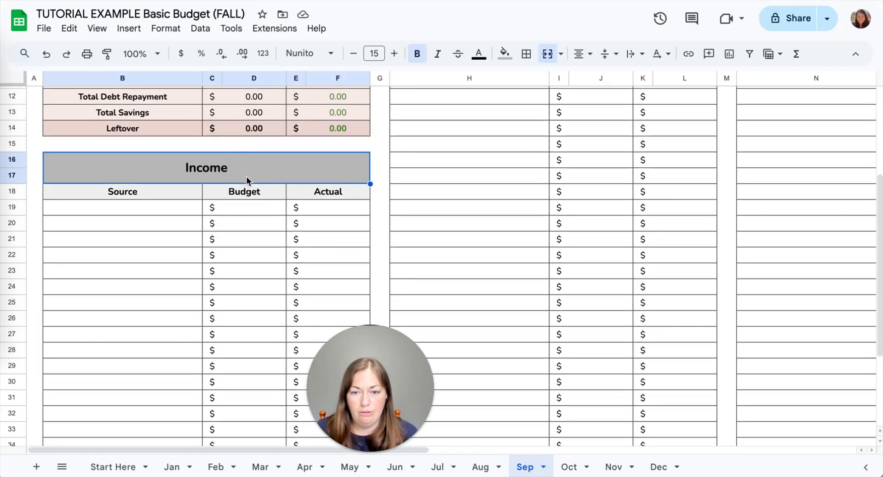
pyautogui.scroll(5, 644, 173)
pyautogui.hscroll(5, 644, 173)
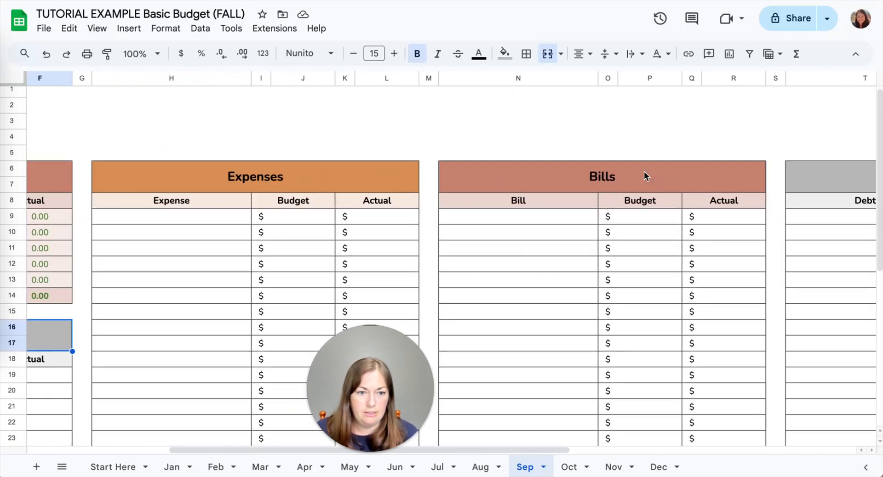
pyautogui.hscroll(3, 644, 171)
pyautogui.click(709, 175)
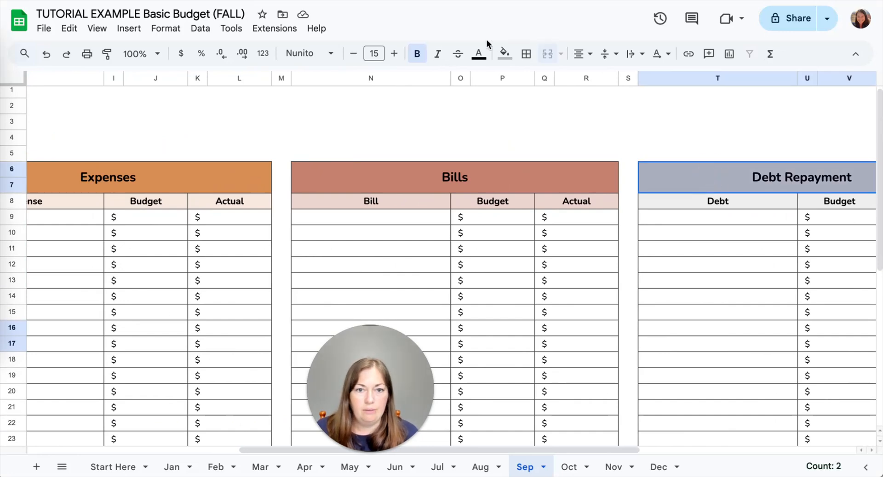
pyautogui.click(505, 54)
pyautogui.click(594, 269)
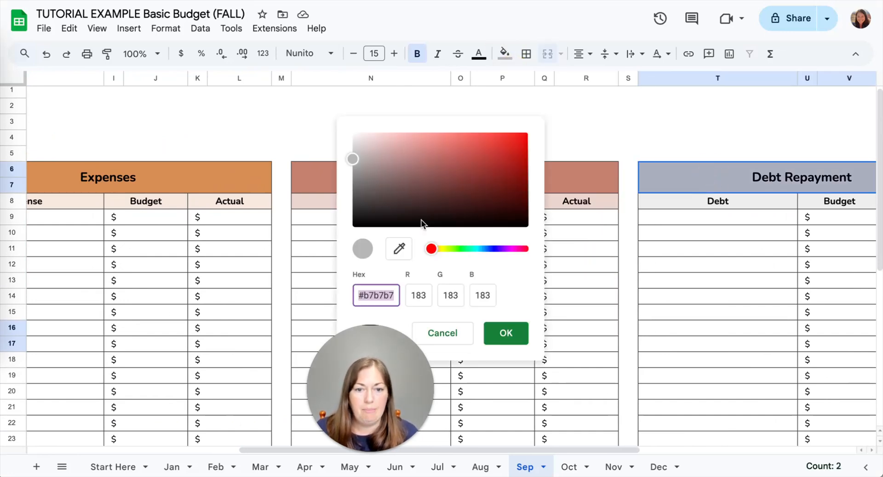
pyautogui.press('super+v')
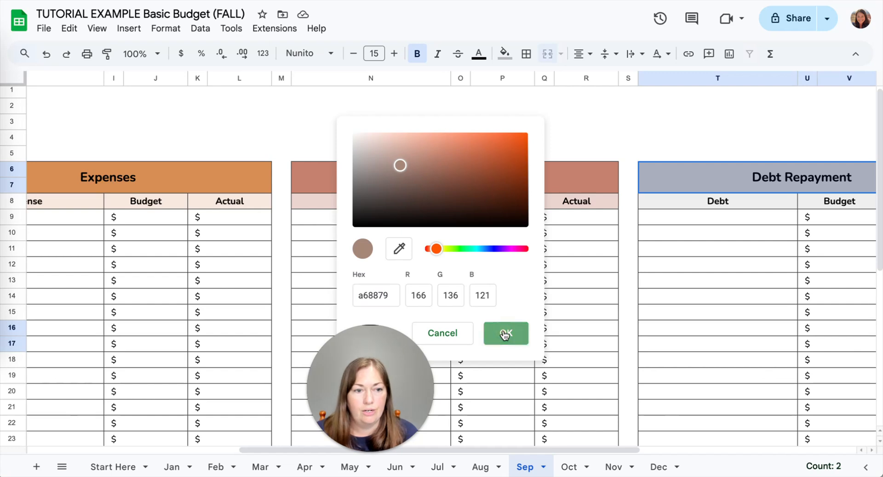
pyautogui.click(522, 344)
# - Copy the 80% tint e1d7d2 of 6a381f from the Tint & Shade Generator
pyautogui.click(533, 1)
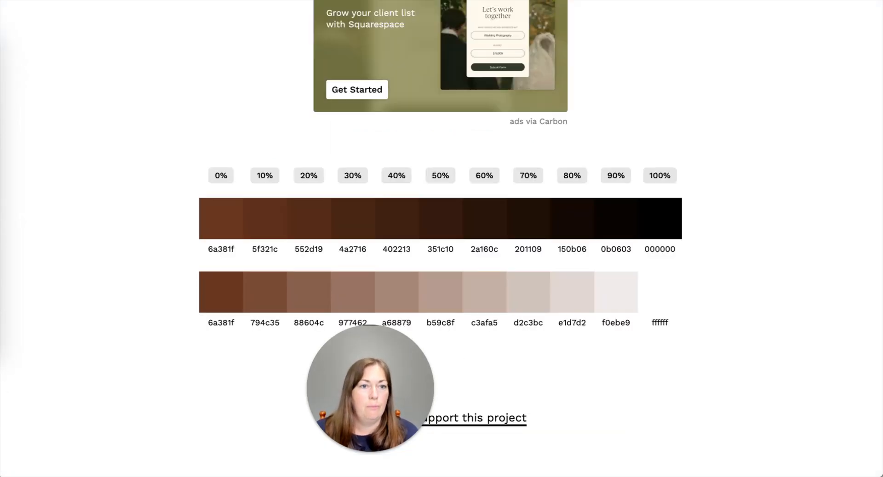
pyautogui.moveTo(612, 298)
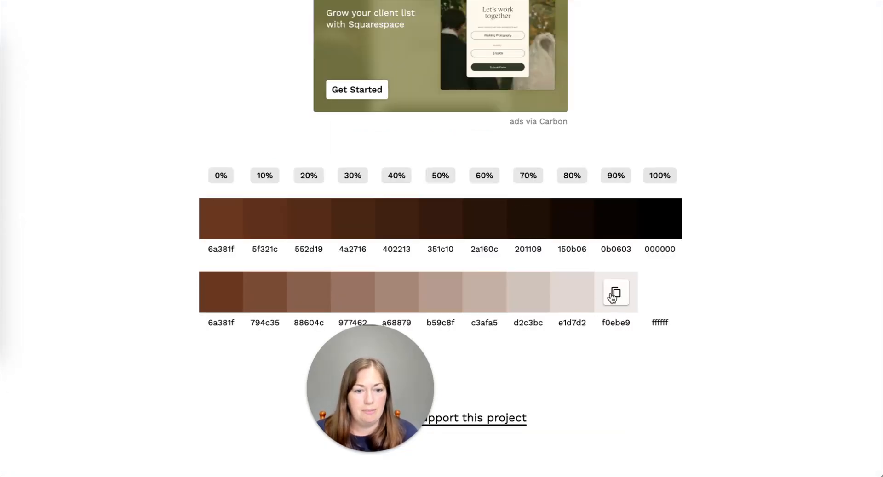
pyautogui.click(579, 291)
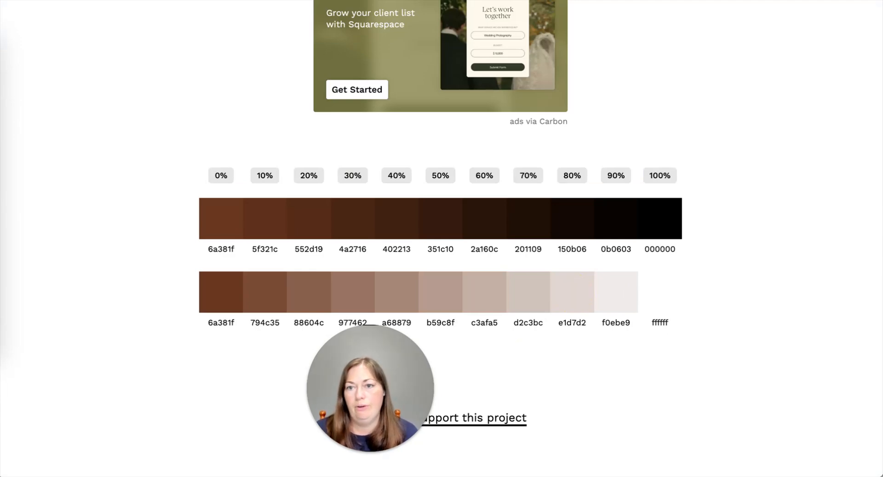
# - Select the Income table's column-heading row together with its Total row in the budget sheet
pyautogui.click(193, 0)
pyautogui.hscroll(-10, 214, 130)
pyautogui.scroll(-5, 214, 131)
pyautogui.scroll(-2, 139, 130)
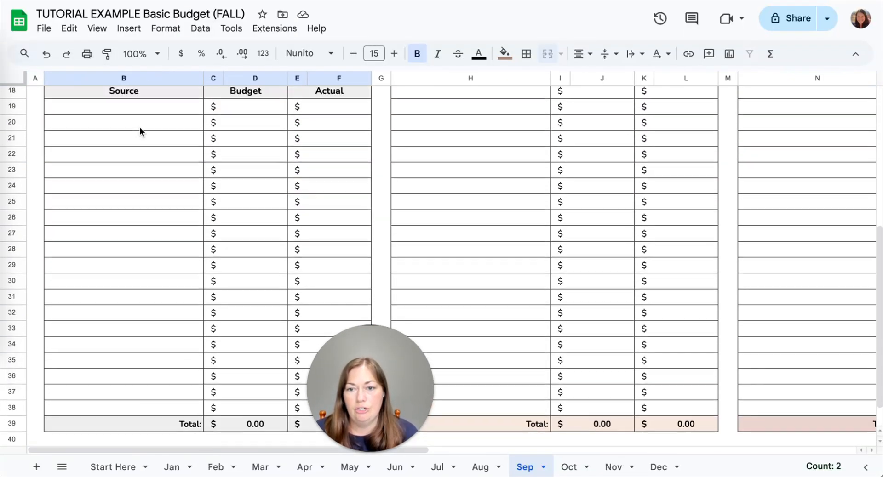
pyautogui.scroll(2, 144, 131)
pyautogui.click(147, 123)
pyautogui.moveTo(294, 126); pyautogui.dragTo(304, 126)
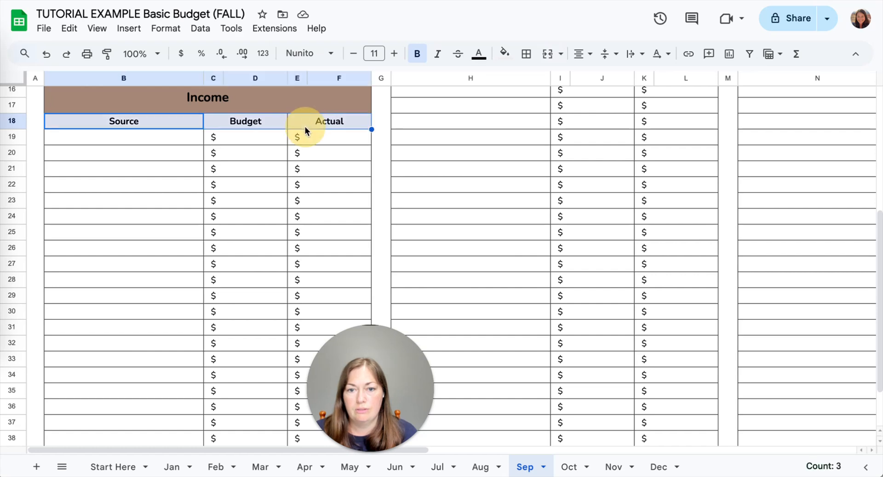
pyautogui.scroll(-2, 228, 236)
pyautogui.click(170, 390)
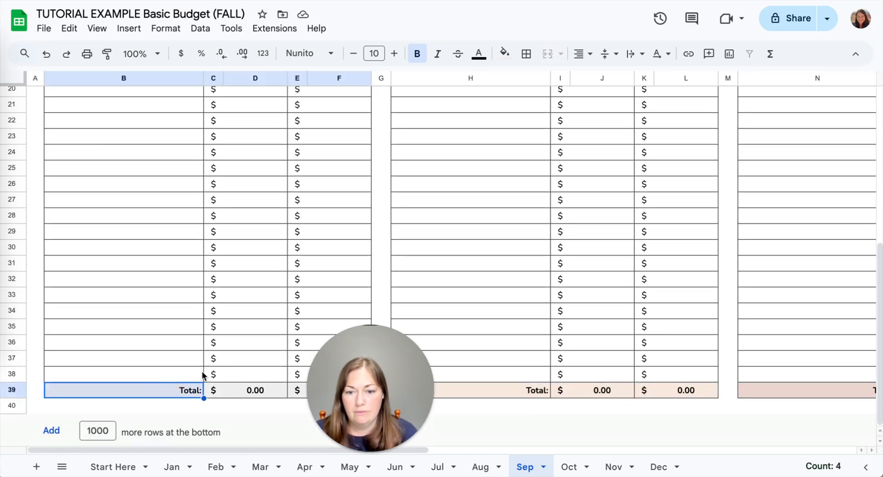
pyautogui.hscroll(2, 202, 371)
pyautogui.keyDown('shift'); pyautogui.click(224, 394); pyautogui.keyUp('shift')
# - Add the Debt Repayment table's column-heading row and Total row to the current selection
pyautogui.hscroll(10, 338, 222)
pyautogui.scroll(7, 339, 223)
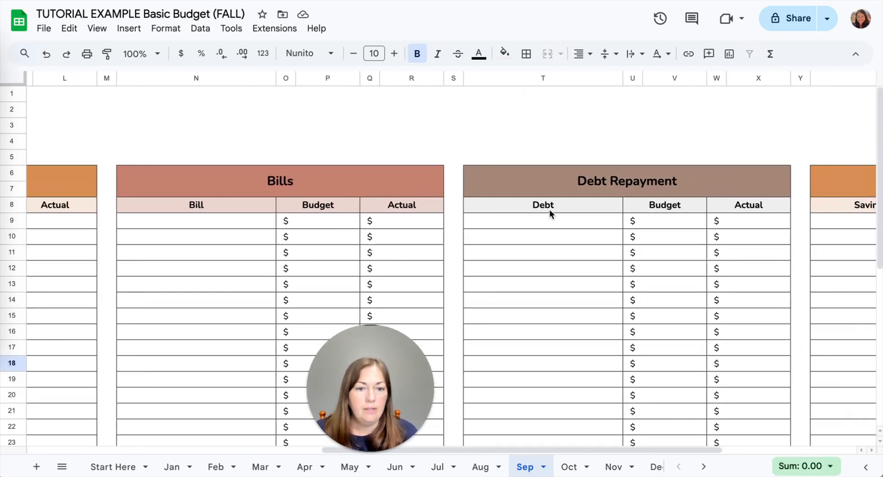
pyautogui.click(550, 214)
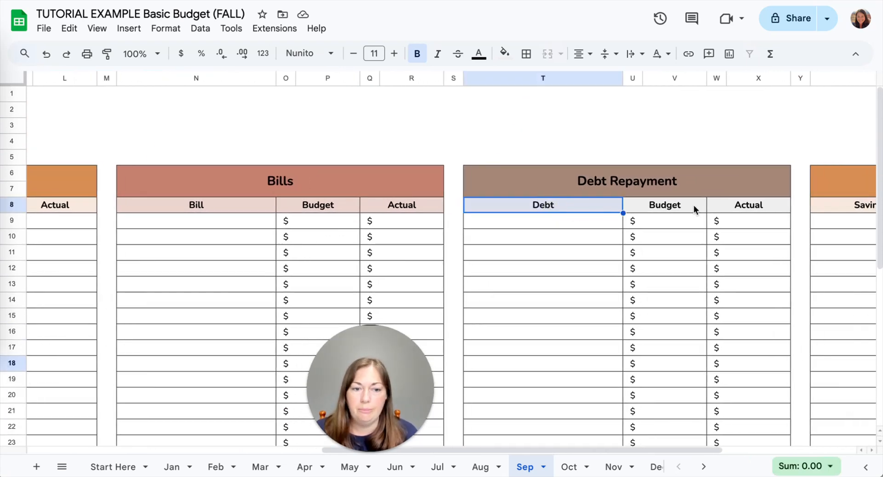
pyautogui.keyDown('shift'); pyautogui.click(745, 206); pyautogui.keyUp('shift')
pyautogui.scroll(-6, 625, 283)
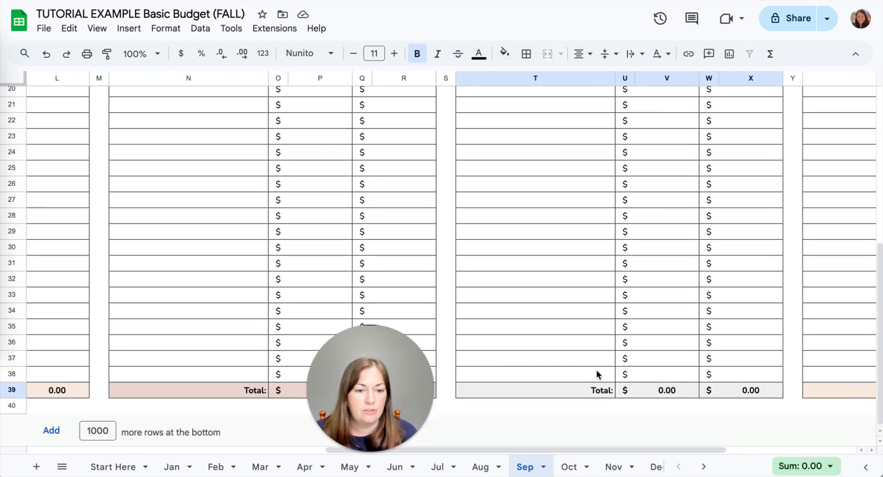
pyautogui.click(594, 390)
pyautogui.keyDown('shift'); pyautogui.click(751, 391); pyautogui.keyUp('shift')
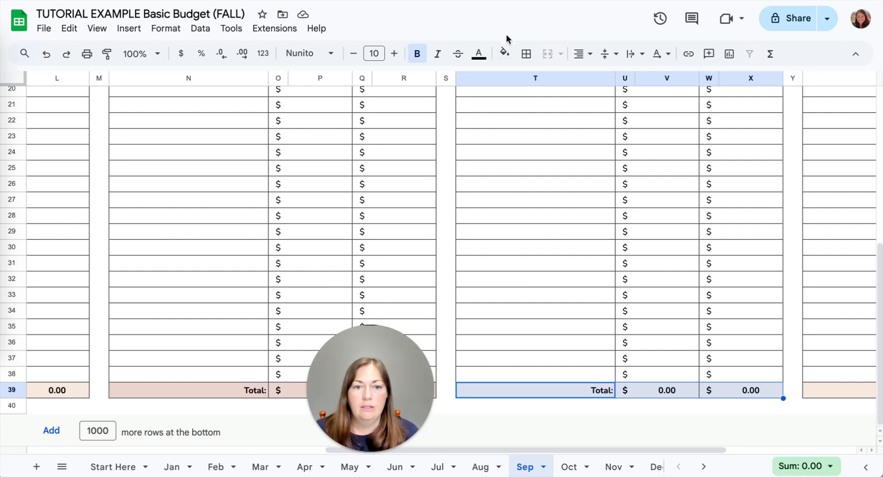
# - Fill the selected column-heading and Total rows of the Income and Debt Repayment tables with the custom color e1d7d2
pyautogui.click(505, 53)
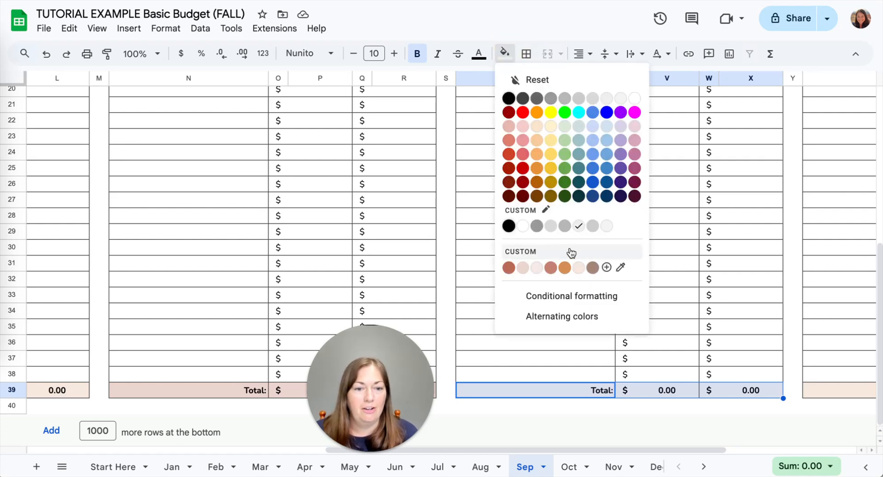
pyautogui.click(606, 268)
pyautogui.hotkey('ctrl', 'v')
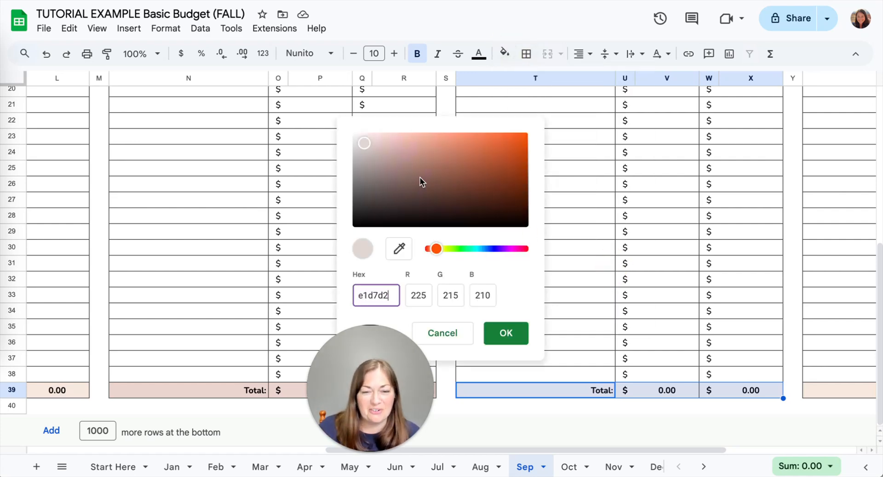
pyautogui.click(503, 334)
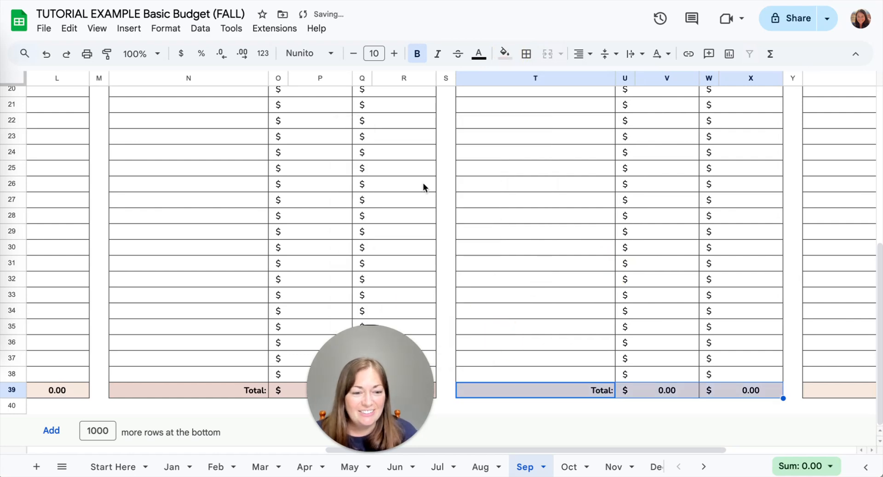
pyautogui.click(550, 272)
pyautogui.hscroll(4, 550, 271)
pyautogui.scroll(6, 550, 271)
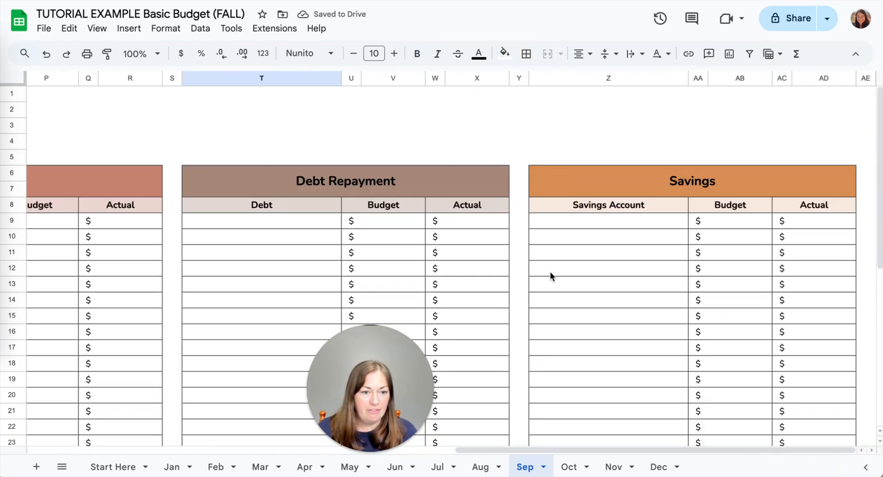
pyautogui.hscroll(-10, 550, 272)
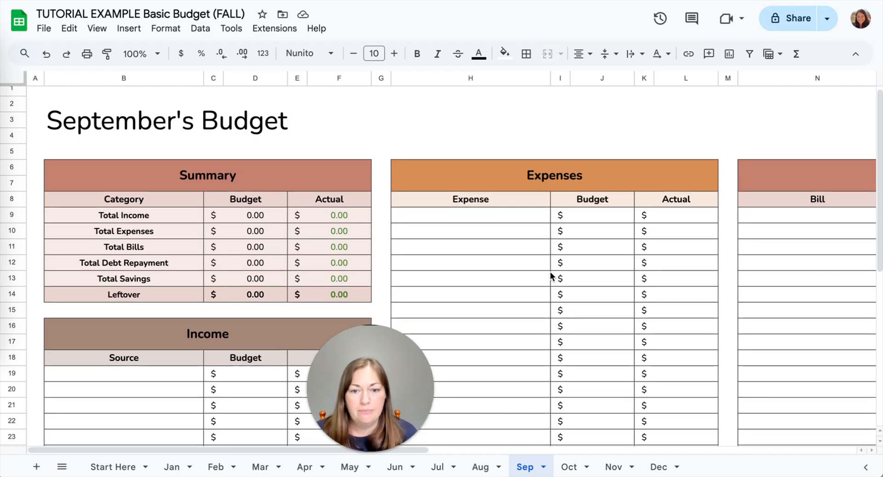
pyautogui.scroll(-6, 550, 275)
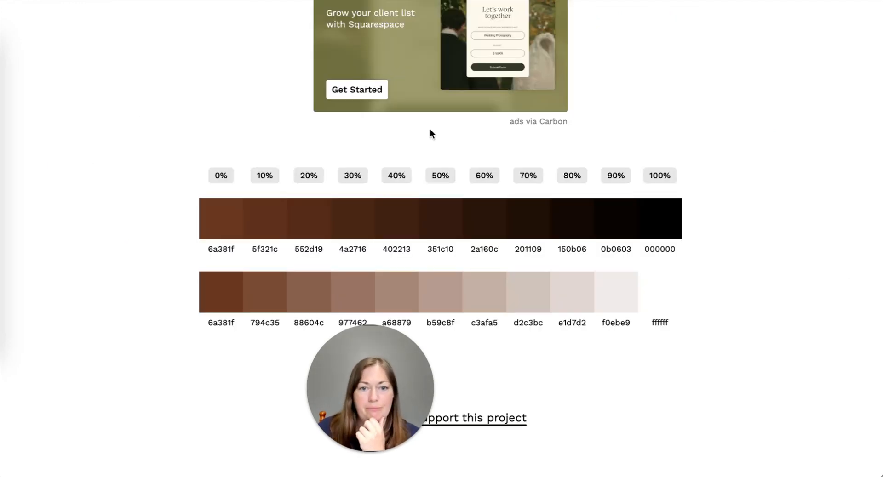
# - Switch to the Tint & Shade Generator, generate tints and shades for f4e3ca, and copy its 80% tint fdf9f4
pyautogui.scroll(10, 429, 134)
pyautogui.doubleClick(278, 64)
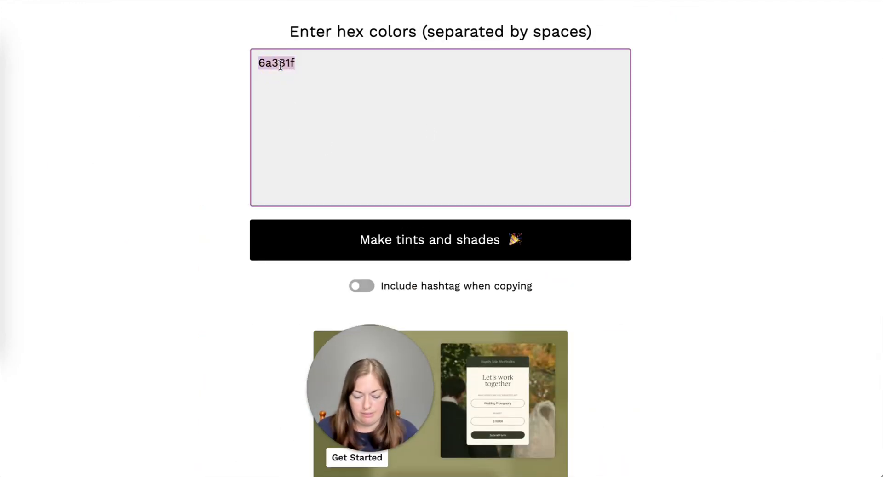
pyautogui.hotkey('ctrl', 'v')
pyautogui.click(368, 239)
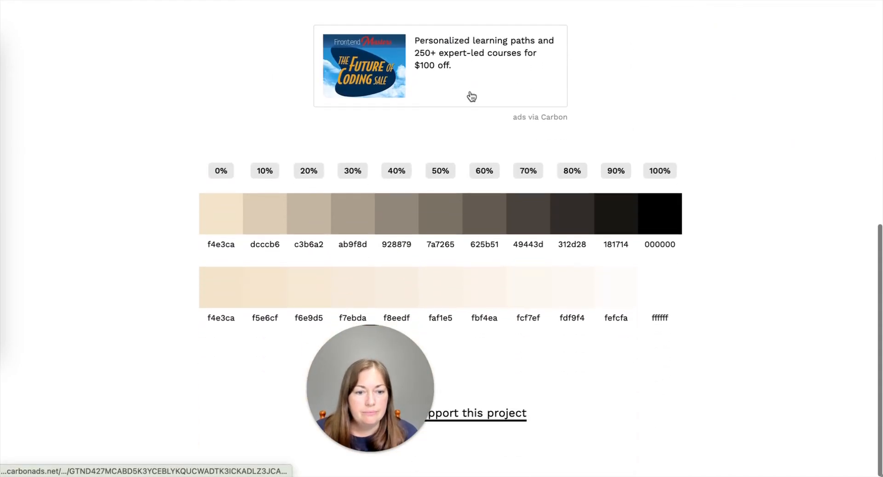
pyautogui.click(573, 296)
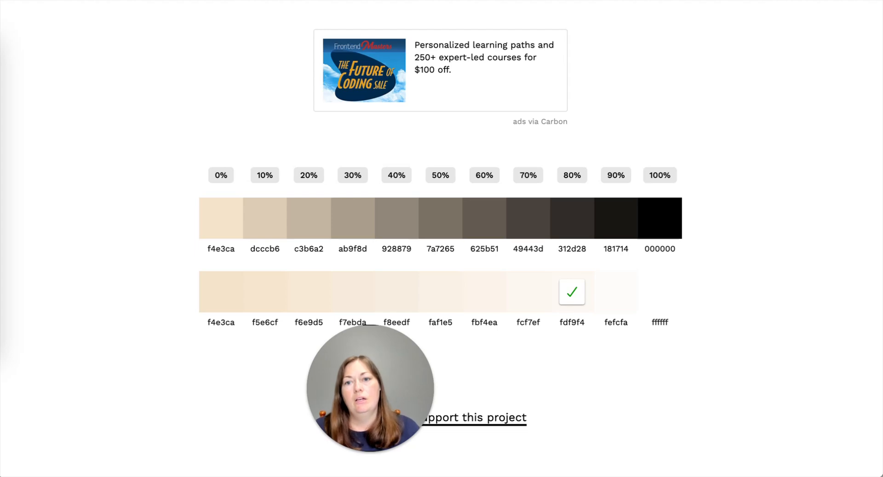
# - Return to the September budget sheet and look over the blank areas around the tables
pyautogui.hotkey('ctrl', 'Tab')
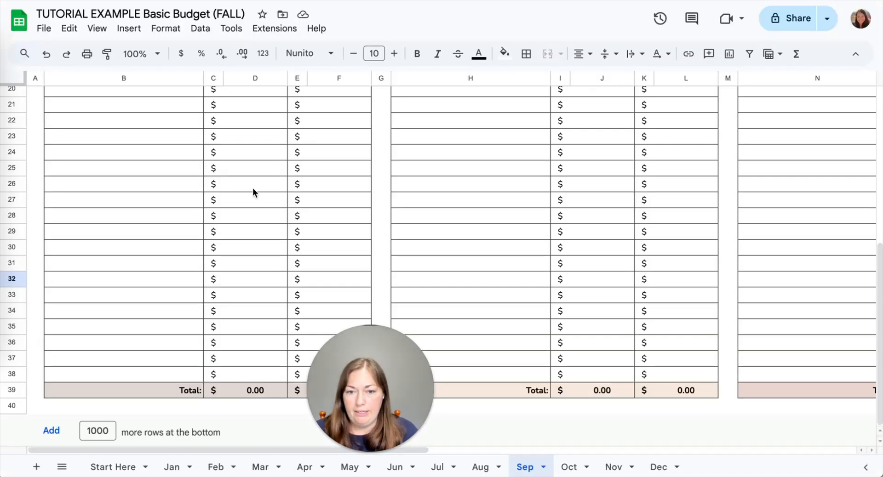
pyautogui.scroll(6, 252, 190)
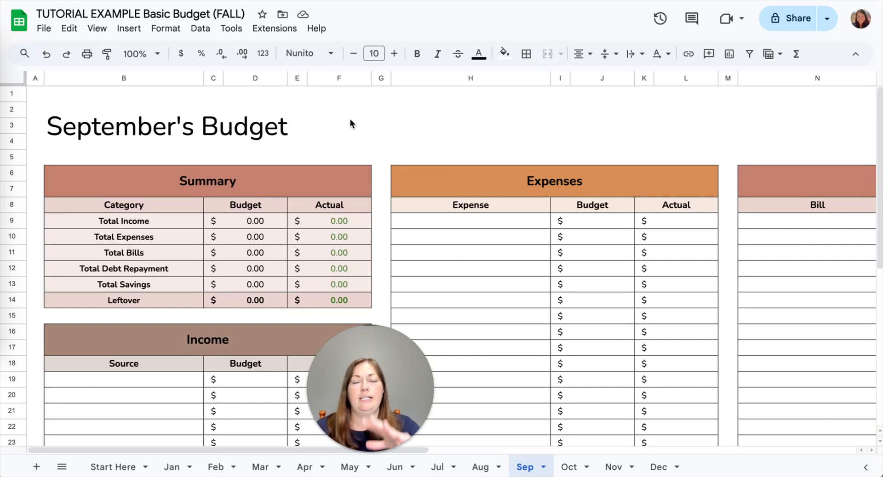
pyautogui.click(315, 100)
pyautogui.click(494, 114)
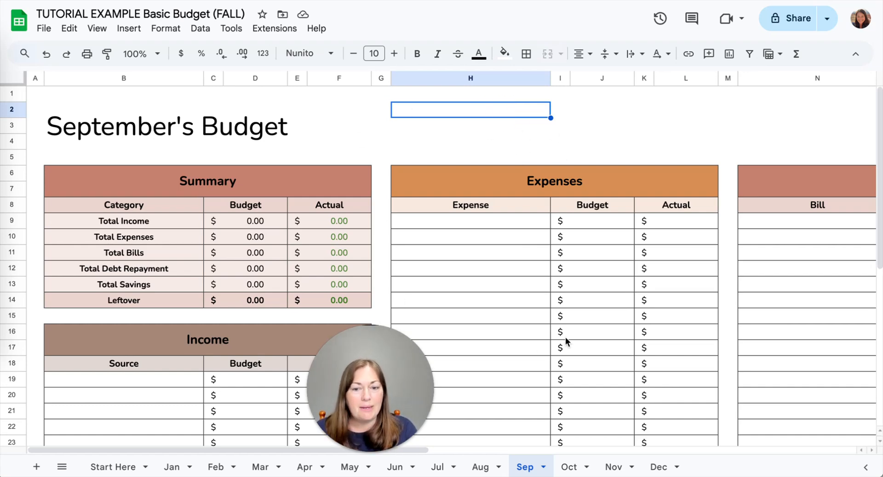
pyautogui.scroll(-10, 566, 340)
pyautogui.scroll(10, 566, 344)
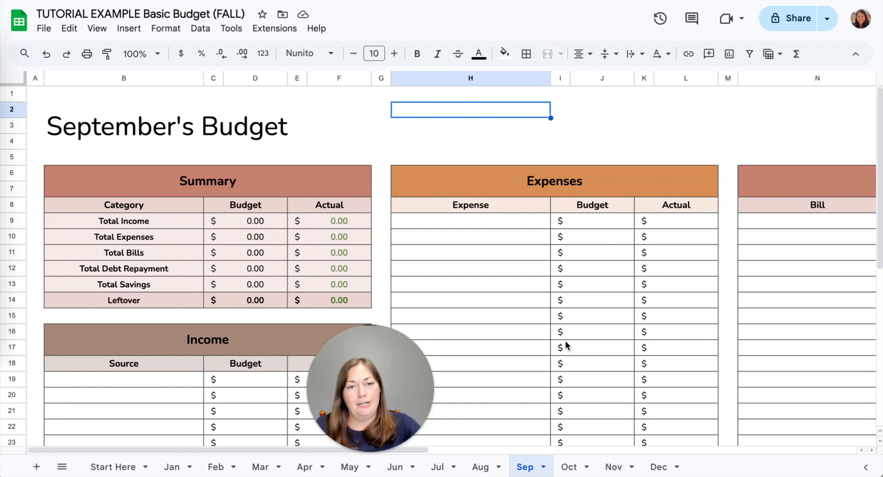
# - Fill the title band above the tables, A1:AE5, with the custom color fdf9f4
pyautogui.click(35, 95)
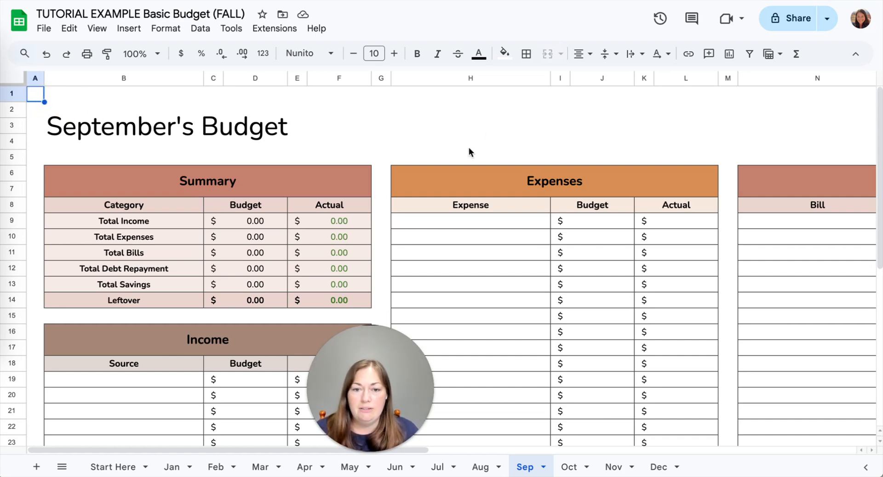
pyautogui.hscroll(10, 557, 143)
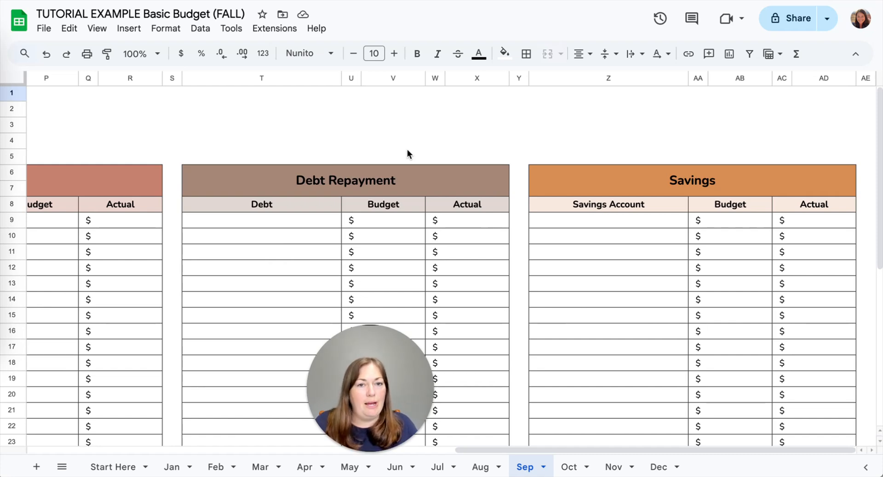
pyautogui.hscroll(-10, 438, 152)
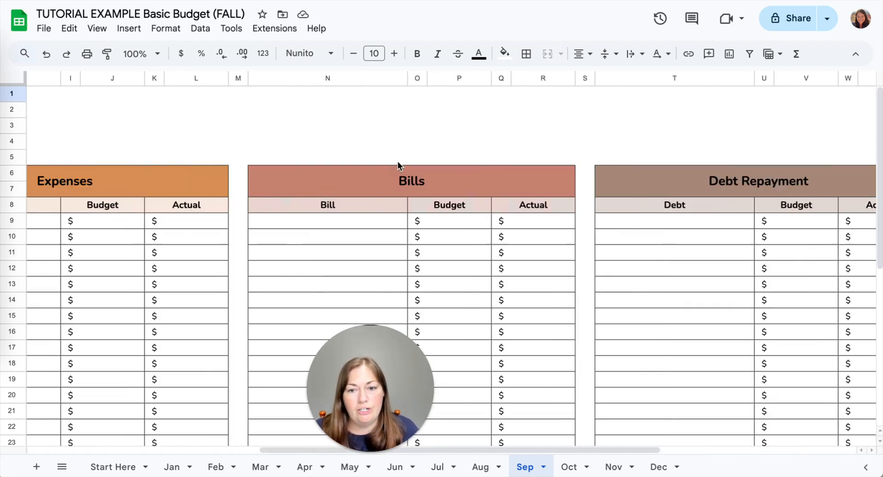
pyautogui.hscroll(-1, 152, 133)
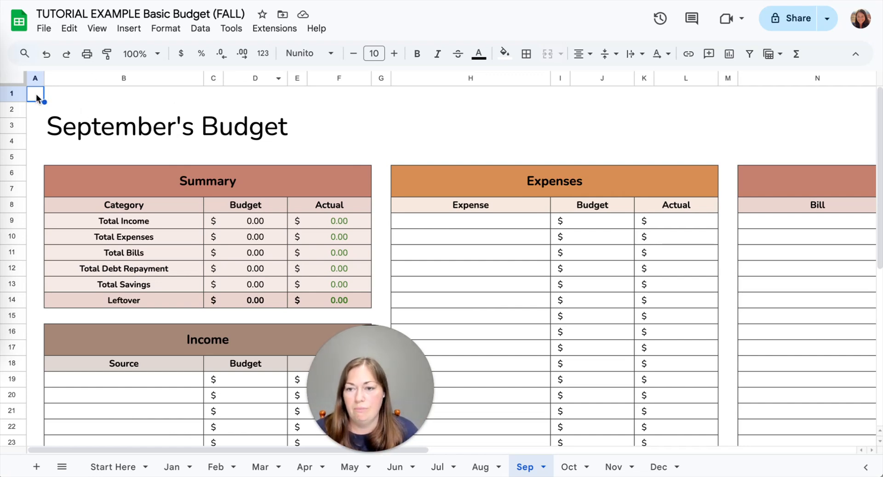
pyautogui.hscroll(10, 342, 146)
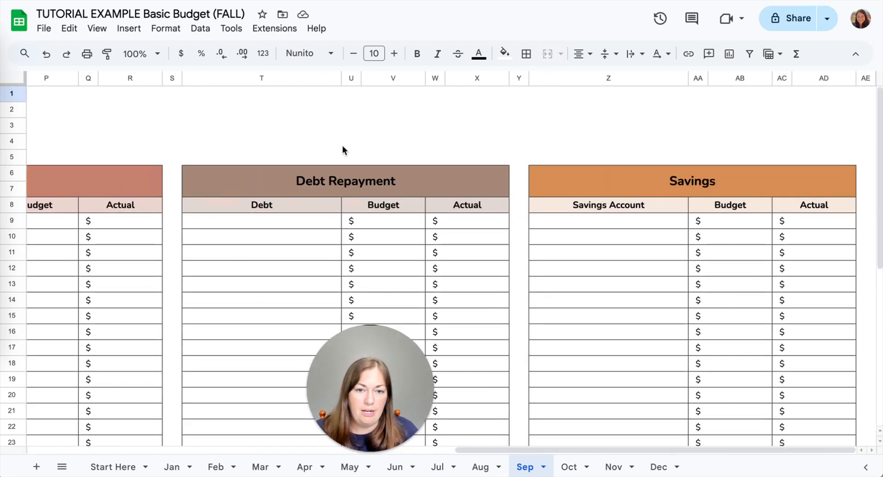
pyautogui.keyDown('shift'); pyautogui.click(868, 162); pyautogui.keyUp('shift')
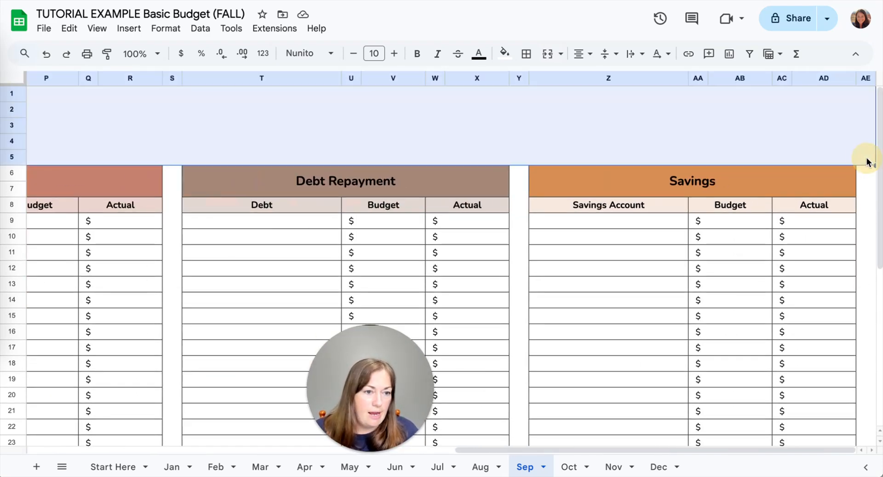
pyautogui.hscroll(-10, 699, 125)
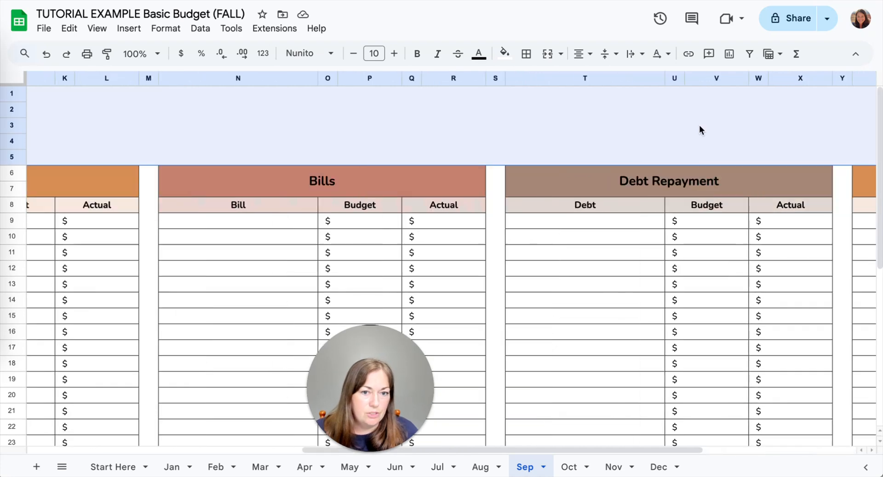
pyautogui.hscroll(10, 608, 118)
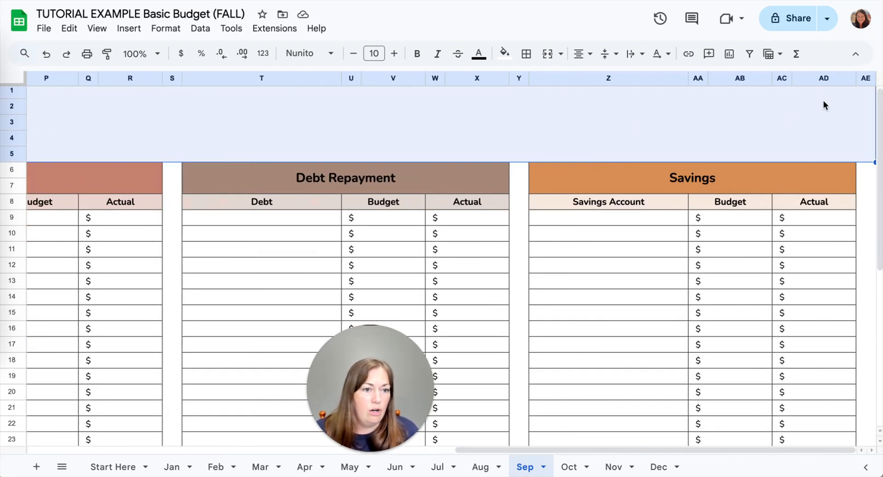
pyautogui.click(505, 53)
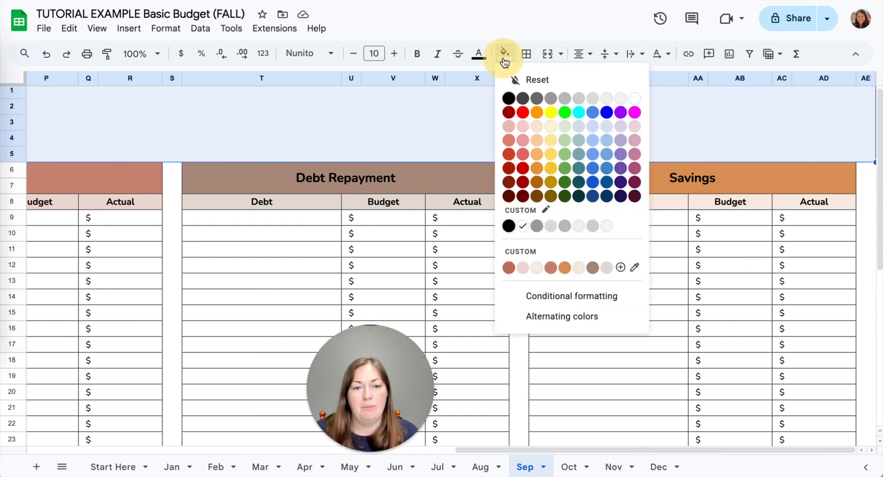
pyautogui.click(621, 267)
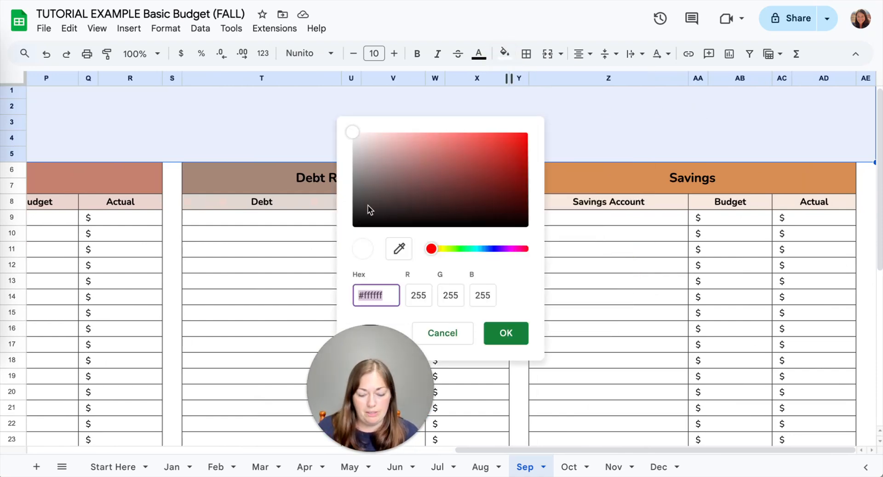
pyautogui.hotkey('ctrl', 'v')
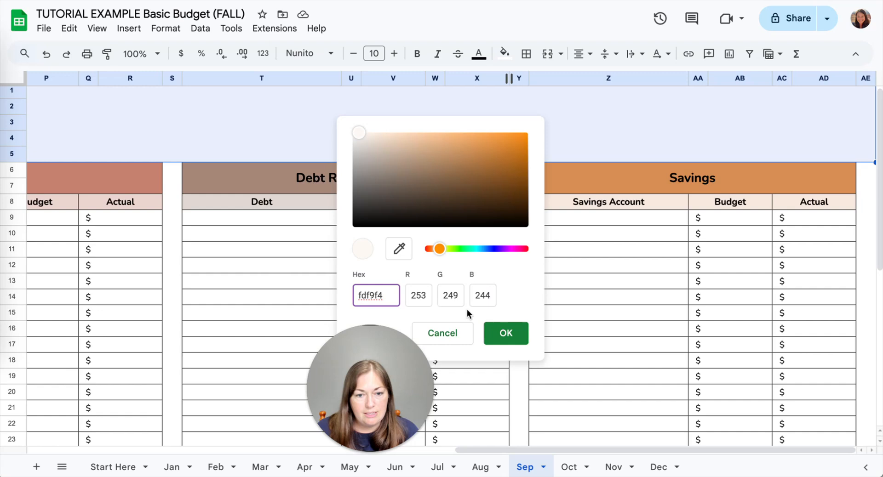
pyautogui.click(505, 329)
pyautogui.hscroll(-10, 282, 159)
pyautogui.click(265, 136)
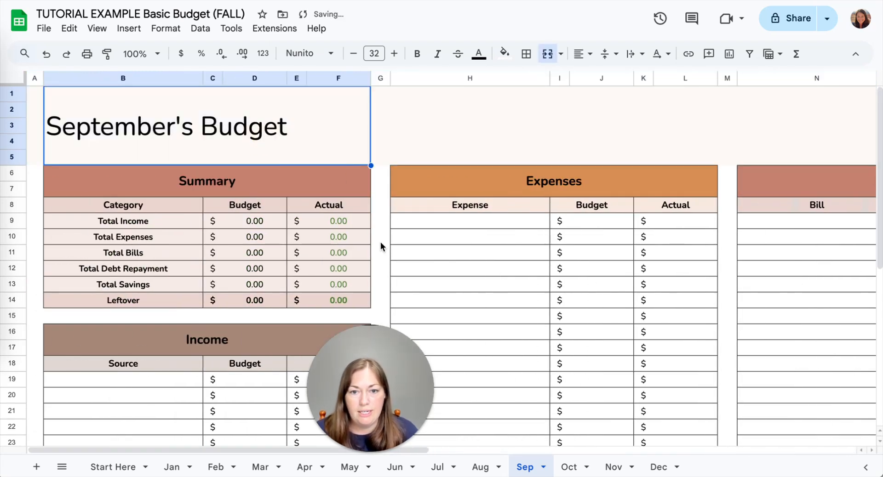
# - Fill the margin column A from row 6 to row 40 with the saved custom color fdf9f4
pyautogui.click(35, 173)
pyautogui.scroll(-6, 39, 214)
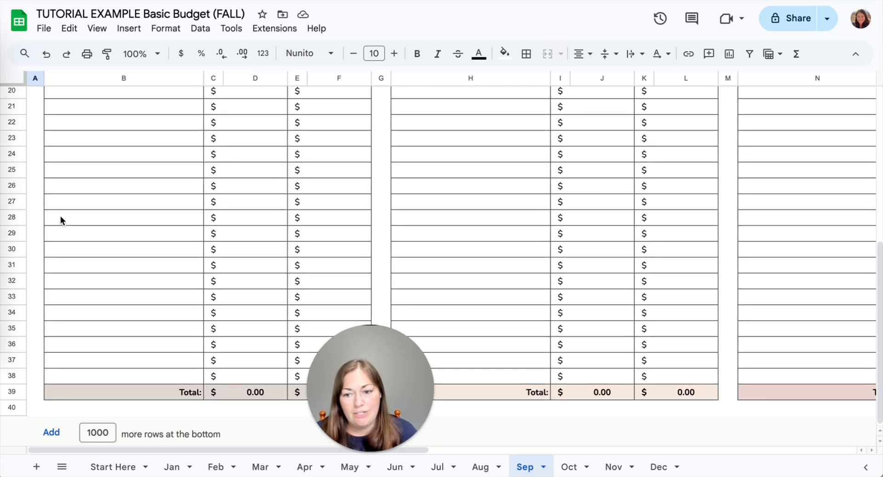
pyautogui.keyDown('shift'); pyautogui.click(32, 407); pyautogui.keyUp('shift')
pyautogui.scroll(5, 156, 283)
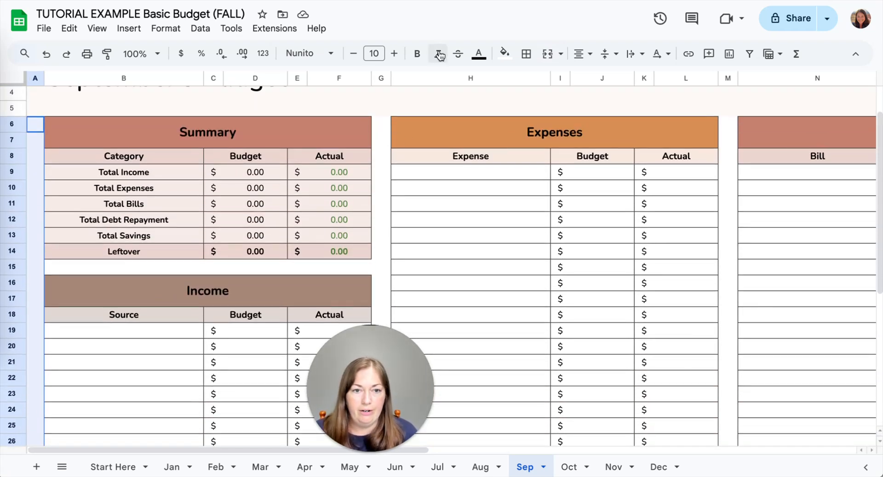
pyautogui.click(505, 53)
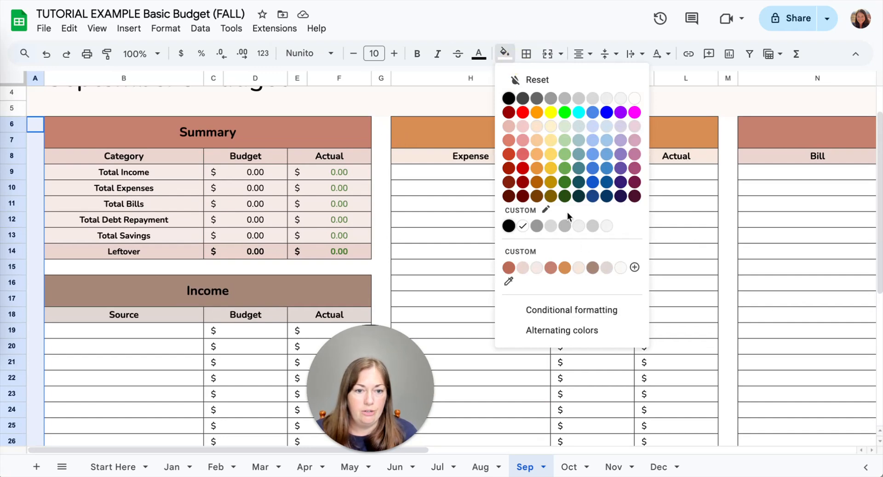
pyautogui.click(620, 268)
pyautogui.click(382, 122)
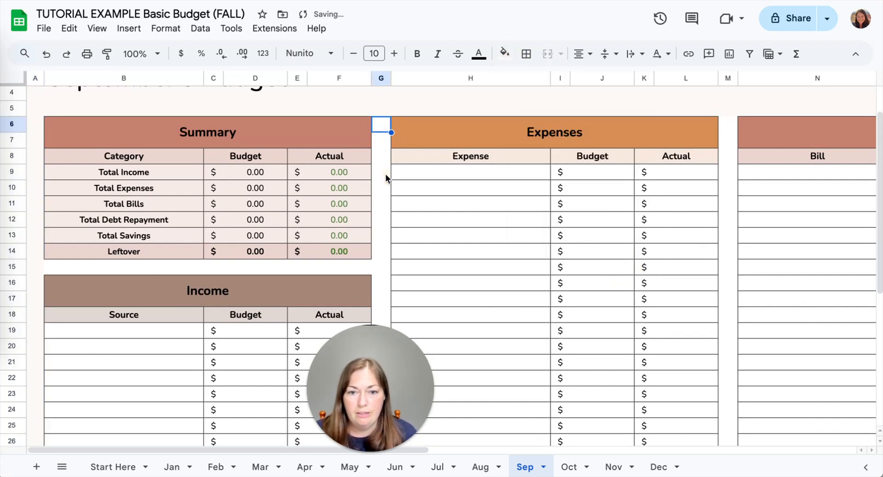
pyautogui.scroll(-5, 385, 173)
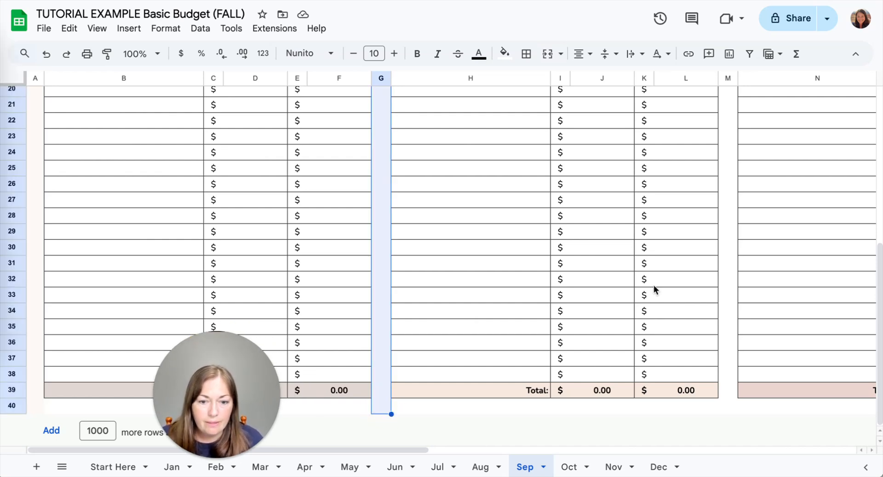
pyautogui.scroll(10, 799, 305)
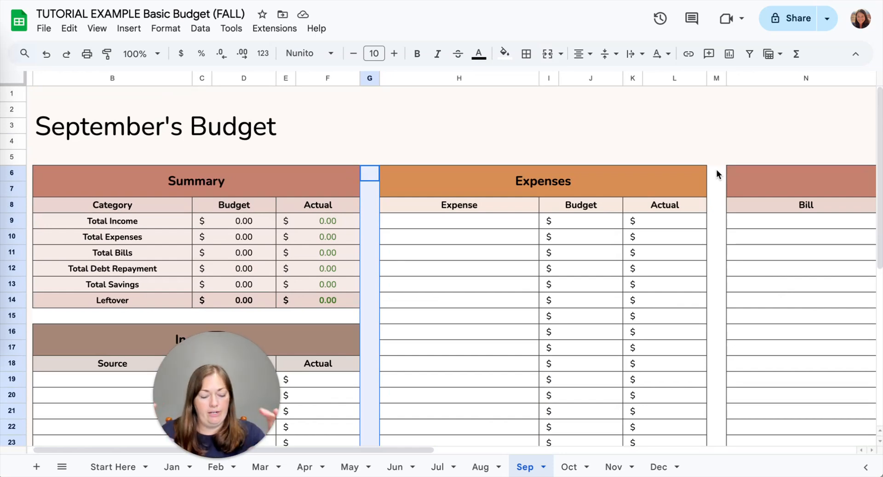
# - Fill the spacer columns G, M, S, Y and AE from row 6 to row 40 with the saved custom color fdf9f4
pyautogui.click(367, 178)
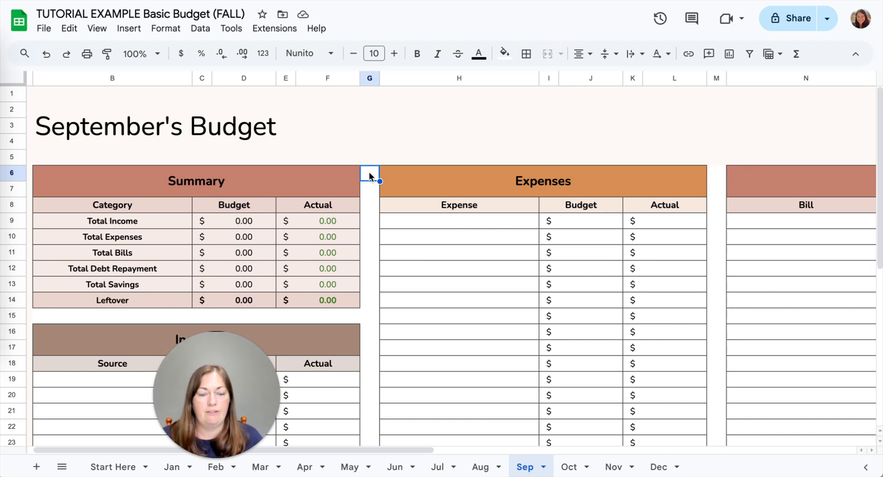
pyautogui.scroll(-6, 370, 226)
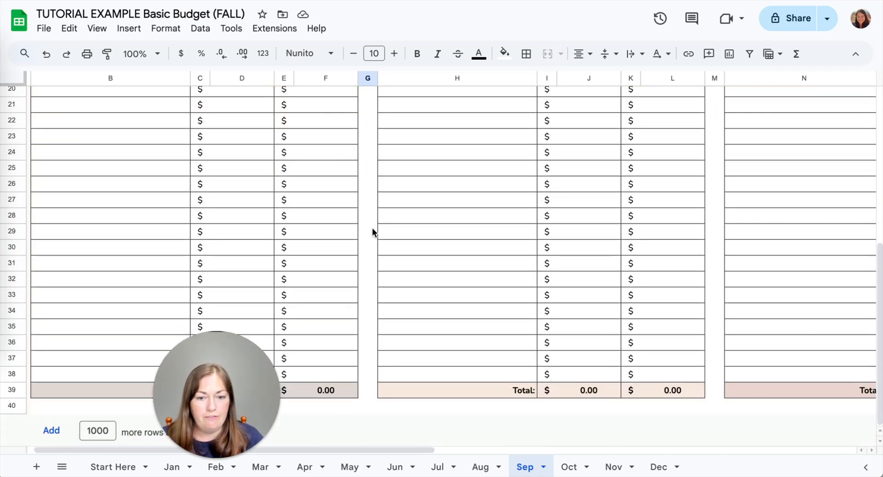
pyautogui.keyDown('shift'); pyautogui.click(369, 405); pyautogui.keyUp('shift')
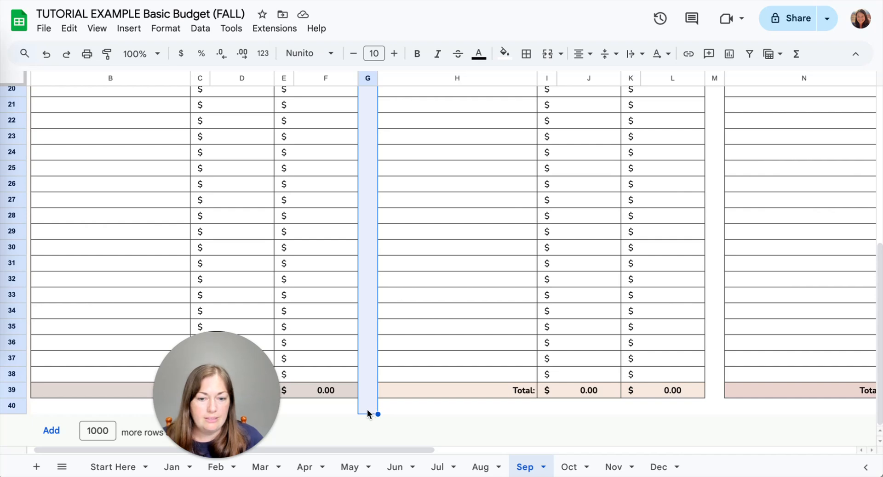
pyautogui.scroll(6, 377, 244)
pyautogui.hscroll(2, 377, 245)
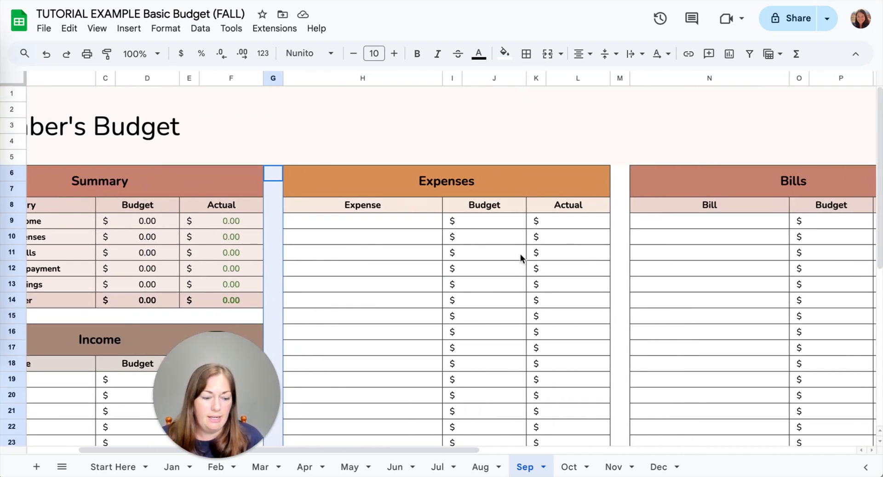
pyautogui.click(617, 172)
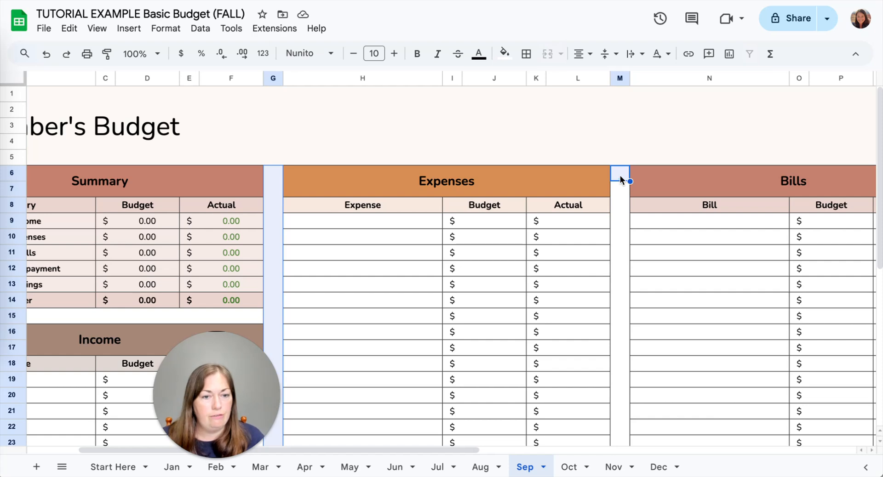
pyautogui.scroll(-6, 623, 225)
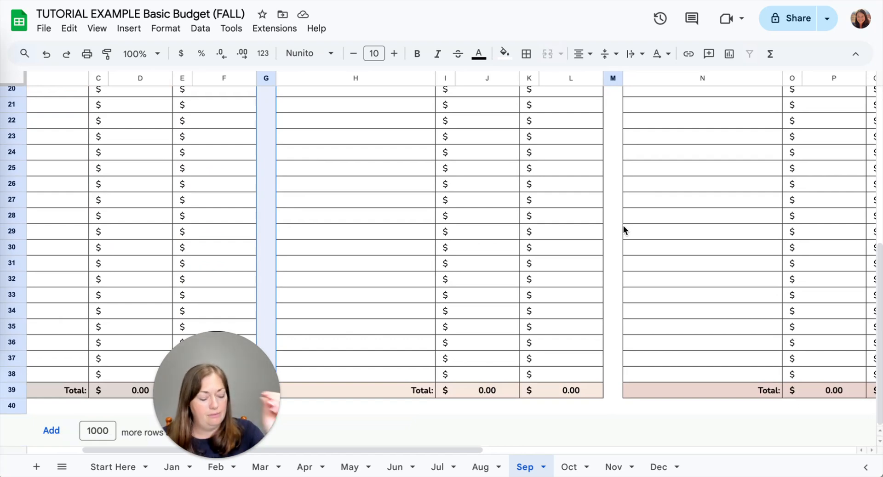
pyautogui.keyDown('shift'); pyautogui.click(613, 405); pyautogui.keyUp('shift')
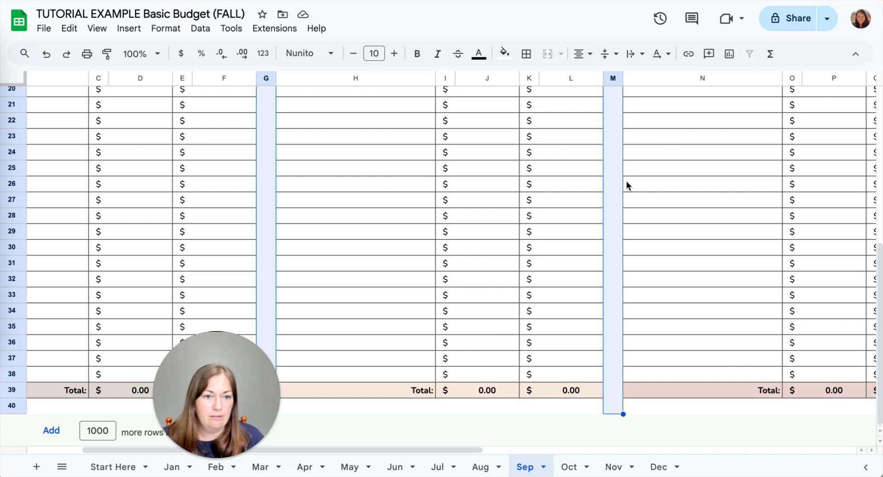
pyautogui.scroll(5, 627, 184)
pyautogui.hscroll(10, 627, 184)
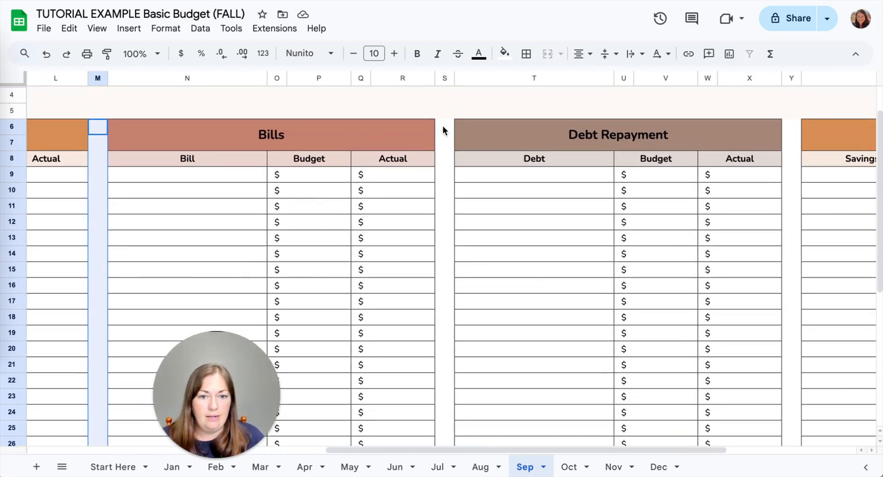
pyautogui.keyDown('ctrl'); pyautogui.click(444, 129); pyautogui.keyUp('ctrl')
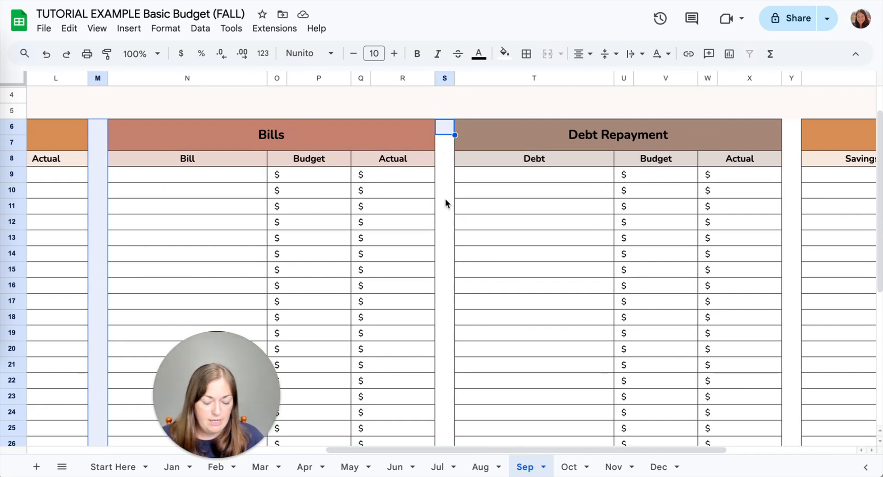
pyautogui.scroll(-5, 446, 199)
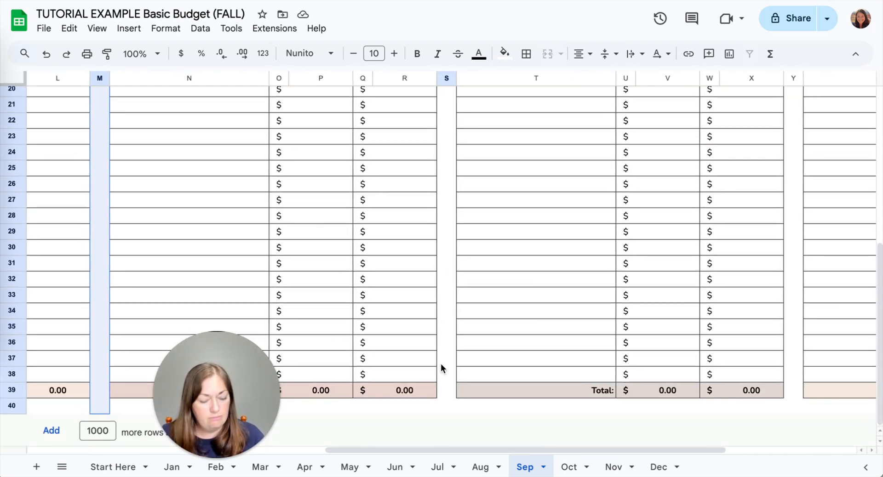
pyautogui.keyDown('shift'); pyautogui.click(447, 410); pyautogui.keyUp('shift')
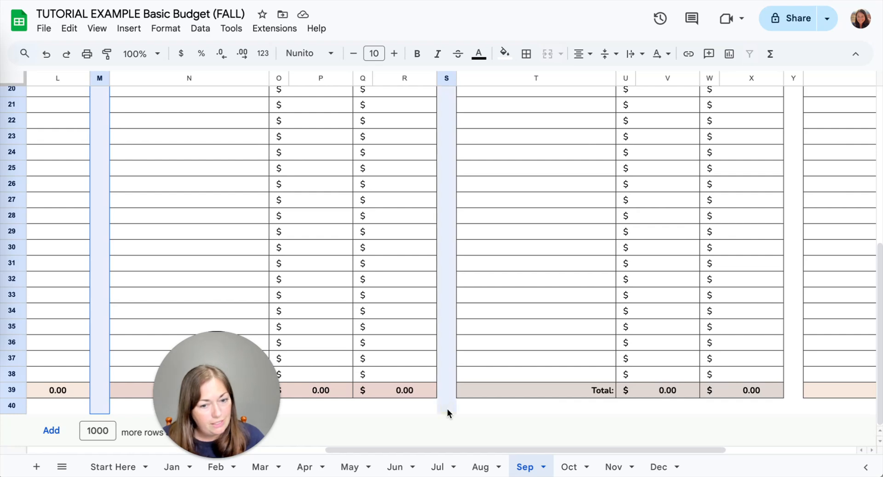
pyautogui.scroll(2, 460, 267)
pyautogui.scroll(4, 461, 272)
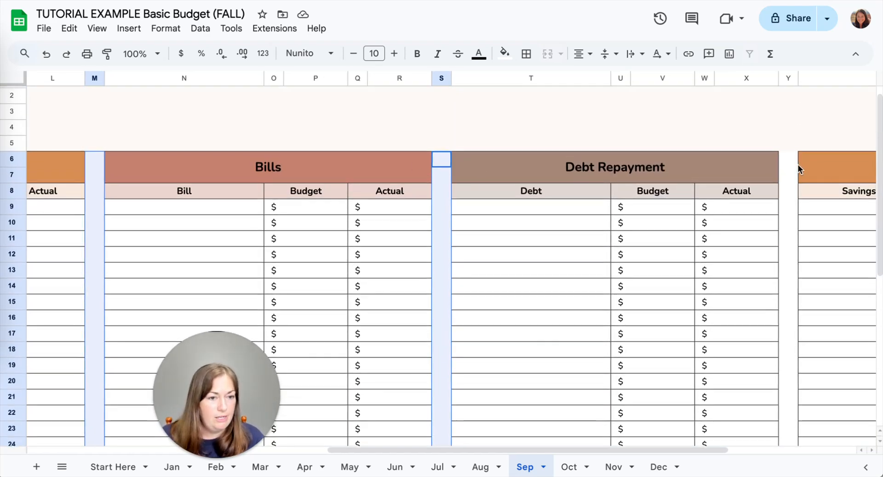
pyautogui.keyDown('ctrl'); pyautogui.click(785, 161); pyautogui.keyUp('ctrl')
pyautogui.scroll(-5, 777, 272)
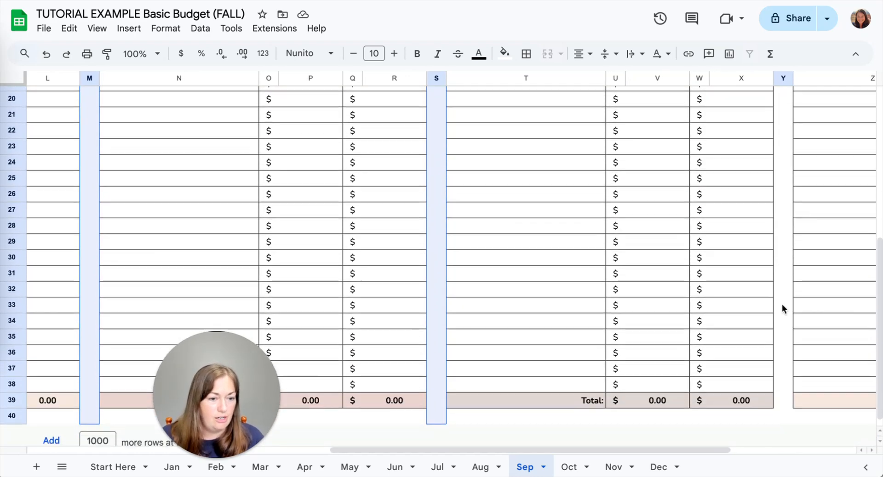
pyautogui.keyDown('shift'); pyautogui.click(785, 415); pyautogui.keyUp('shift')
pyautogui.hscroll(4, 781, 375)
pyautogui.scroll(2, 784, 365)
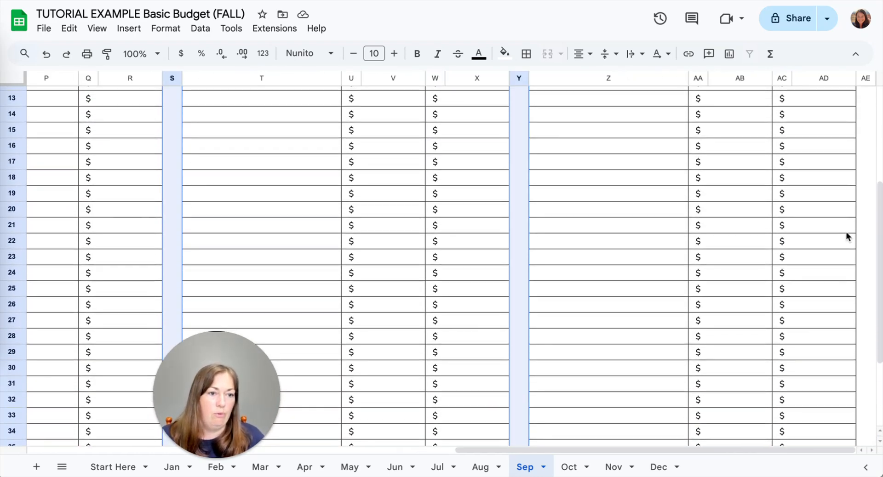
pyautogui.scroll(5, 846, 232)
pyautogui.keyDown('ctrl'); pyautogui.click(866, 159); pyautogui.keyUp('ctrl')
pyautogui.scroll(-5, 856, 257)
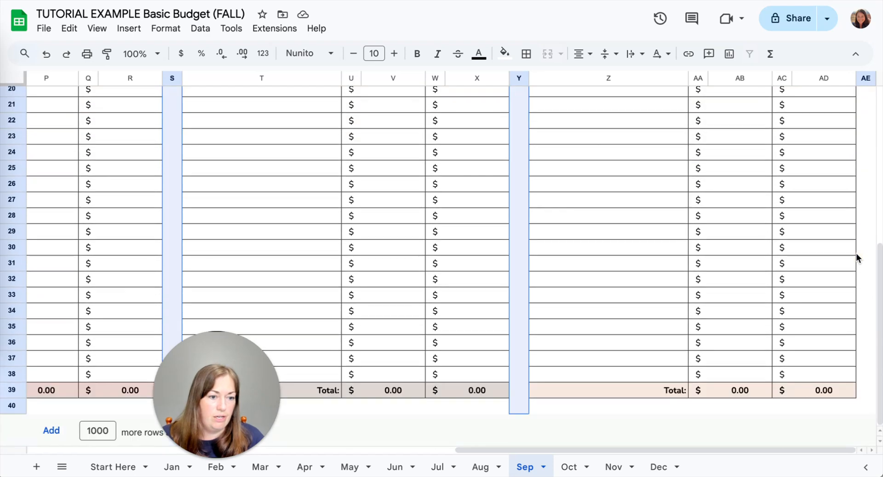
pyautogui.keyDown('shift'); pyautogui.click(867, 406); pyautogui.keyUp('shift')
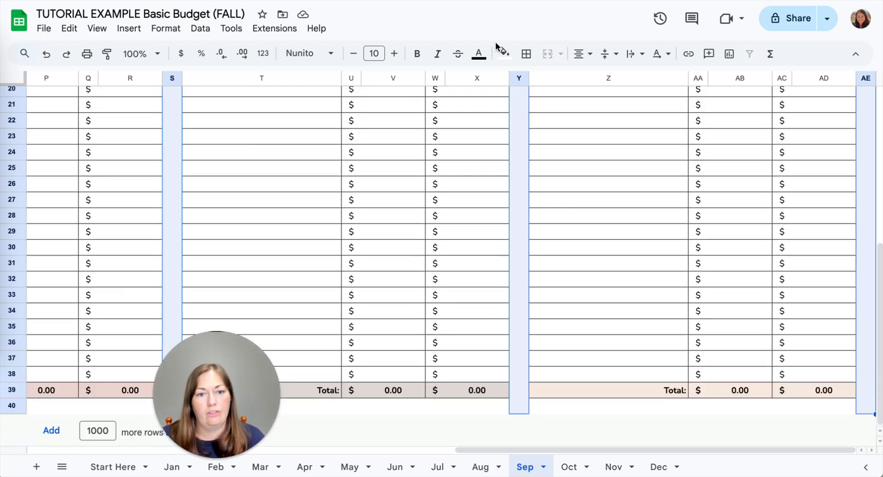
pyautogui.click(505, 53)
pyautogui.click(621, 268)
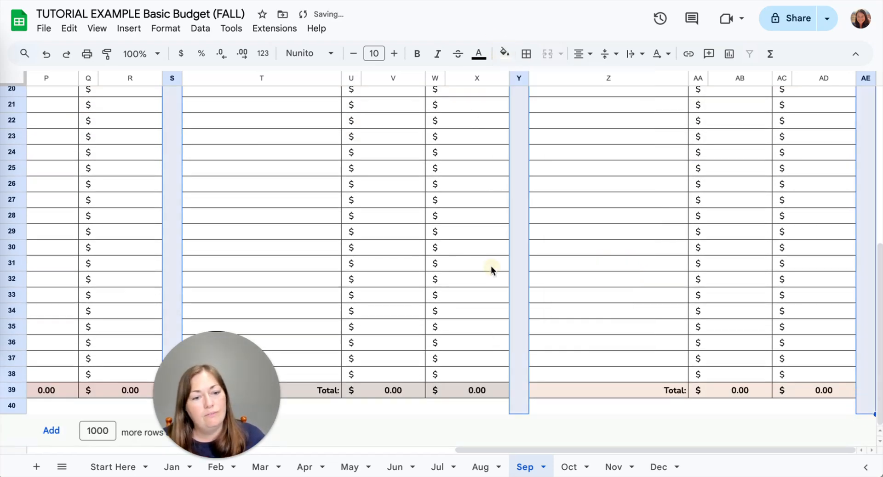
# - Fill the blank row below the totals, A40:AE40, with the saved custom color fdf9f4
pyautogui.hscroll(-10, 415, 240)
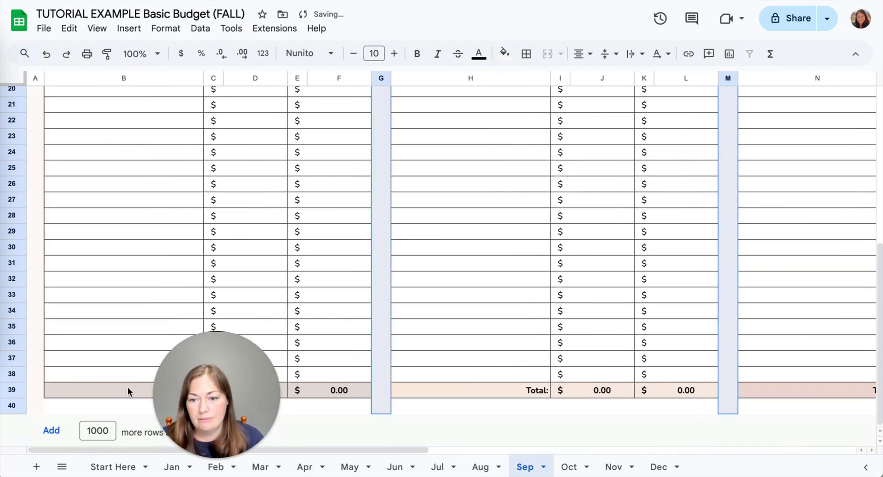
pyautogui.click(40, 407)
pyautogui.hscroll(10, 602, 424)
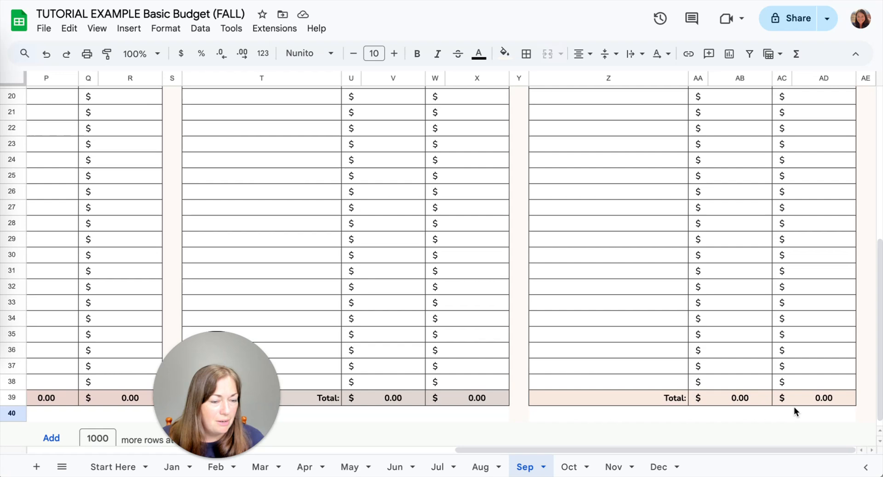
pyautogui.keyDown('shift'); pyautogui.click(861, 414); pyautogui.keyUp('shift')
pyautogui.click(505, 54)
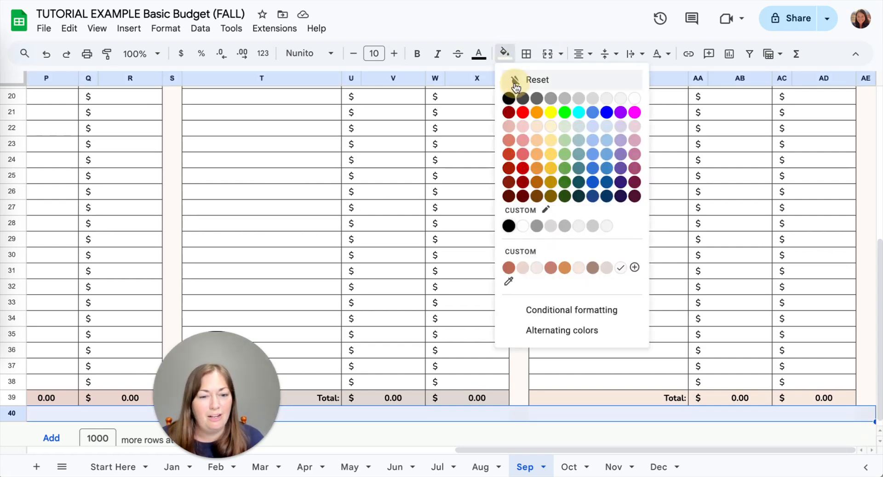
pyautogui.click(625, 266)
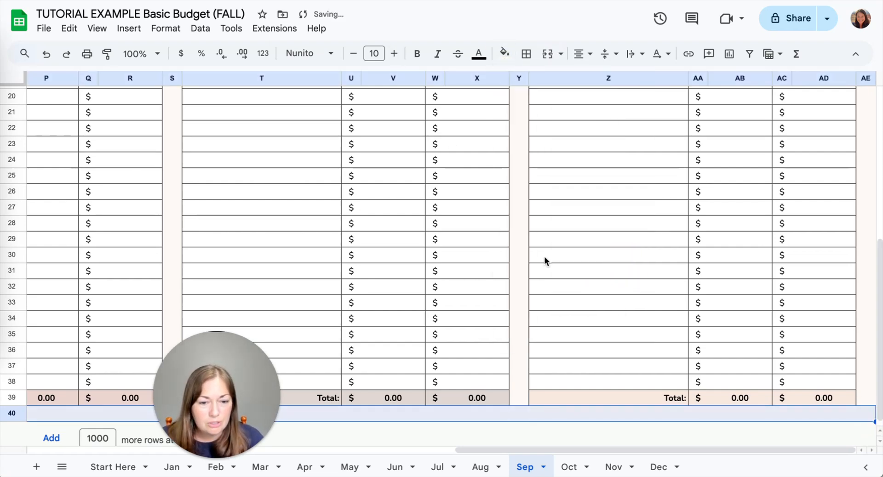
# - Look over the September sheet from the title band to the bottom row to check the tinted spacer areas
pyautogui.click(516, 228)
pyautogui.scroll(5, 480, 299)
pyautogui.hscroll(-15, 480, 299)
pyautogui.scroll(2, 480, 299)
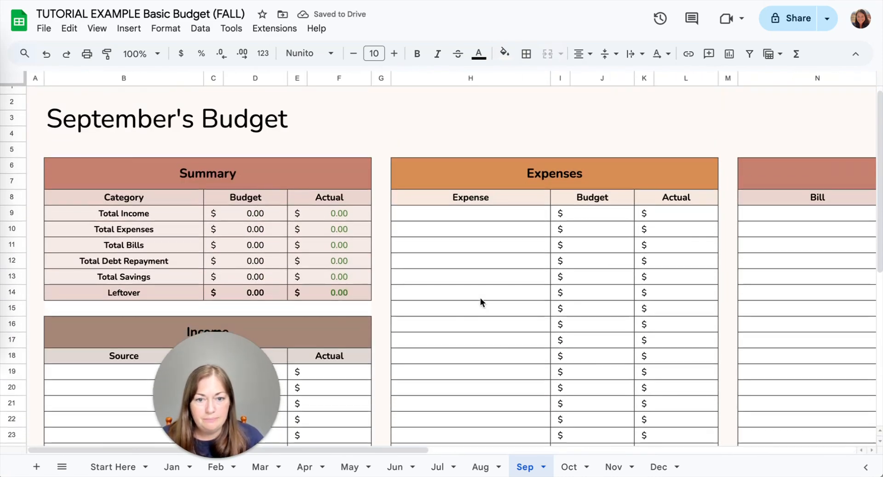
pyautogui.scroll(-3, 480, 300)
pyautogui.scroll(-4, 480, 301)
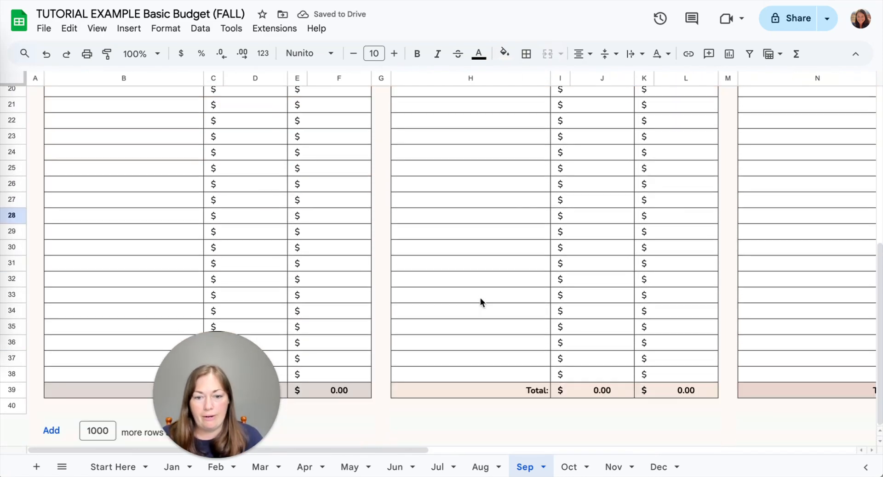
pyautogui.scroll(4, 263, 195)
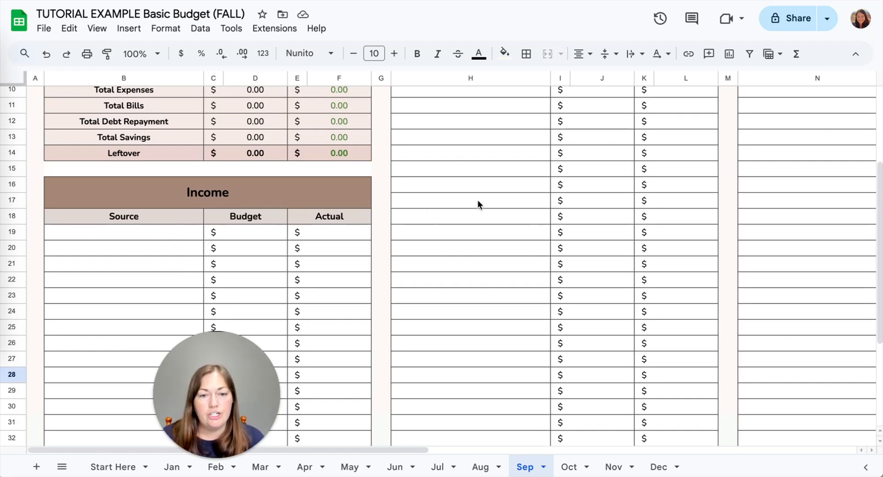
pyautogui.scroll(3, 478, 200)
# - Try filling the Expenses entry cells H9:L38 with custom color fdf9f4, accepting the protected-edit warning and silencing it for 5 minutes
pyautogui.click(459, 221)
pyautogui.scroll(-6, 529, 287)
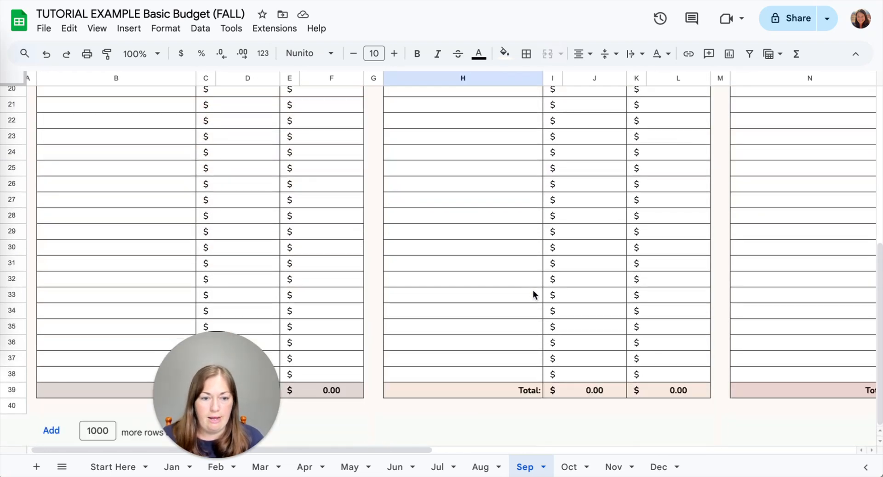
pyautogui.keyDown('shift'); pyautogui.click(672, 374); pyautogui.keyUp('shift')
pyautogui.scroll(6, 670, 366)
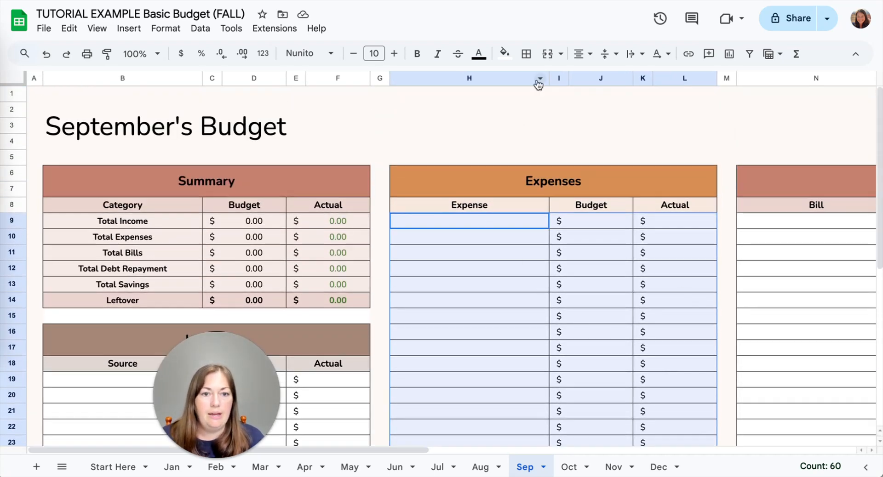
pyautogui.click(505, 54)
pyautogui.click(620, 271)
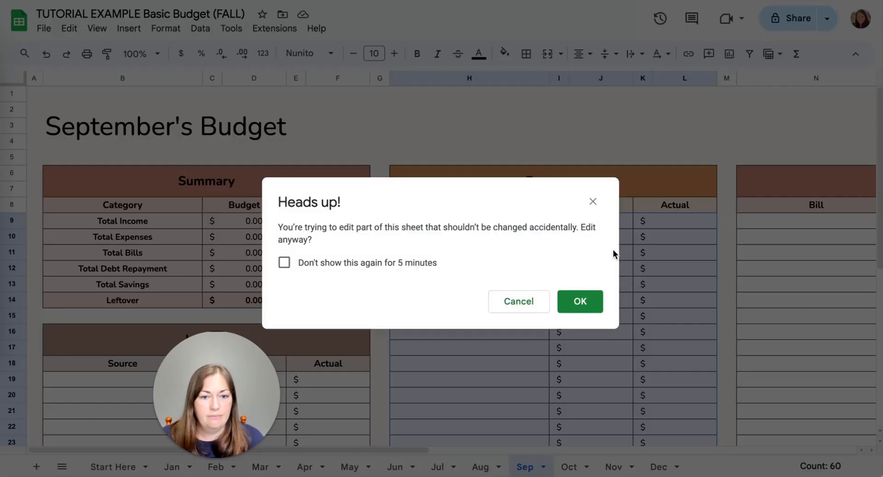
pyautogui.click(366, 263)
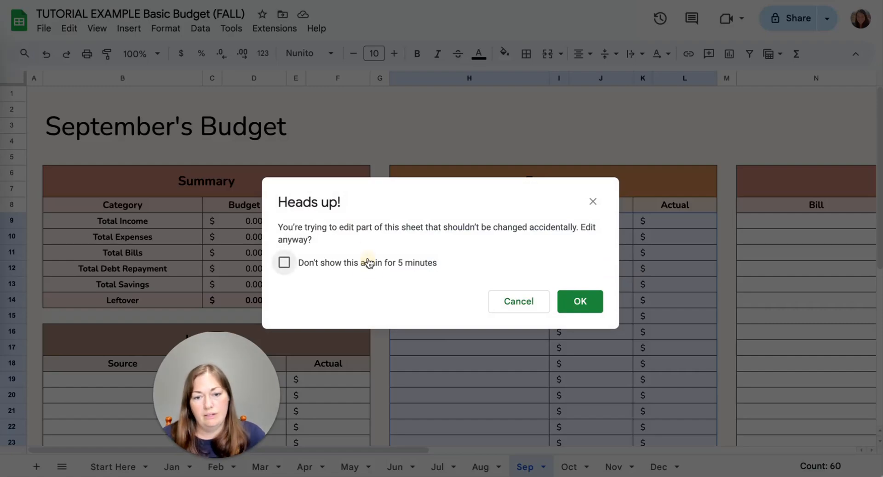
pyautogui.click(578, 308)
# - Compare the tinted Expenses table with the white Bills table, and undo the Expenses entry cell fill
pyautogui.click(469, 123)
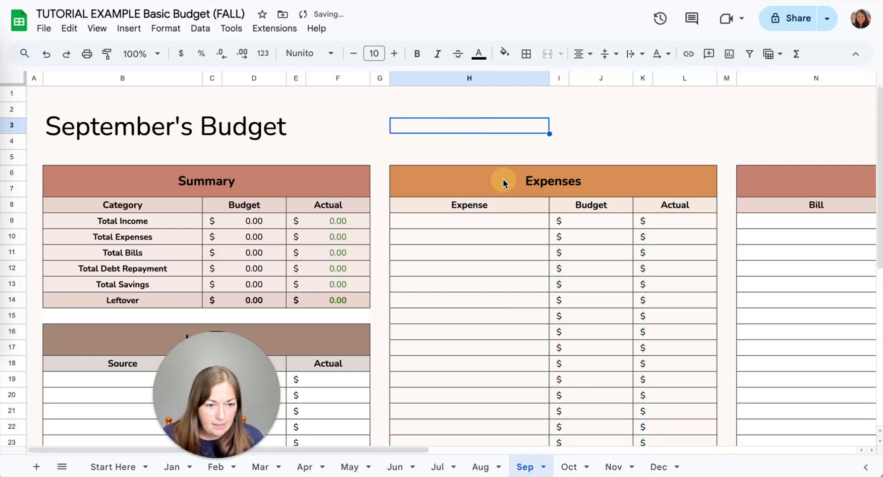
pyautogui.scroll(-3, 537, 311)
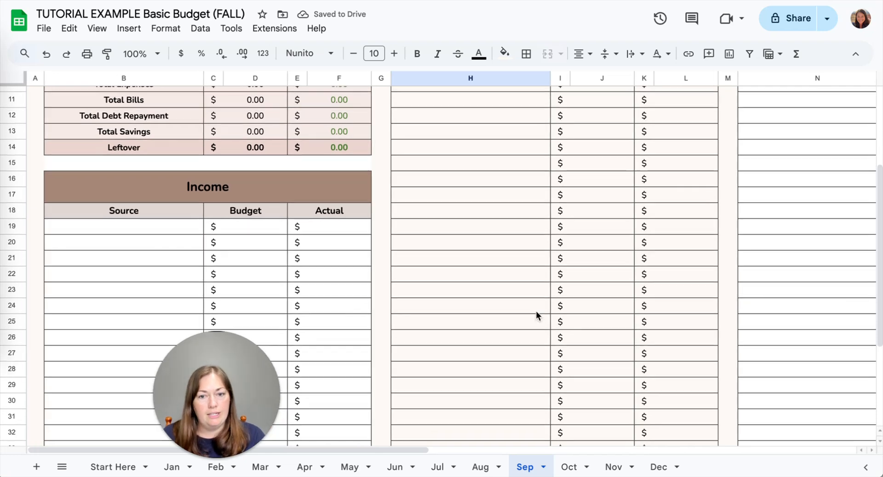
pyautogui.scroll(4, 536, 311)
pyautogui.hscroll(6, 536, 311)
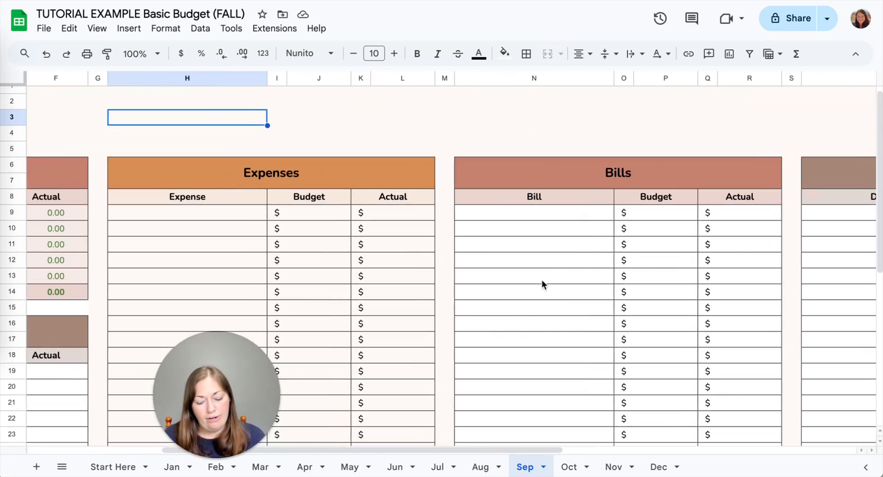
pyautogui.hotkey('ctrl', 'z')
pyautogui.click(457, 174)
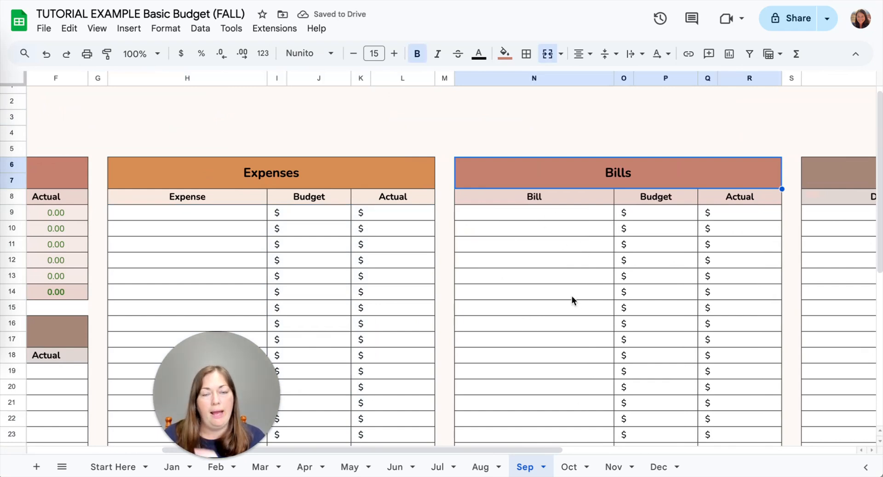
# - Fill the blank spacer row between the Summary and Income tables, B15:F15, with the saved custom color fdf9f4
pyautogui.hscroll(-6, 573, 298)
pyautogui.scroll(-4, 360, 267)
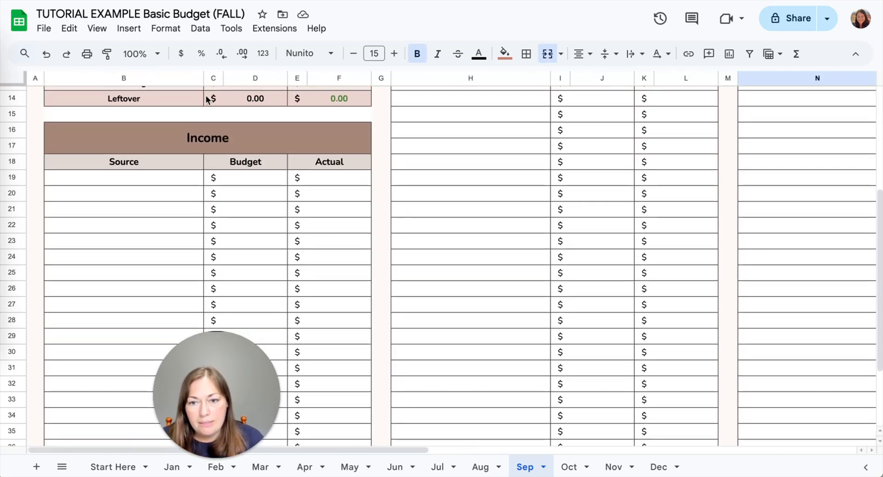
pyautogui.click(55, 113)
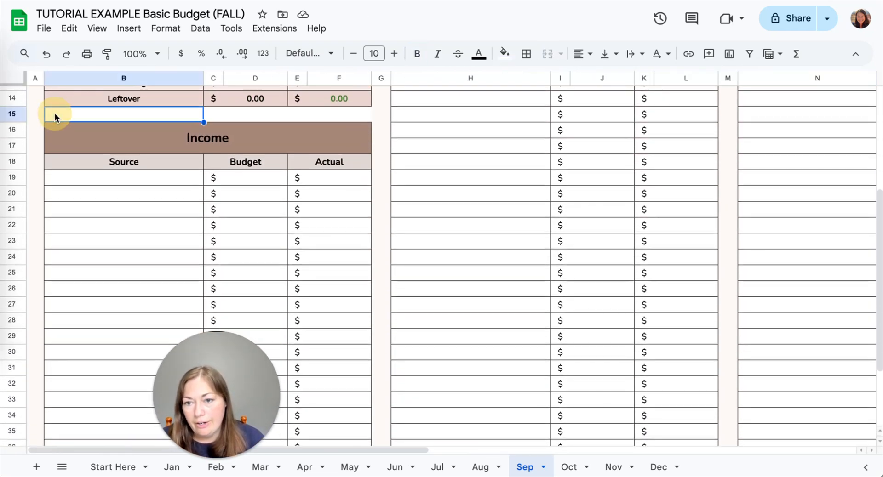
pyautogui.keyDown('shift'); pyautogui.click(360, 118); pyautogui.keyUp('shift')
pyautogui.click(505, 53)
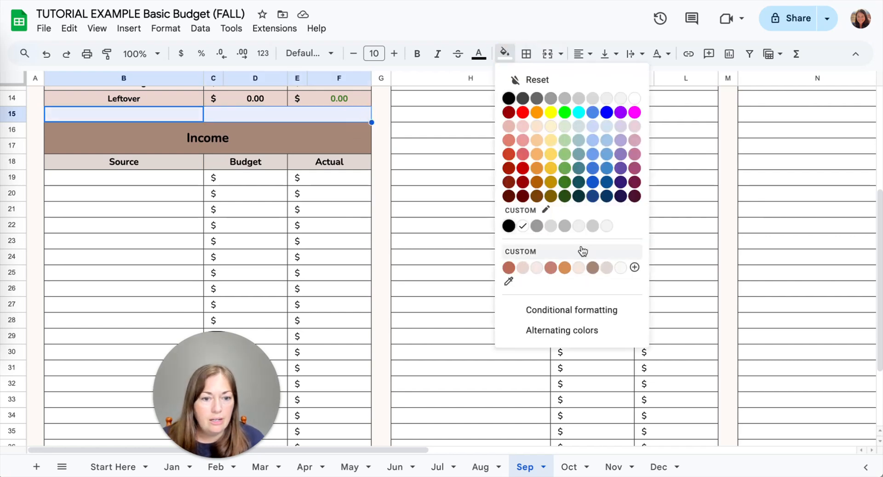
pyautogui.click(620, 268)
pyautogui.click(380, 169)
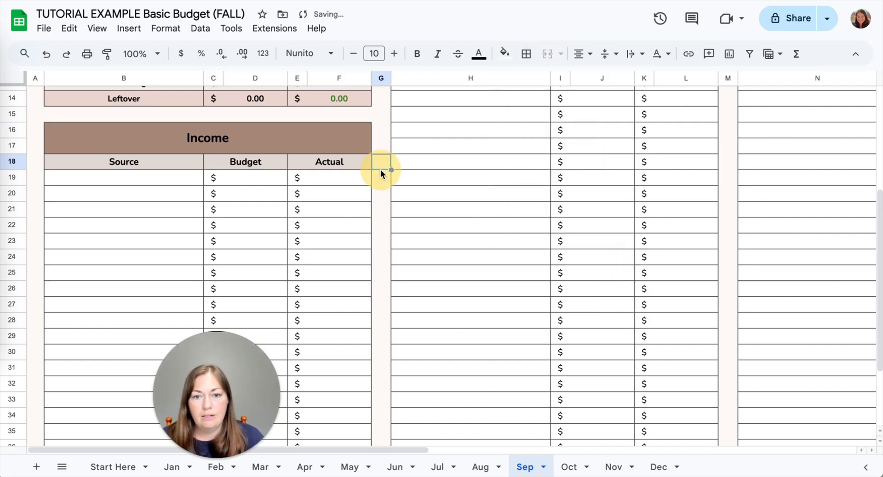
# - Check the finished fall tinting across the Debt Repayment and Savings tables and down to the totals row
pyautogui.scroll(5, 380, 236)
pyautogui.hscroll(6, 380, 236)
pyautogui.hscroll(3, 380, 235)
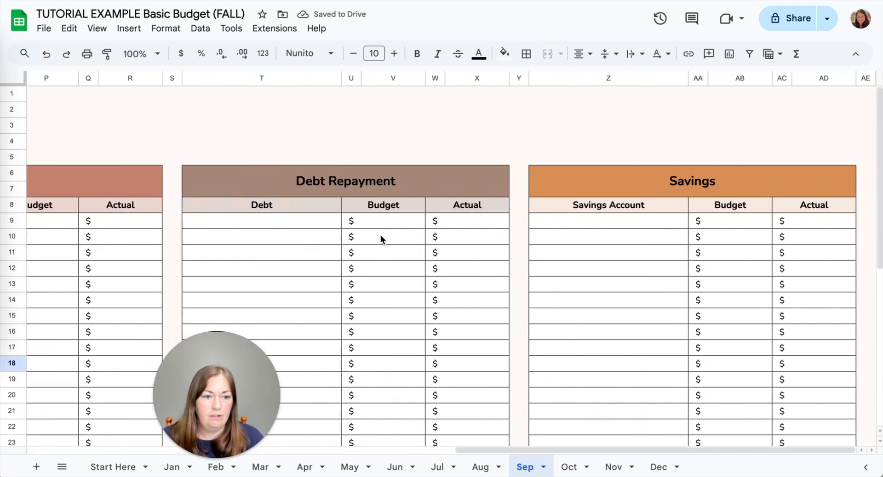
pyautogui.scroll(-6, 380, 235)
pyautogui.hscroll(-10, 380, 236)
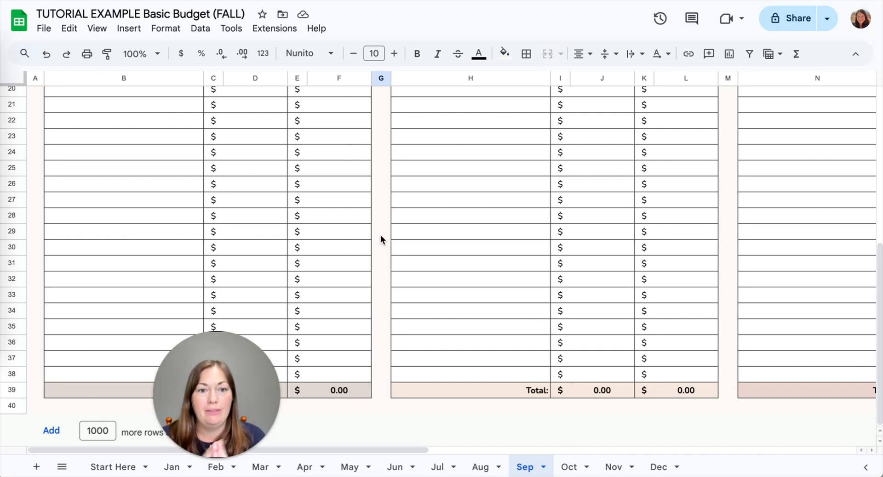
pyautogui.scroll(6, 380, 235)
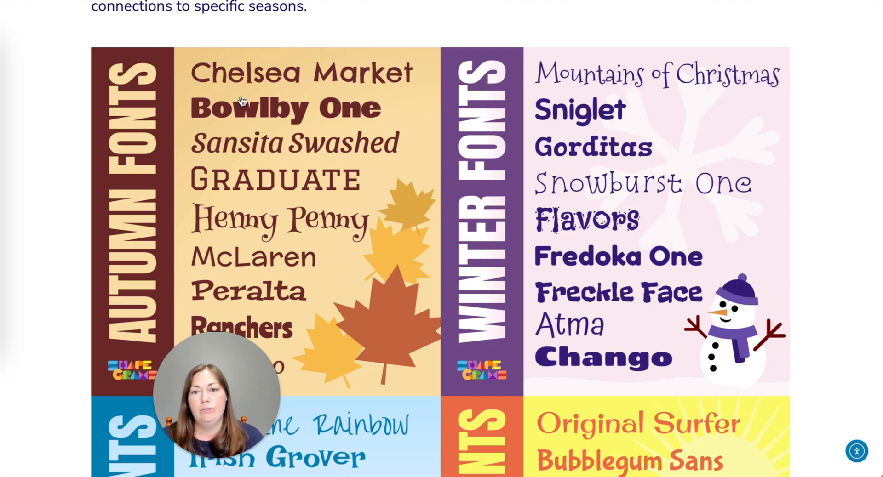
# - Switch to the Fun Fonts for Every Season web page and review its list of autumn fonts
pyautogui.scroll(15, 250, 58)
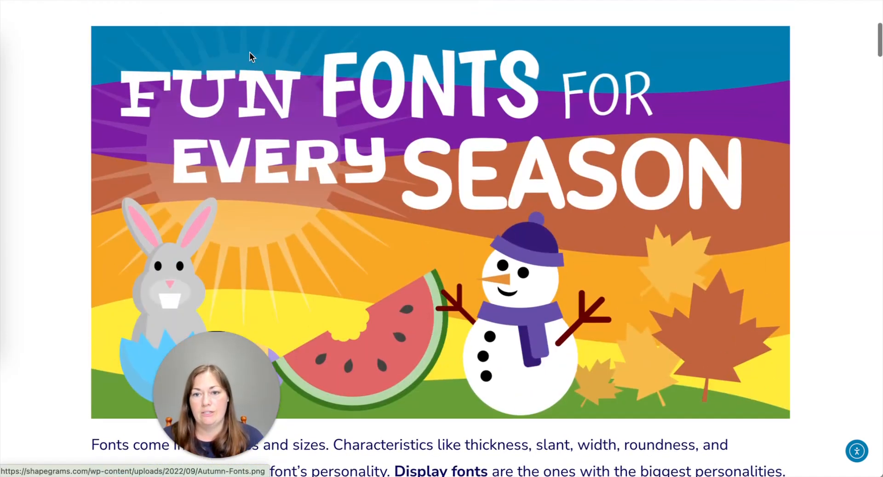
pyautogui.scroll(-12, 332, 233)
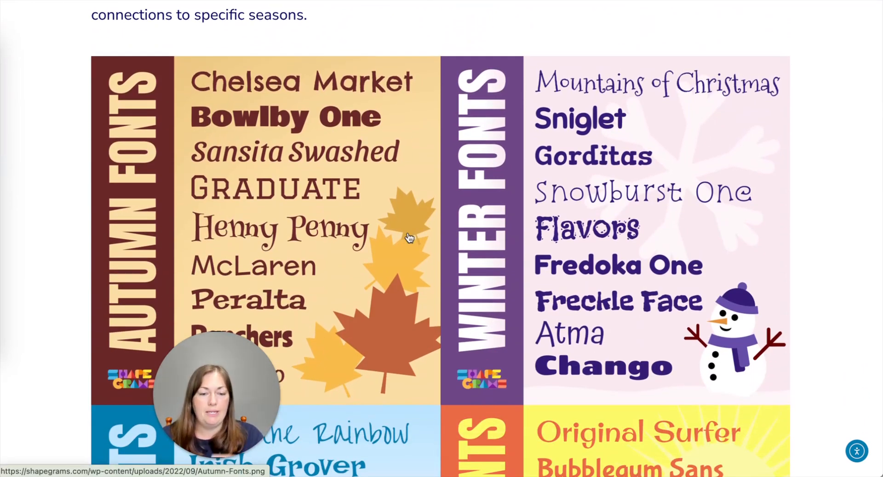
pyautogui.scroll(-3, 409, 238)
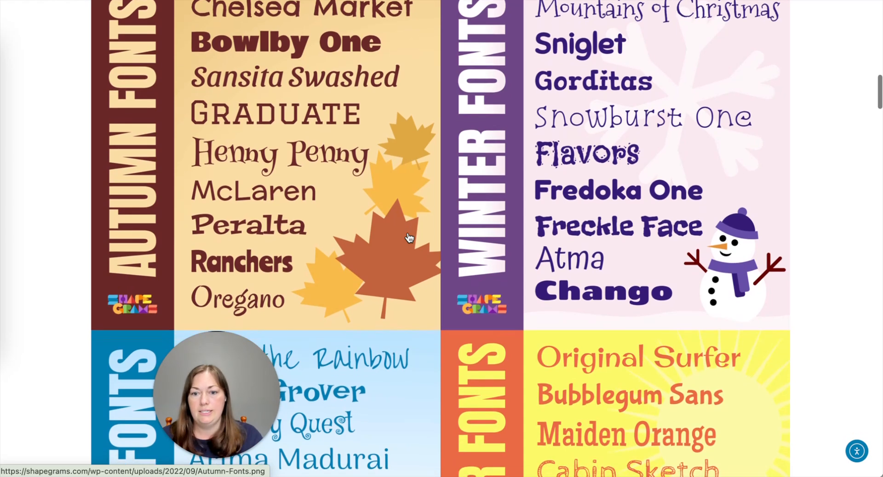
pyautogui.scroll(1, 409, 238)
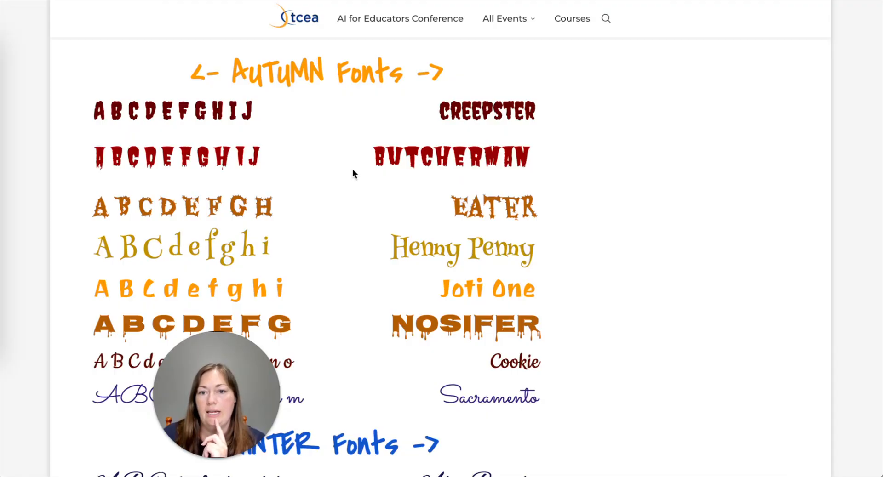
# - Review the autumn fonts in the TCEA TechNotes article Seasonal Fonts for Google Workspace
pyautogui.scroll(20, 352, 169)
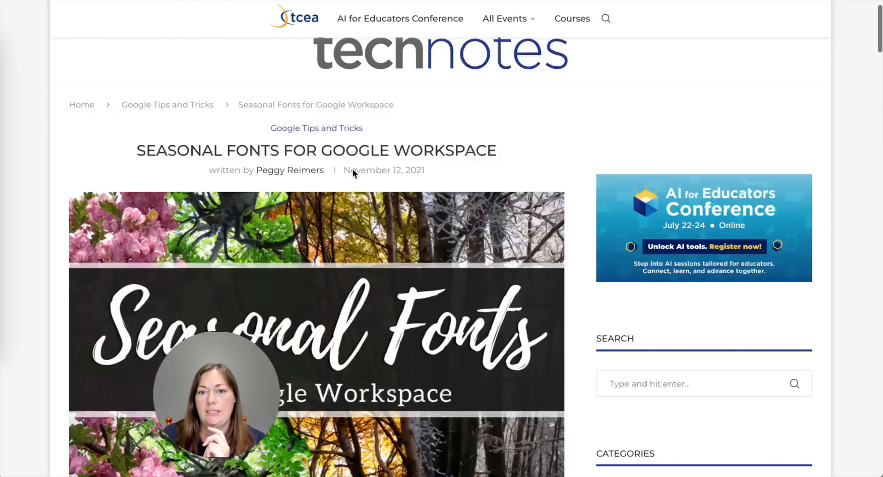
pyautogui.scroll(-1, 352, 169)
pyautogui.scroll(-1, 362, 223)
pyautogui.scroll(-2, 361, 223)
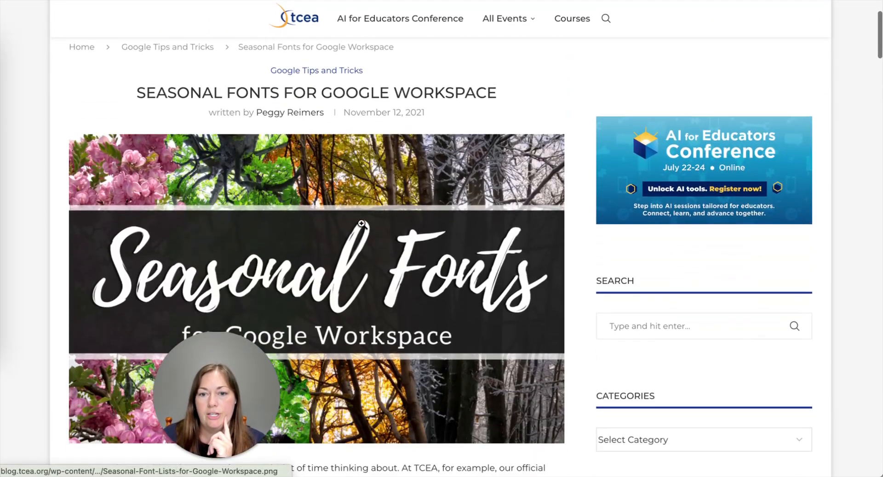
pyautogui.scroll(-4, 355, 167)
pyautogui.scroll(-20, 355, 167)
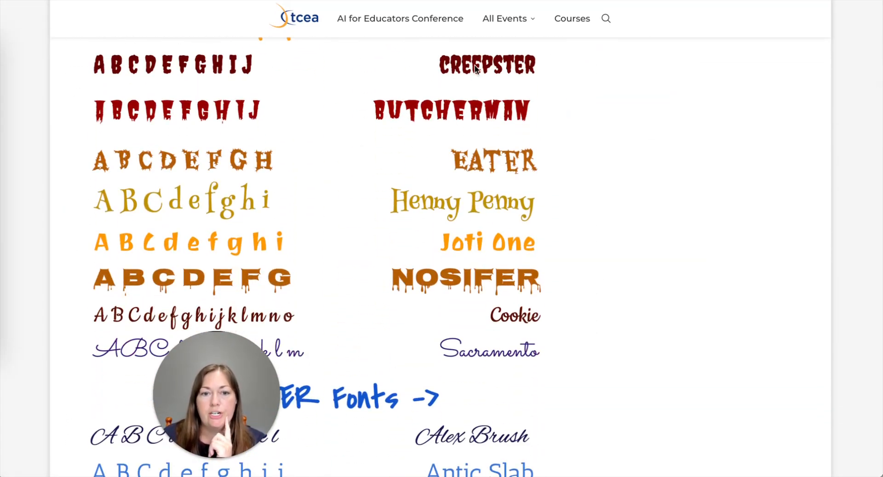
pyautogui.scroll(1, 467, 95)
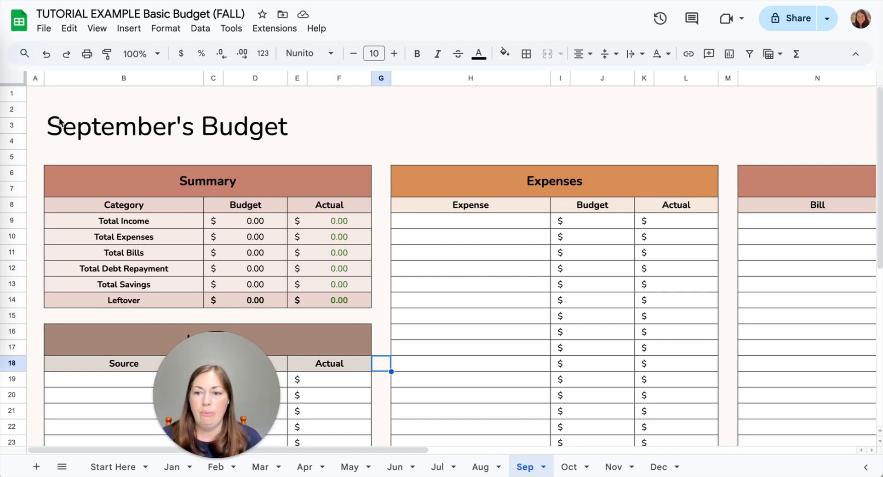
# - Return to the Google Sheets budget, select the entire September sheet and browse the available fonts
pyautogui.click(15, 79)
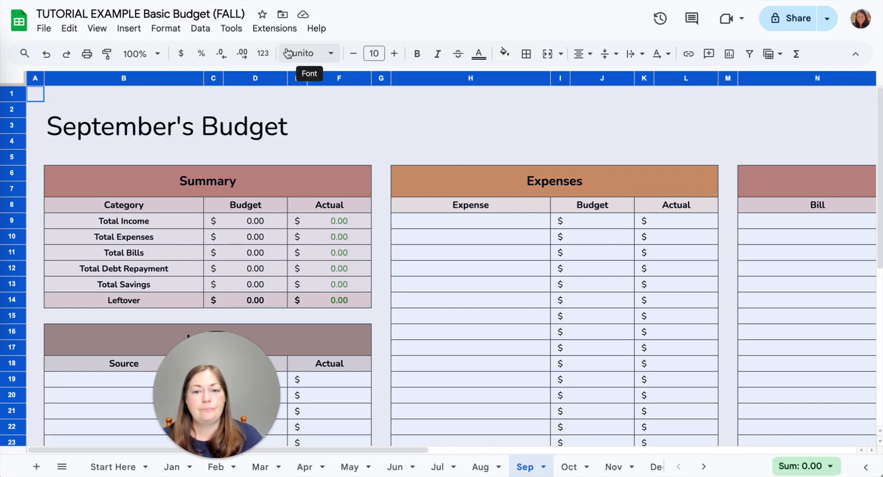
pyautogui.click(306, 54)
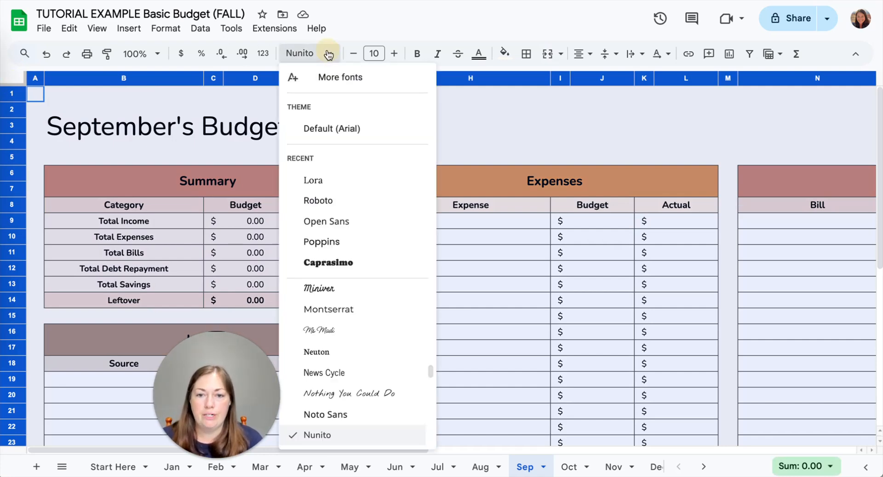
pyautogui.scroll(-8, 359, 361)
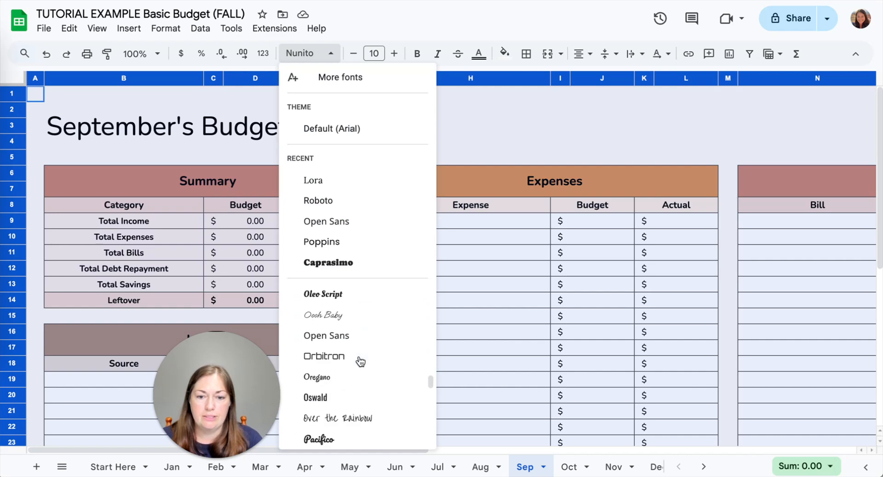
pyautogui.scroll(-10, 360, 362)
pyautogui.scroll(12, 360, 361)
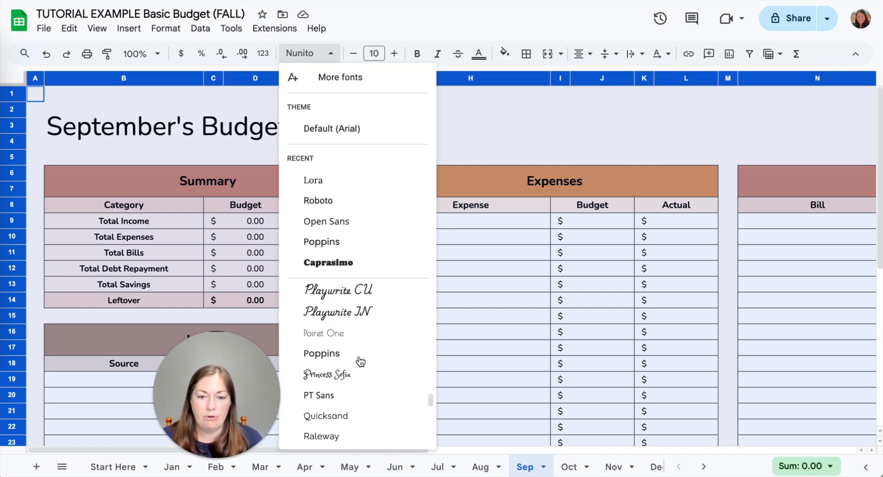
pyautogui.scroll(10, 360, 361)
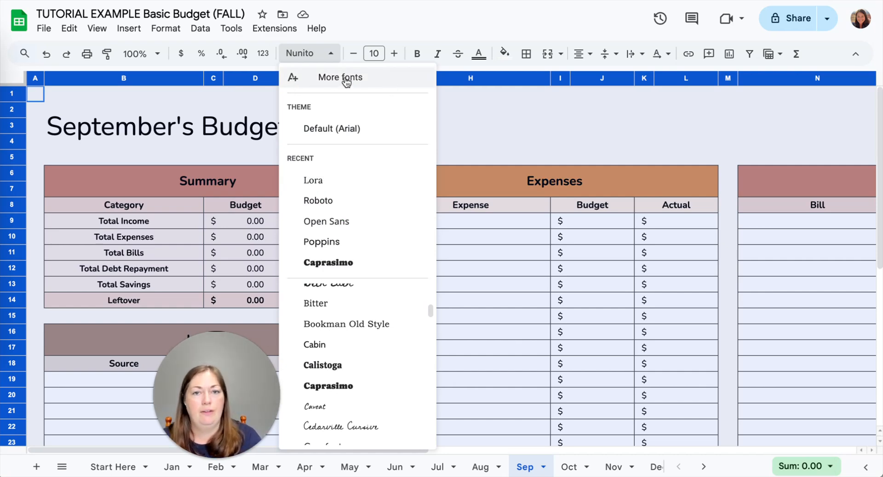
# - Try adding the Lora font from the full font library by searching for "lora"
pyautogui.click(346, 81)
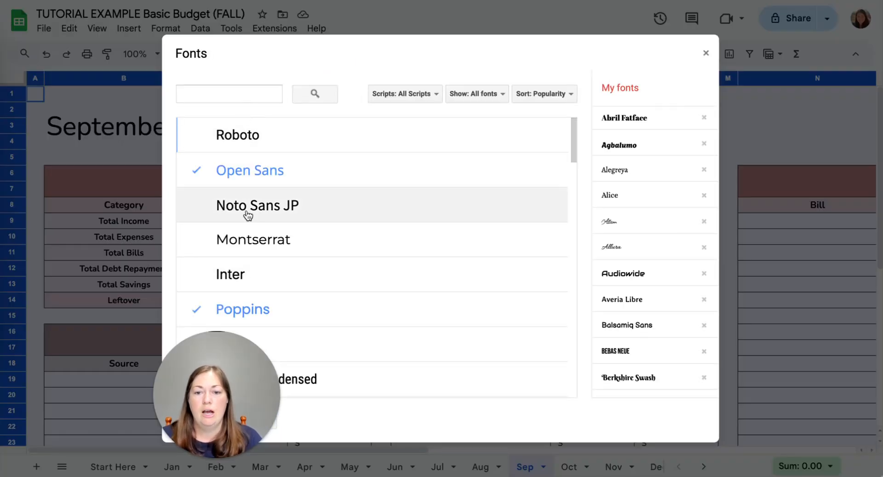
pyautogui.click(212, 93)
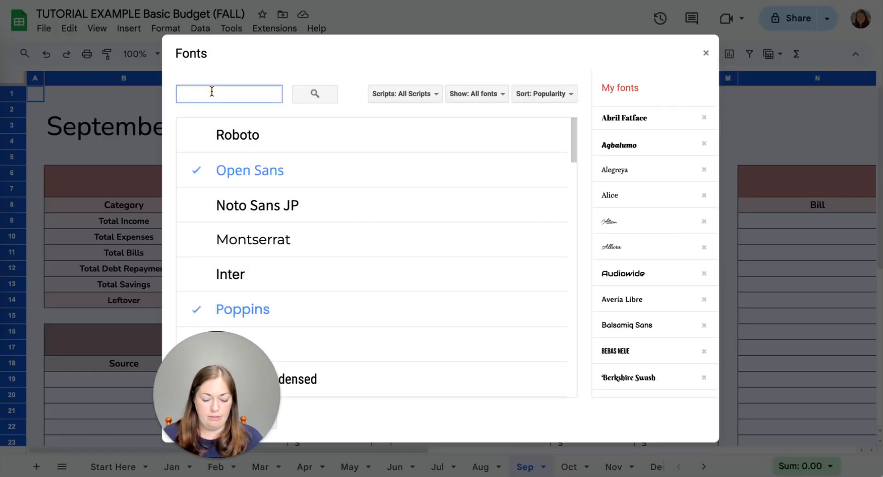
pyautogui.write('lora')
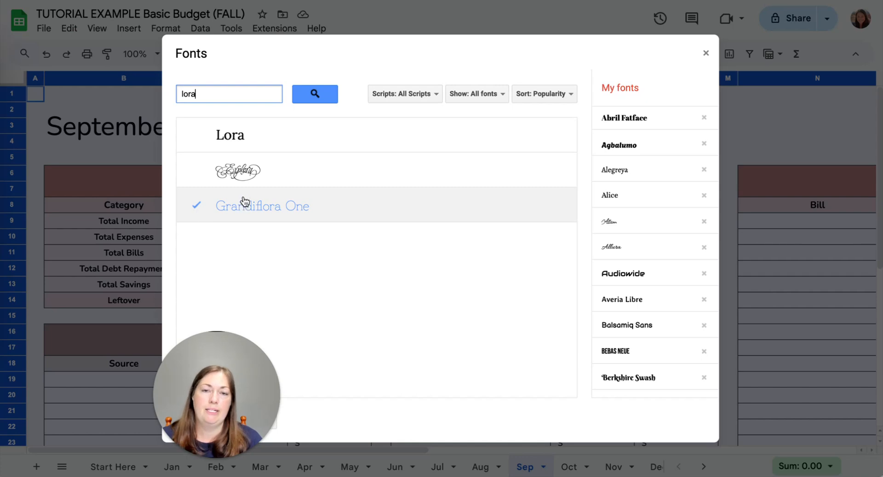
pyautogui.click(195, 144)
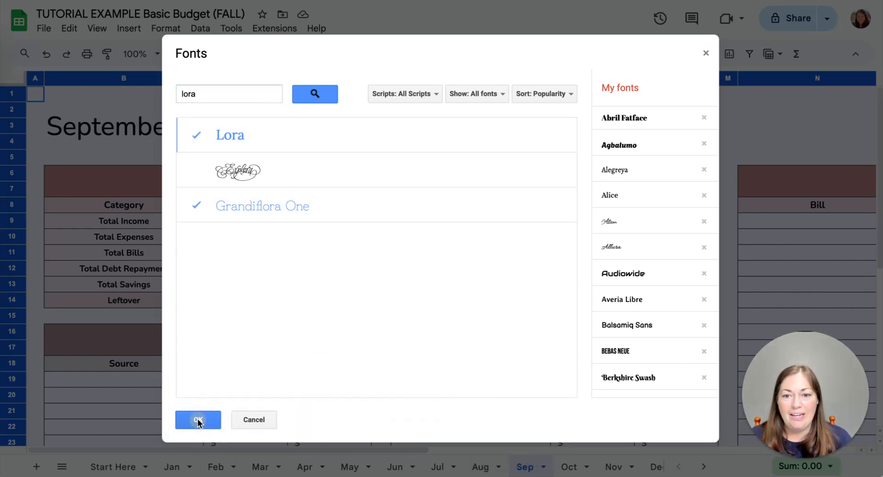
pyautogui.click(244, 422)
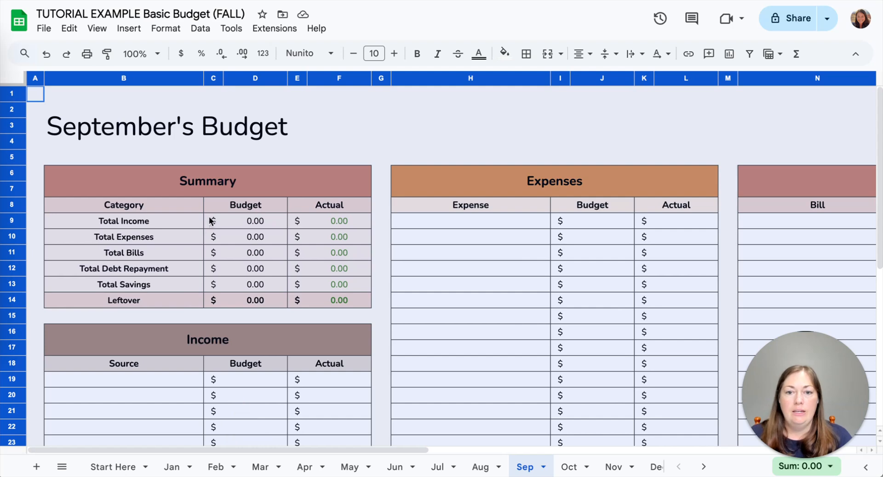
# - Set the font of the entire September sheet to Roboto, looking through the other fonts before keeping it
pyautogui.click(325, 57)
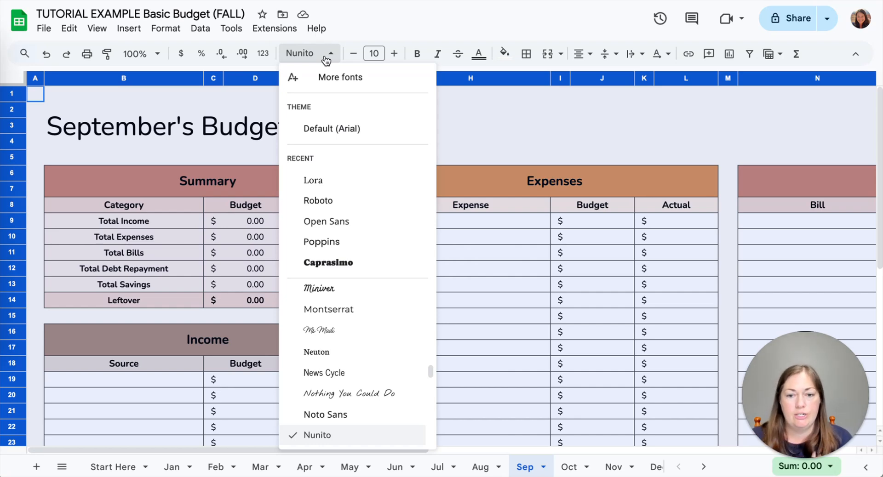
pyautogui.click(319, 201)
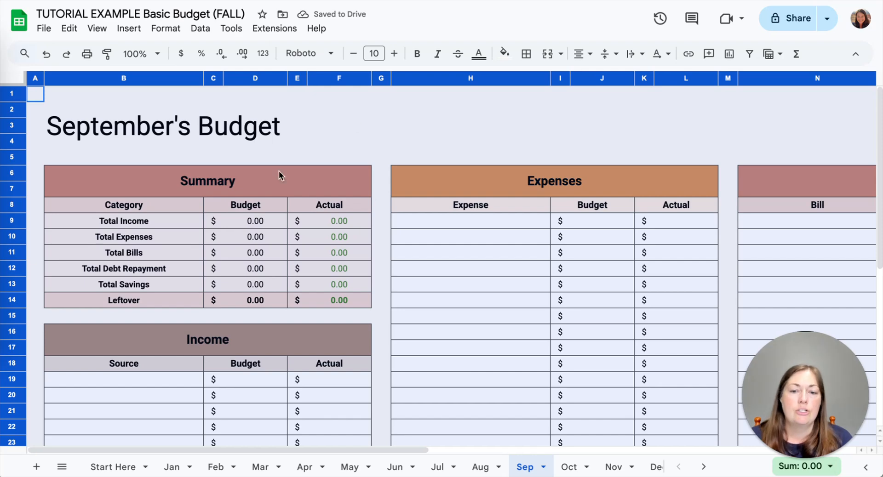
pyautogui.click(322, 54)
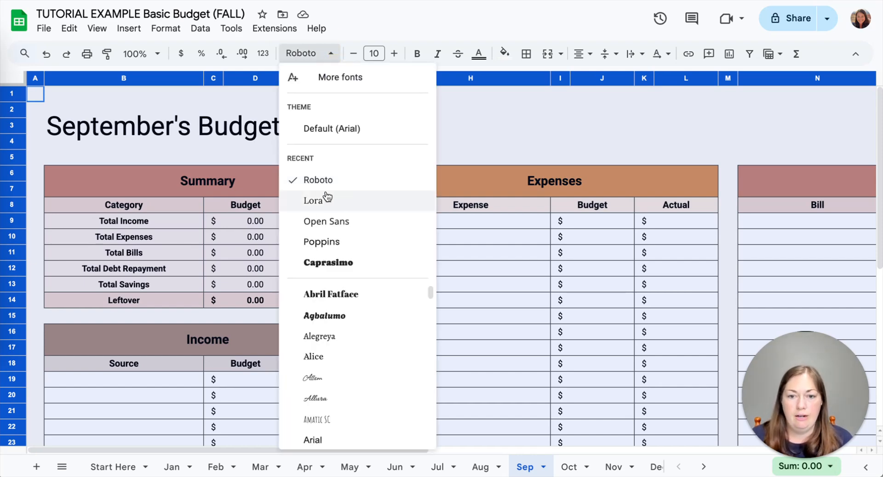
pyautogui.scroll(-10, 325, 335)
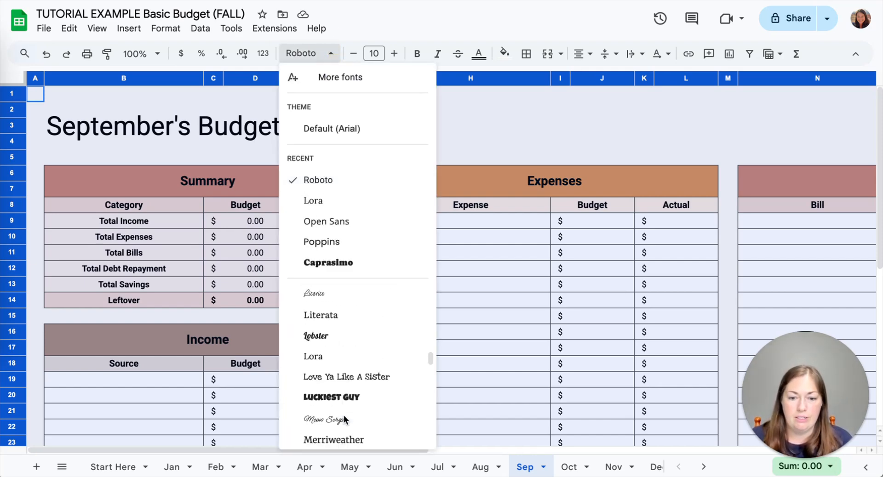
pyautogui.scroll(-3, 343, 415)
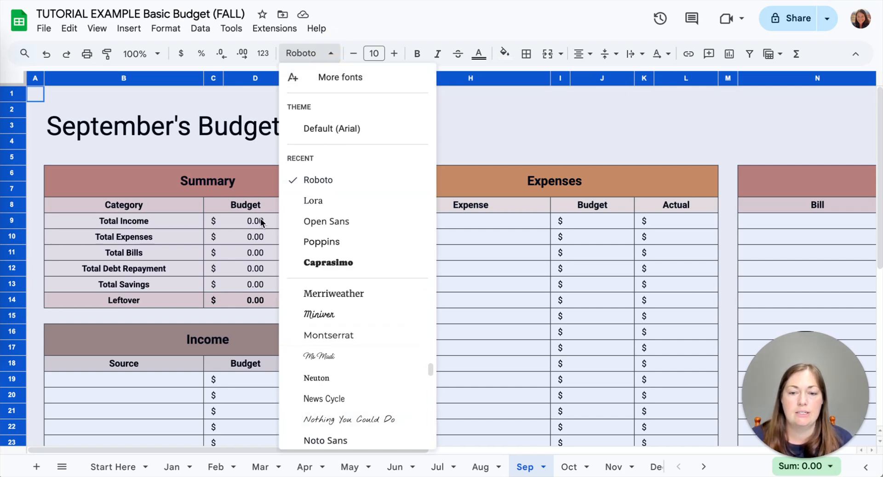
pyautogui.click(315, 182)
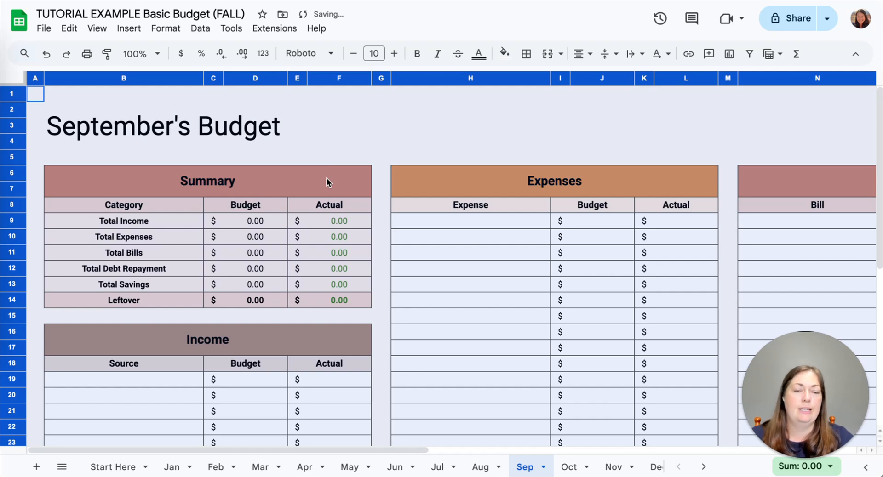
pyautogui.click(225, 141)
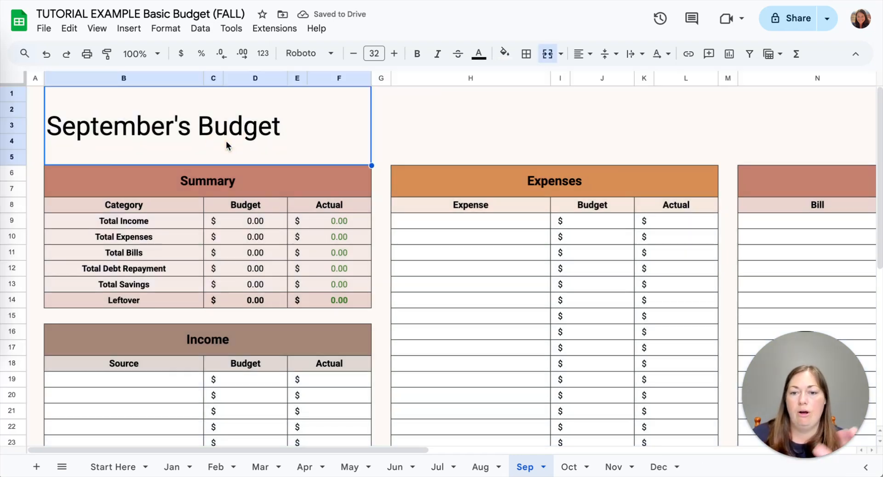
# - Enter the sample expense Rent in the first row of the Expenses table, cell H9
pyautogui.click(473, 225)
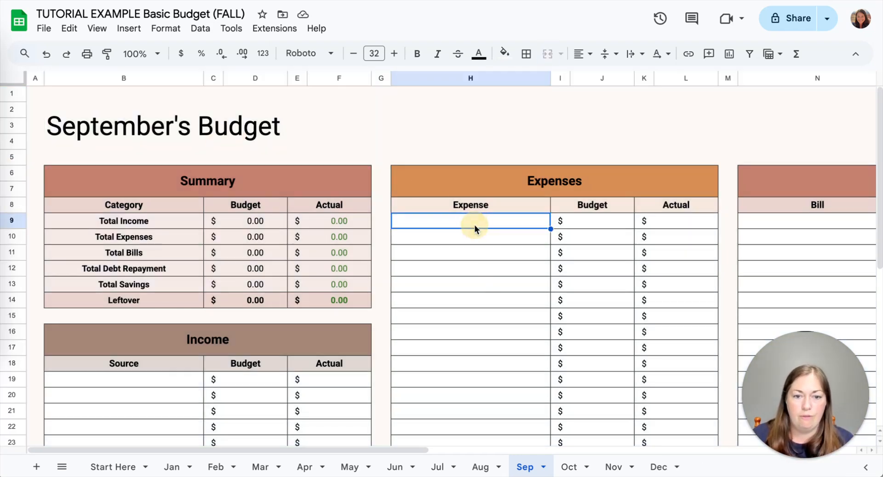
pyautogui.write('Rent')
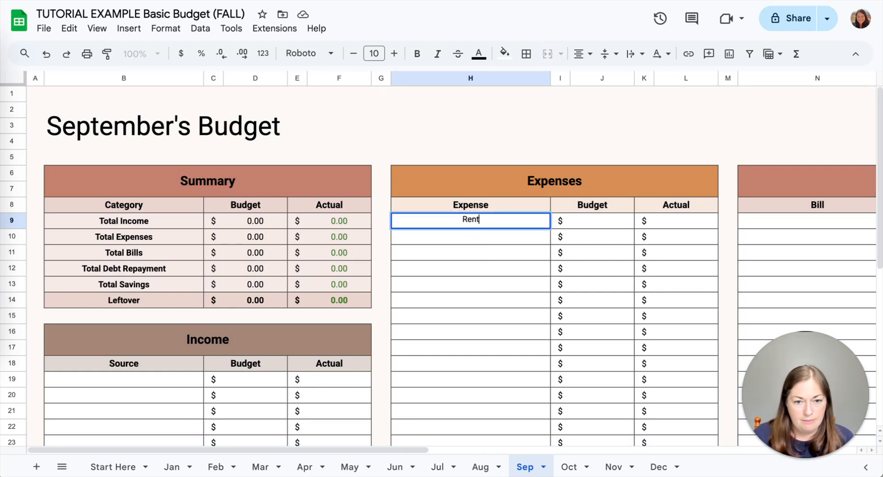
pyautogui.press('Return')
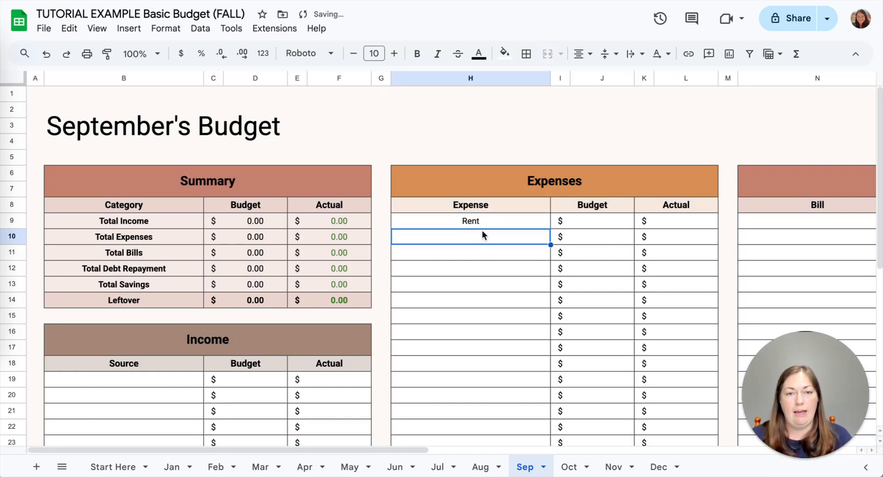
# - Set the font of the "September's Budget" title to Lora
pyautogui.click(210, 141)
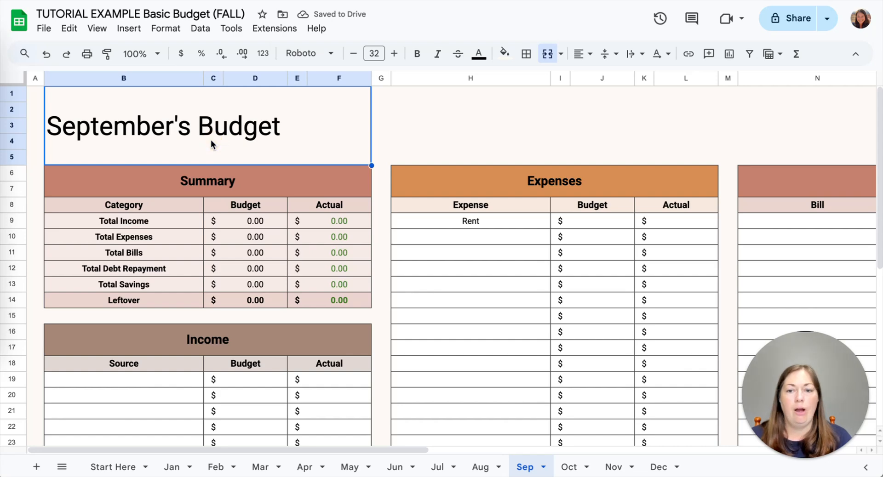
pyautogui.click(225, 185)
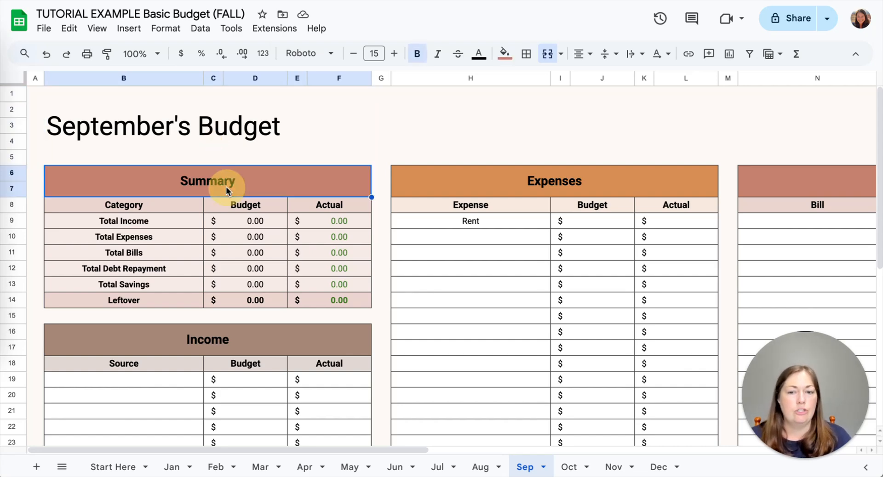
pyautogui.click(506, 186)
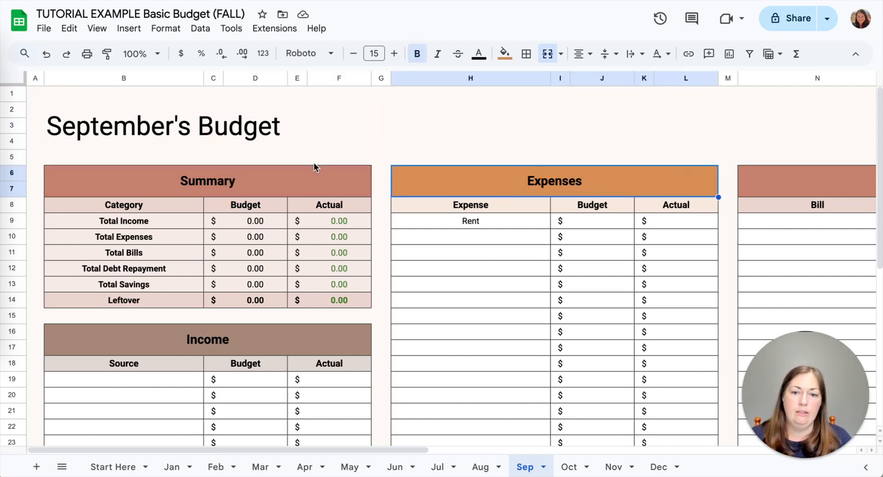
pyautogui.click(255, 141)
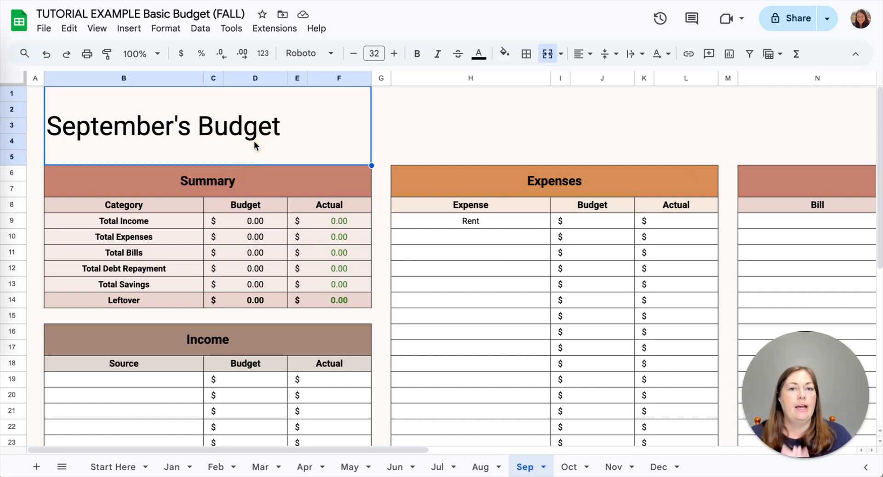
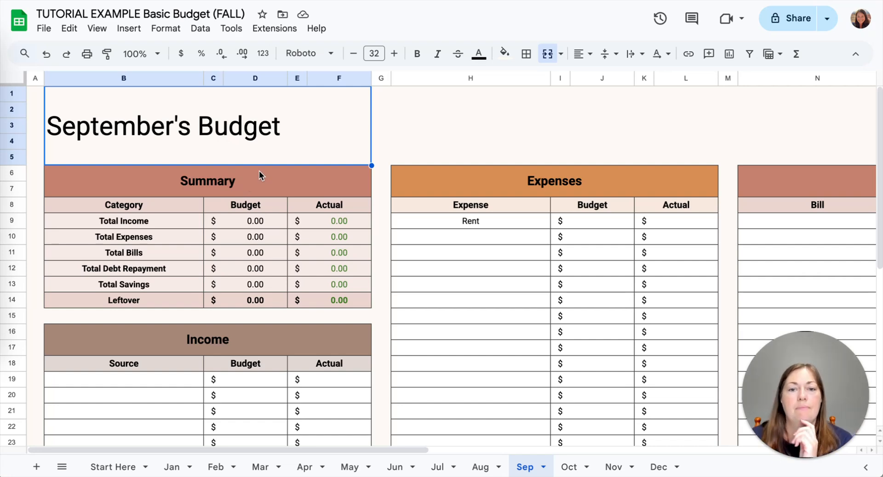
pyautogui.click(323, 56)
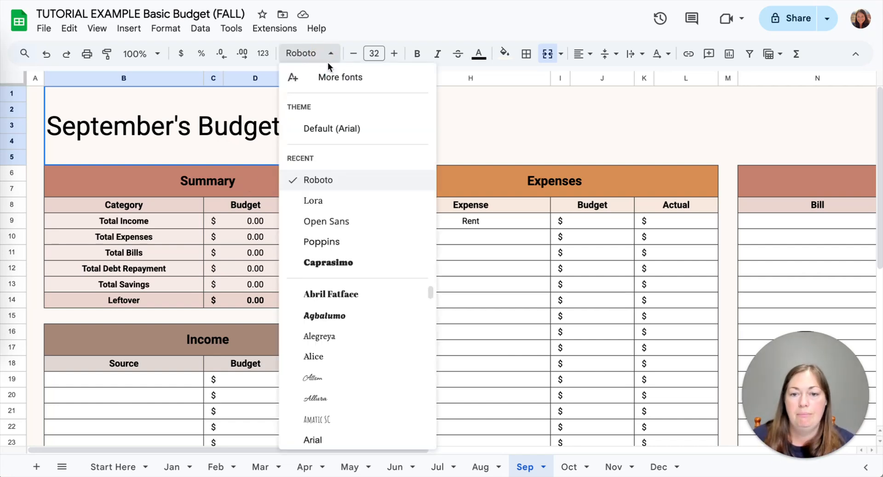
pyautogui.click(320, 206)
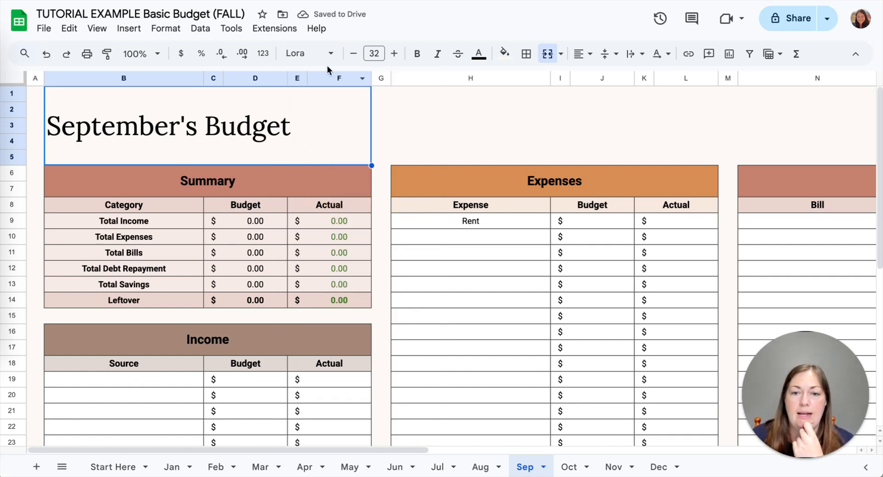
# - Set the font of the Summary, Income, Expenses, Bills, Debt Repayment and Savings table headers to Lora
pyautogui.click(307, 185)
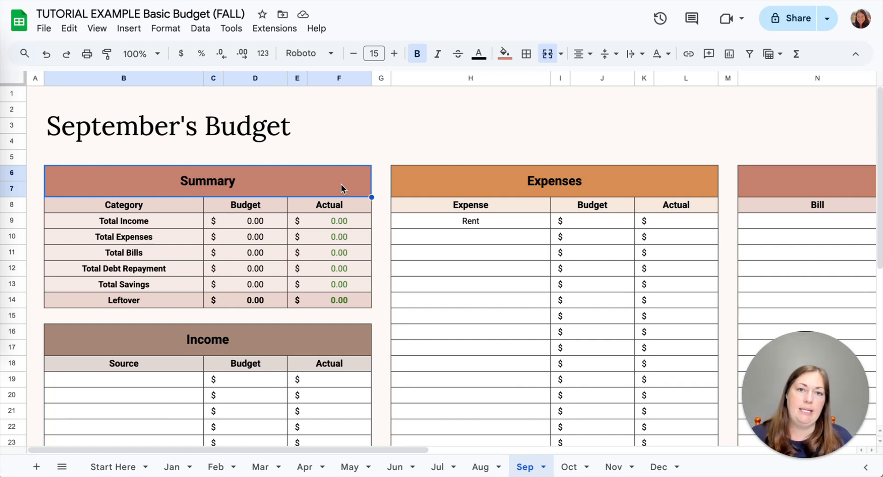
pyautogui.click(464, 190)
pyautogui.hscroll(5, 620, 185)
pyautogui.click(620, 185)
pyautogui.hscroll(5, 620, 186)
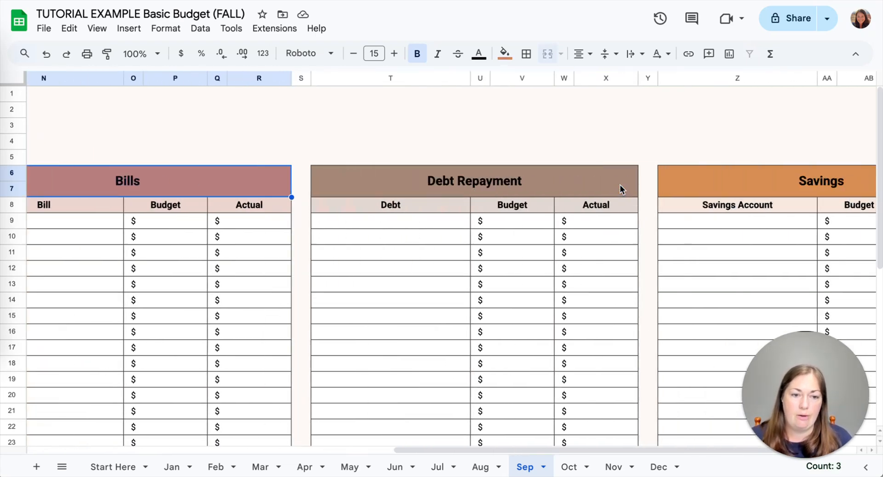
pyautogui.keyDown('ctrl'); pyautogui.click(619, 186); pyautogui.keyUp('ctrl')
pyautogui.keyDown('ctrl'); pyautogui.click(745, 178); pyautogui.keyUp('ctrl')
pyautogui.hscroll(3, 750, 180)
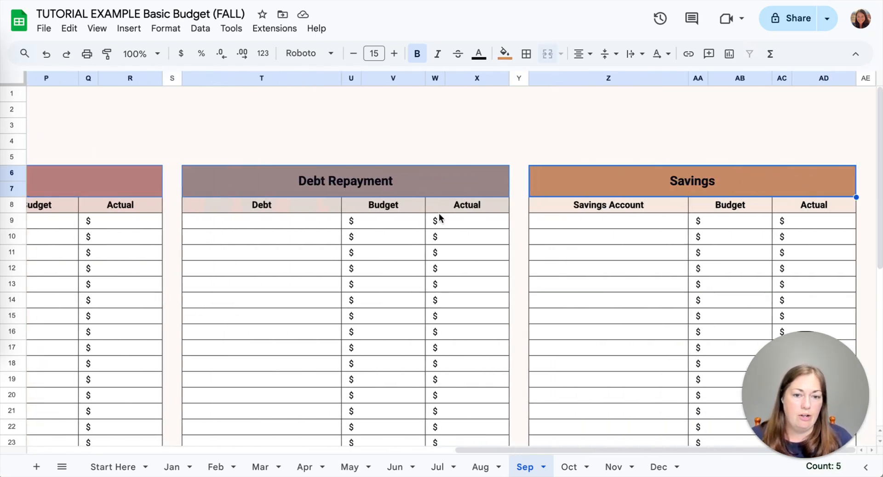
pyautogui.hscroll(-10, 439, 213)
pyautogui.keyDown('ctrl'); pyautogui.click(284, 342); pyautogui.keyUp('ctrl')
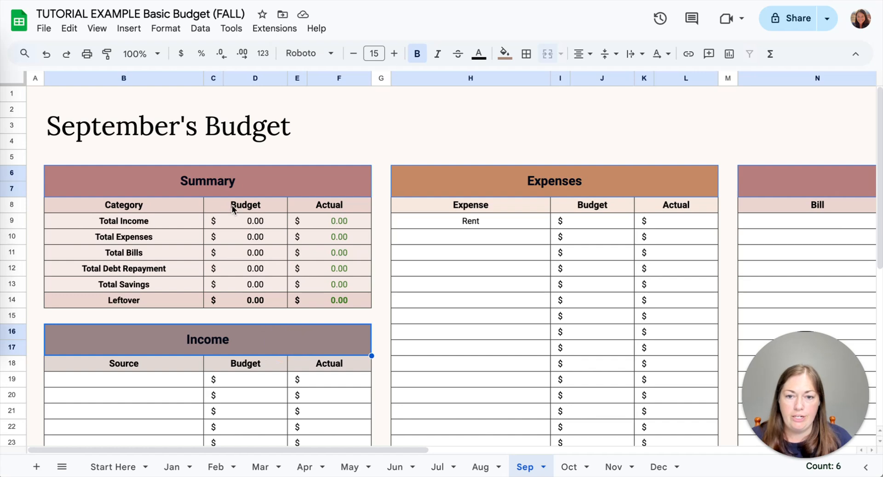
pyautogui.click(327, 54)
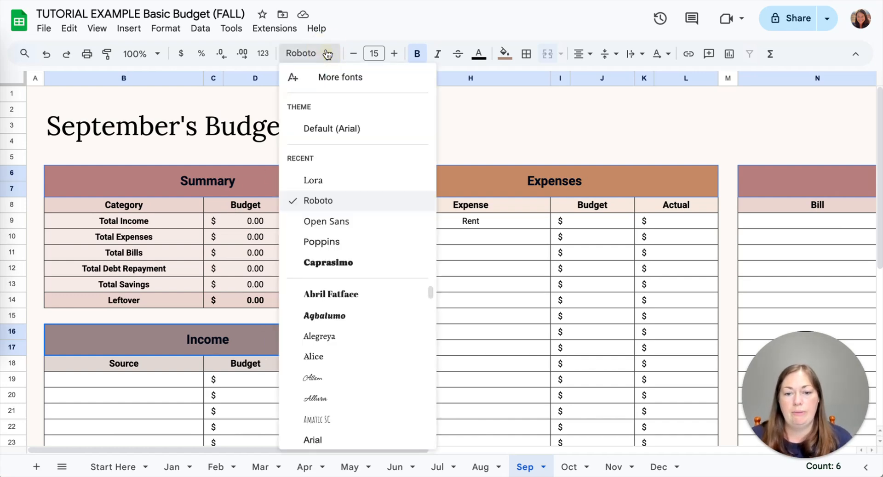
pyautogui.click(327, 181)
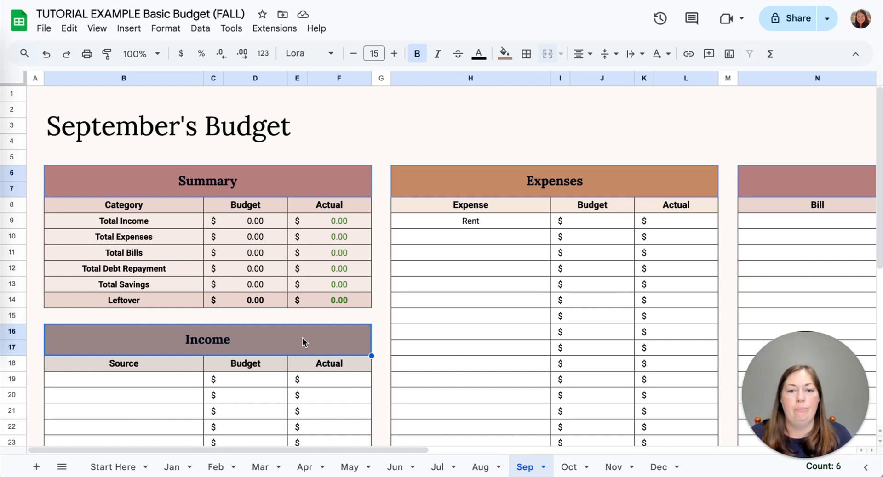
# - Increase the font size of the six selected table headers to 18
pyautogui.click(394, 54)
pyautogui.click(394, 54)
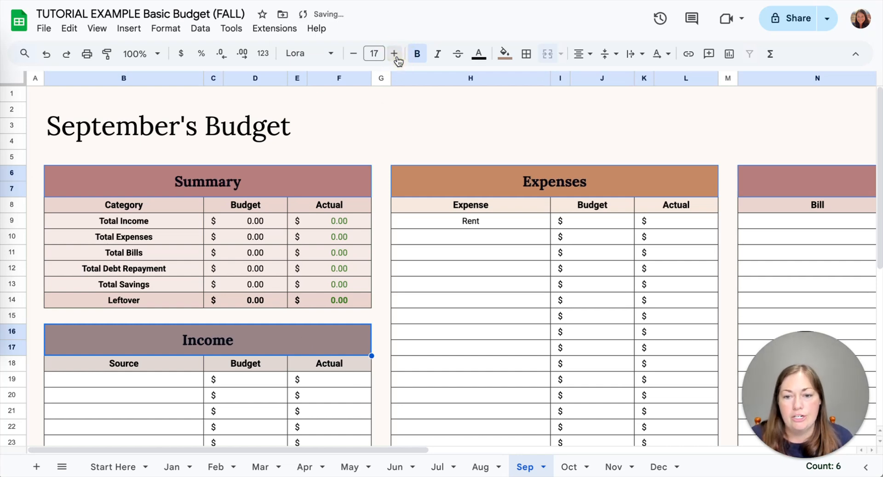
pyautogui.click(394, 54)
pyautogui.click(391, 109)
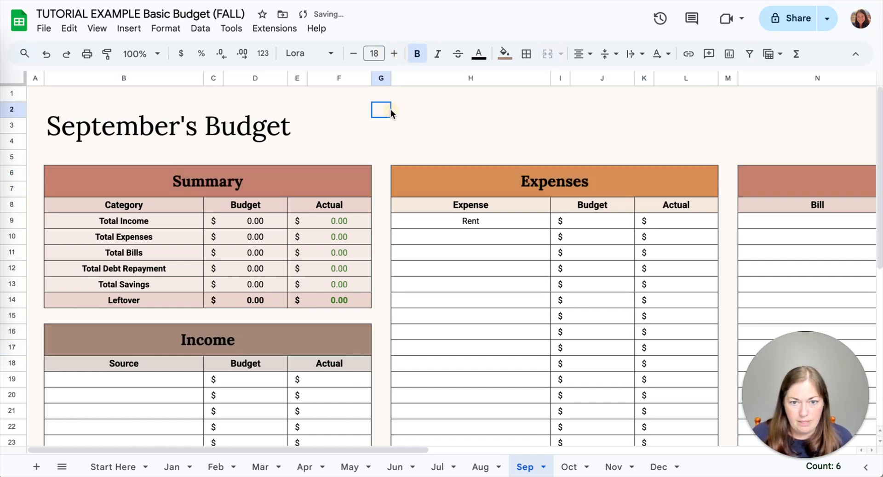
# - Retype the sheet title in capitals as SEPTEMBER'S BUDGET
pyautogui.click(221, 143)
pyautogui.doubleClick(192, 133)
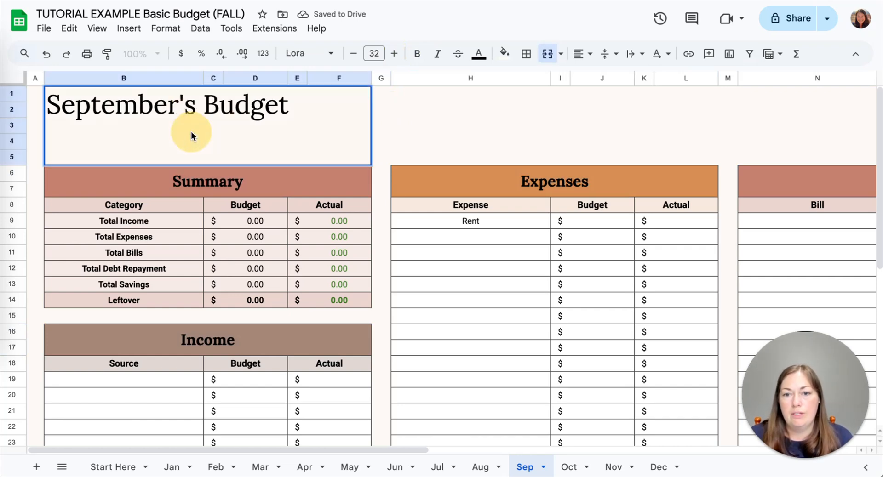
pyautogui.tripleClick(181, 112)
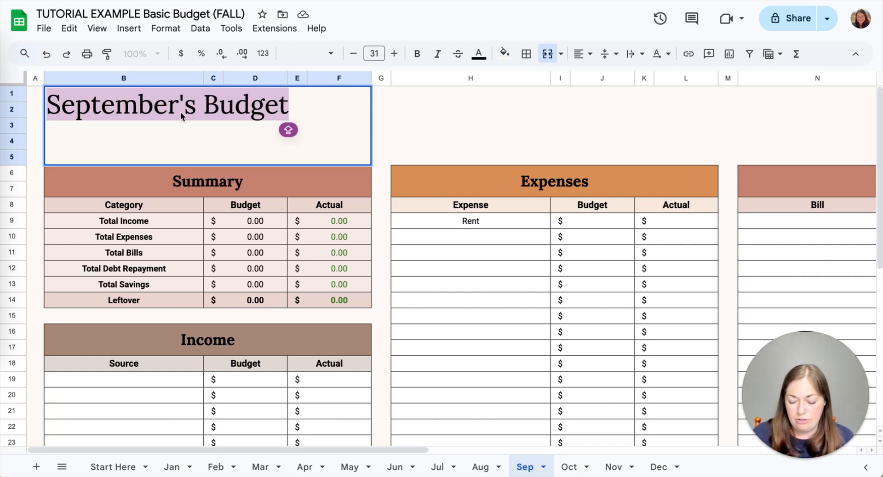
pyautogui.write("SEPTEMBER'S BUDGET")
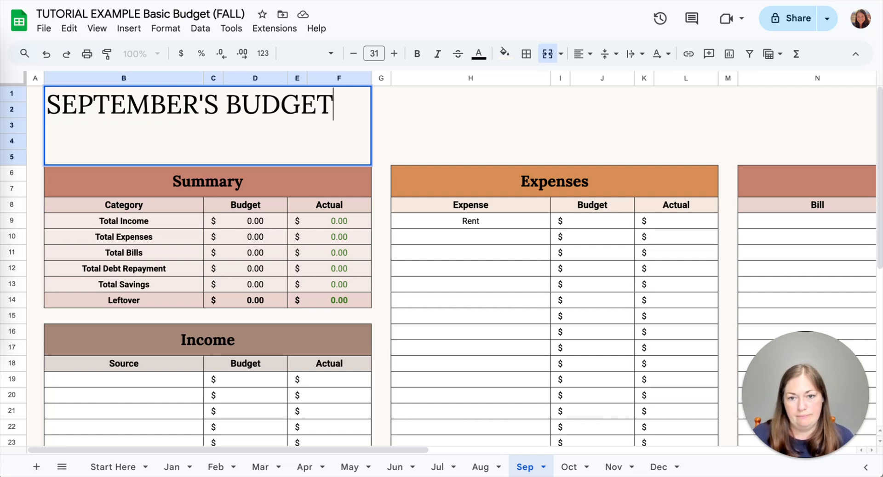
pyautogui.press('Return')
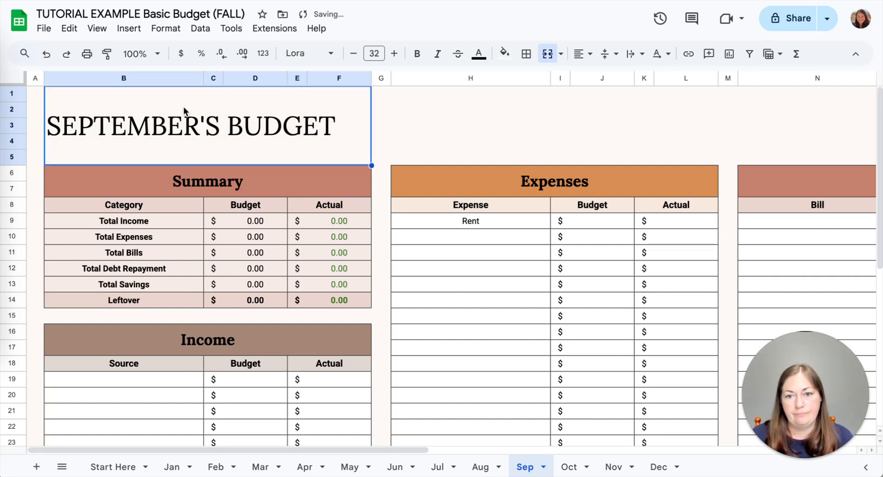
# - Make the SEPTEMBER'S BUDGET title bold and set its font size to 34
pyautogui.click(446, 124)
pyautogui.click(248, 128)
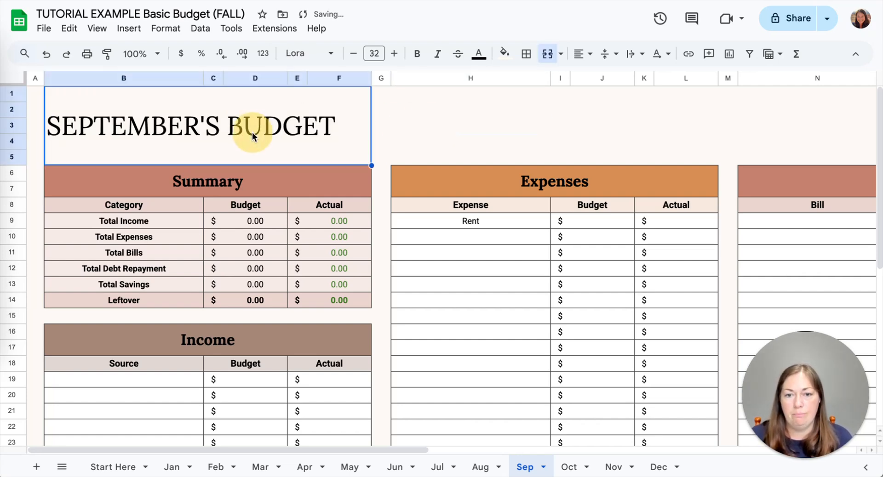
pyautogui.click(418, 54)
pyautogui.click(394, 54)
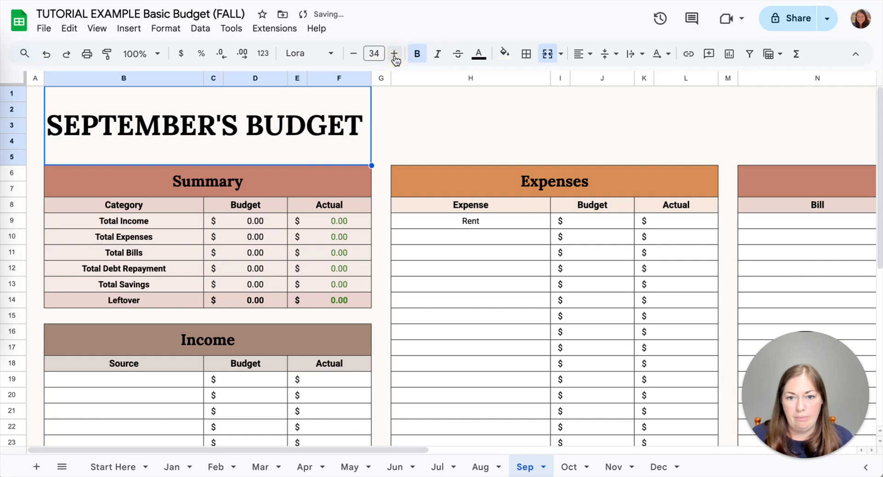
pyautogui.click(423, 93)
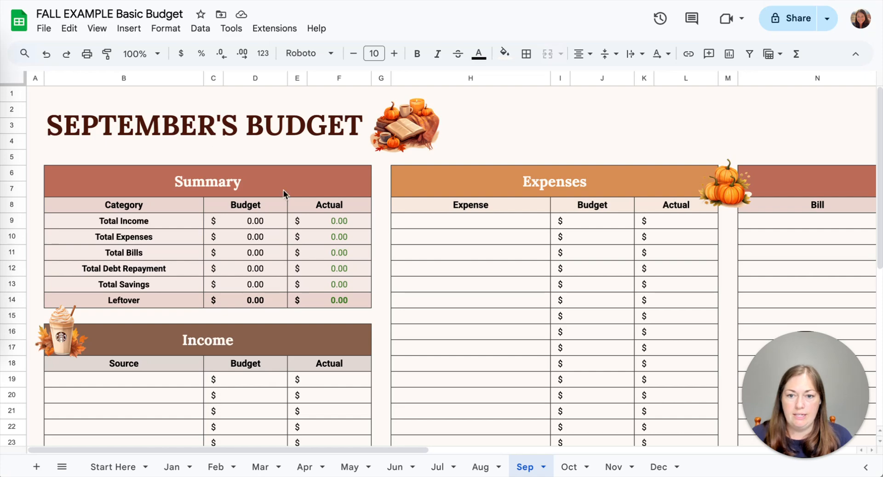
# - Examine the header text colors and styling across the finished FALL EXAMPLE Basic Budget spreadsheet
pyautogui.hscroll(15, 650, 182)
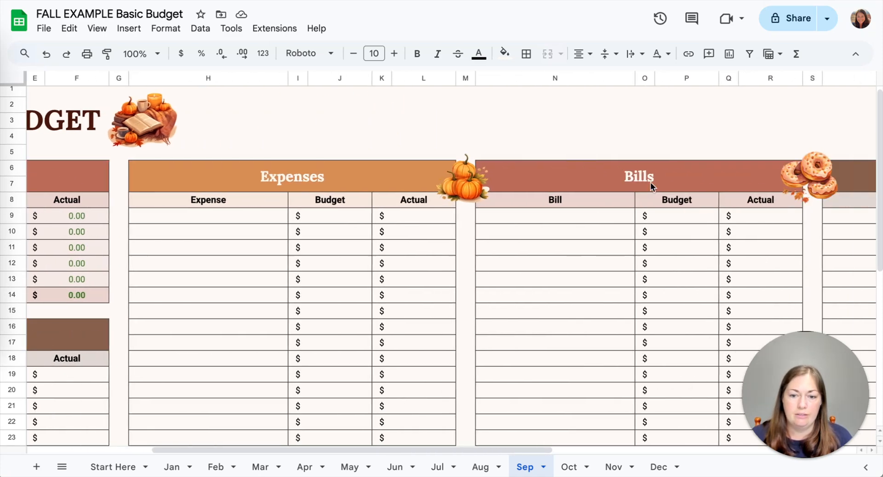
pyautogui.hscroll(-10, 650, 183)
pyautogui.hscroll(-5, 650, 182)
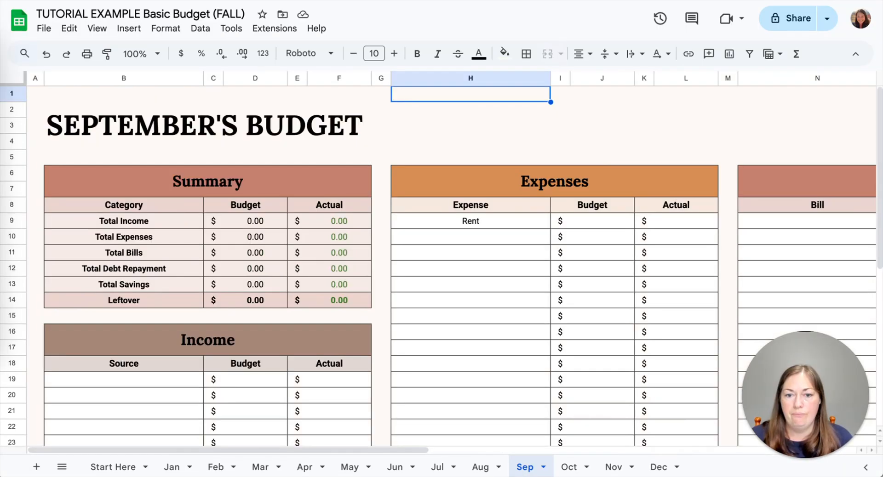
# - Change the text color of the Summary, Expenses, Bills, Debt Repayment, Savings and Income headers to the custom off-white
pyautogui.click(226, 186)
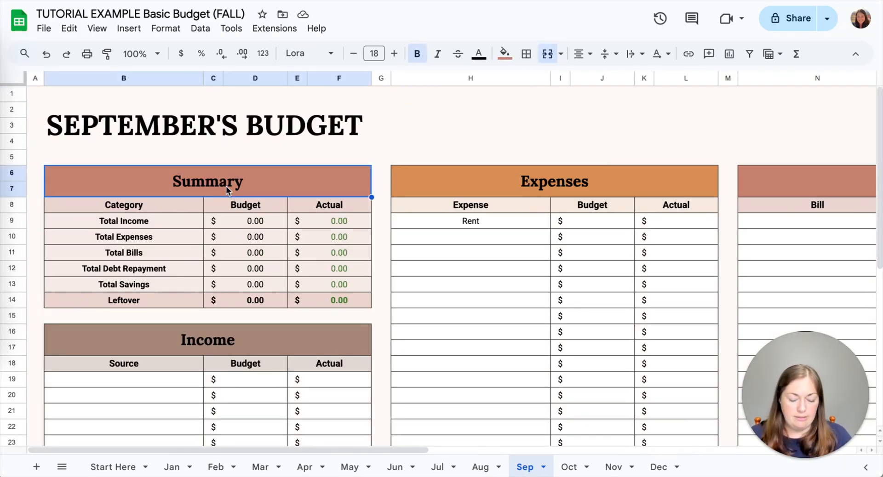
pyautogui.click(493, 183)
pyautogui.hscroll(5, 493, 184)
pyautogui.click(495, 183)
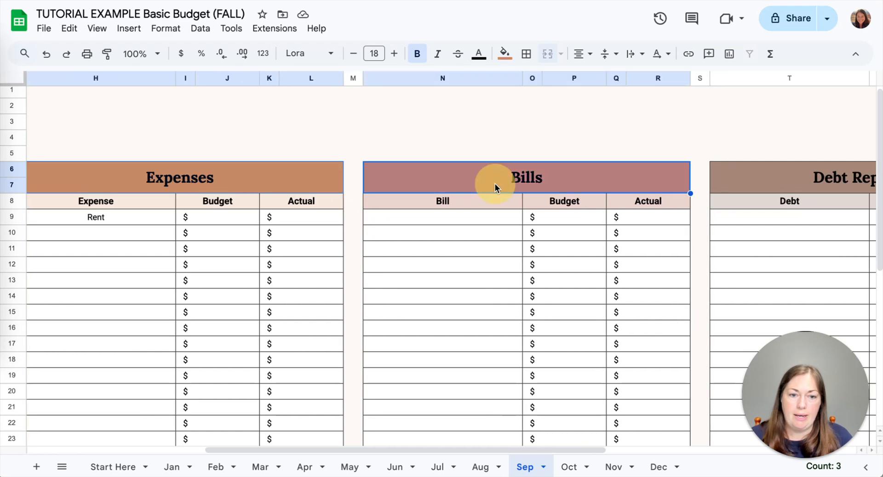
pyautogui.hscroll(5, 497, 183)
pyautogui.keyDown('ctrl'); pyautogui.click(527, 184); pyautogui.keyUp('ctrl')
pyautogui.keyDown('ctrl'); pyautogui.click(663, 174); pyautogui.keyUp('ctrl')
pyautogui.hscroll(-5, 517, 181)
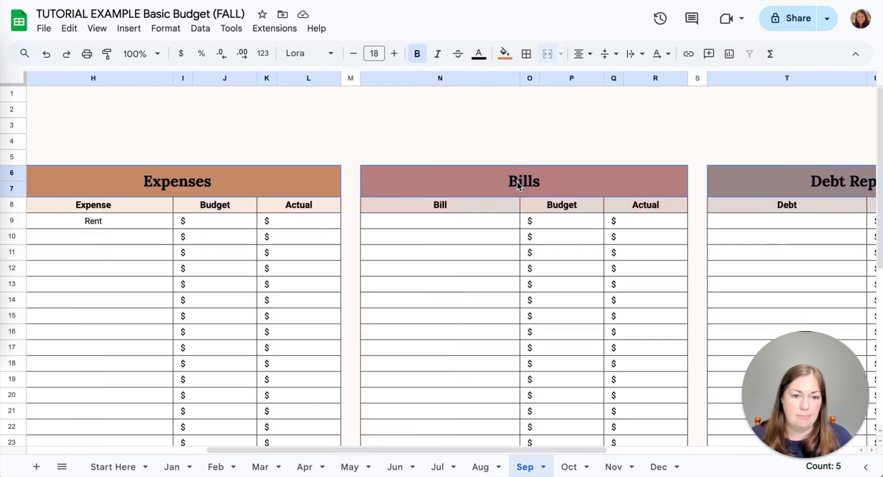
pyautogui.hscroll(-3, 517, 181)
pyautogui.keyDown('ctrl'); pyautogui.click(297, 338); pyautogui.keyUp('ctrl')
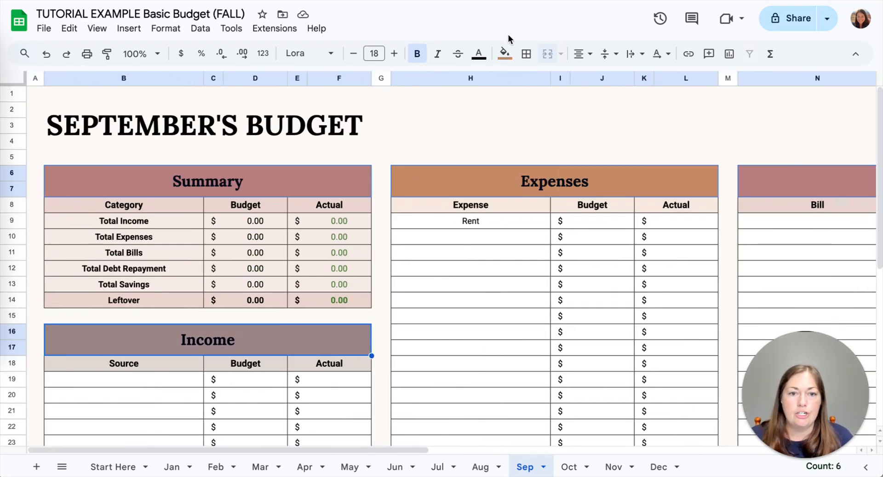
pyautogui.click(479, 55)
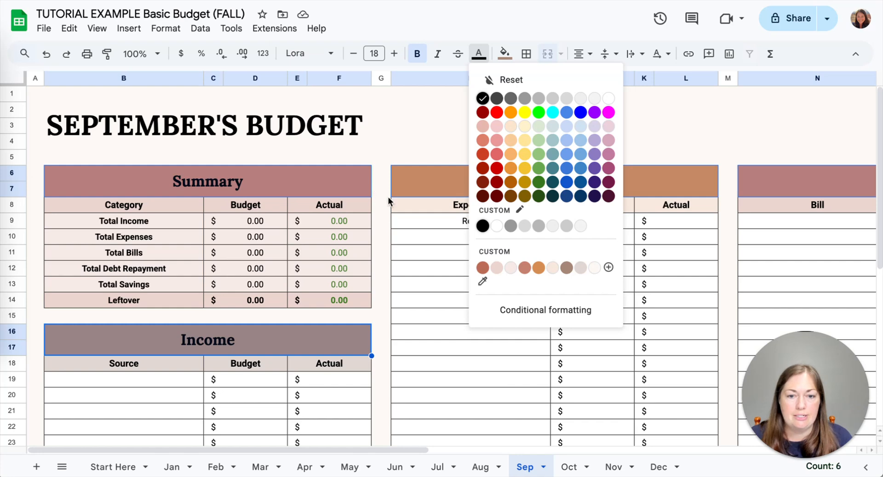
pyautogui.click(595, 270)
pyautogui.click(515, 143)
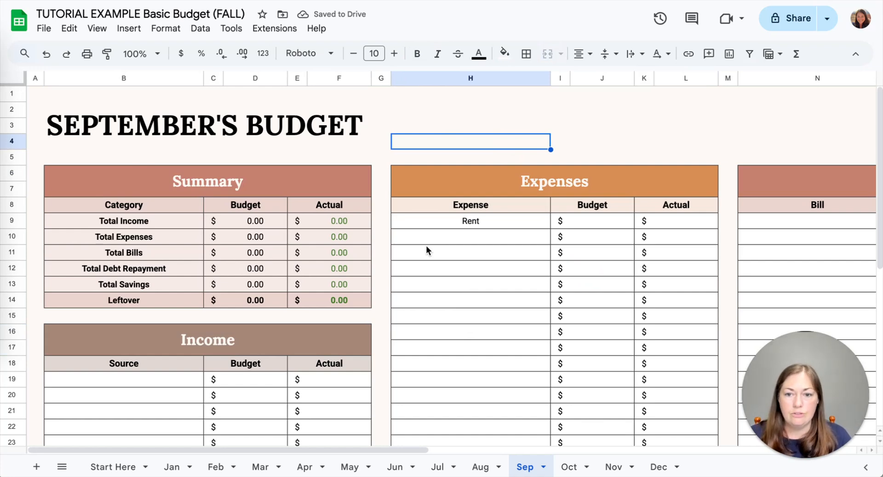
# - Copy the Van Cleef color #49160A from Canva's color palette generator and apply it as the sheet title's custom text color
pyautogui.click(242, 131)
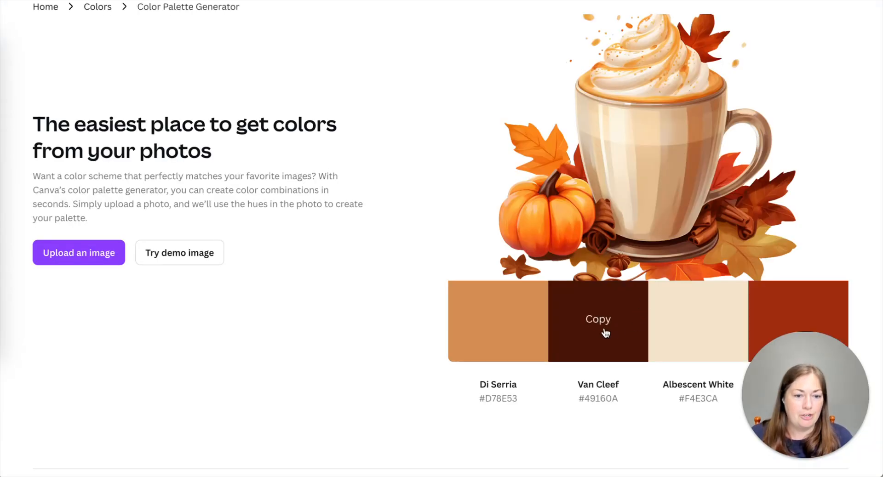
pyautogui.click(595, 327)
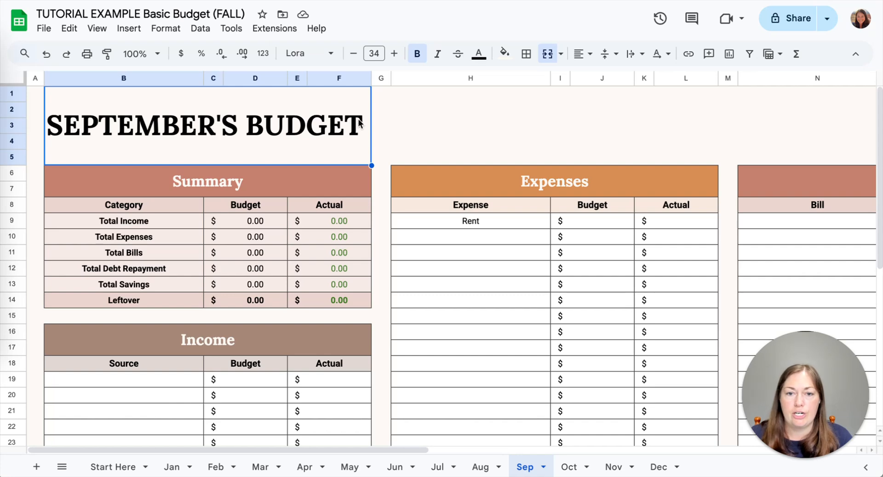
pyautogui.click(478, 55)
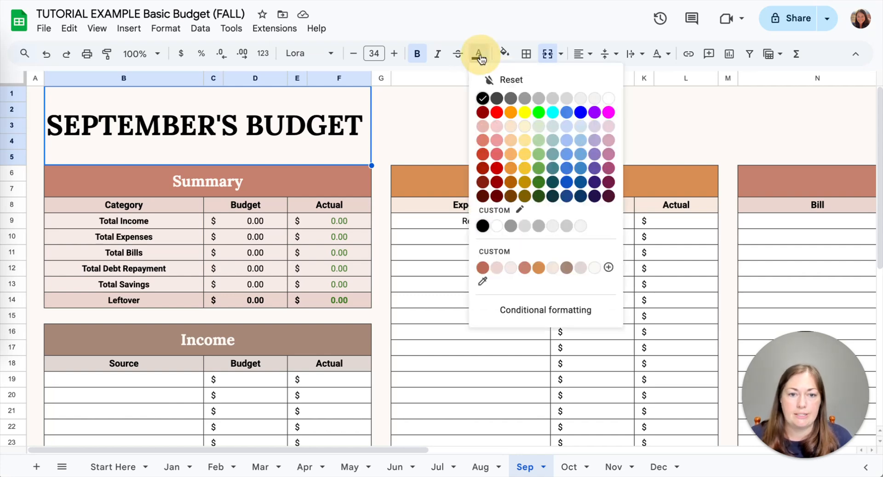
pyautogui.click(608, 267)
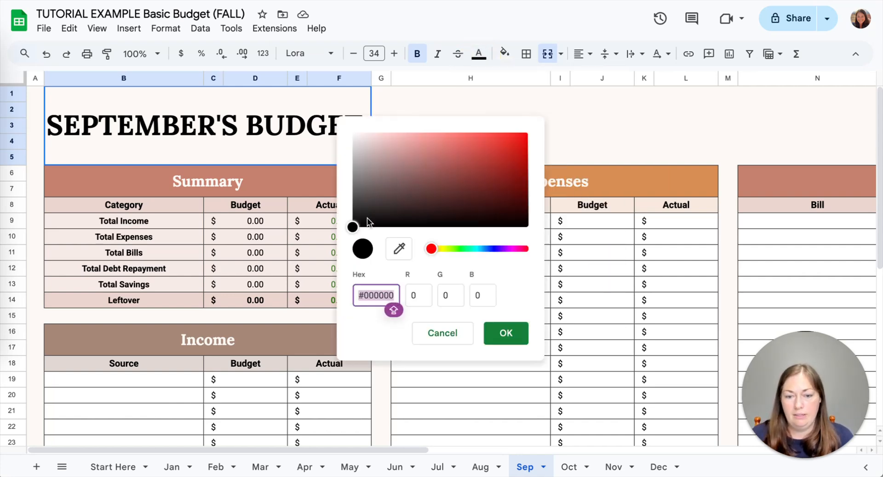
pyautogui.write('#4B160A')
pyautogui.click(506, 333)
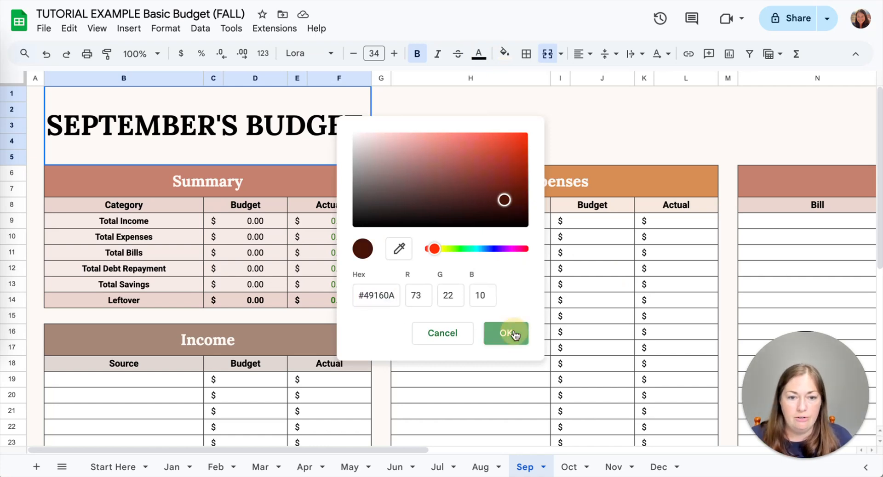
# - Copy the hex code #88604c of the Income header's fill color from the FALL EXAMPLE Basic Budget spreadsheet
pyautogui.click(414, 116)
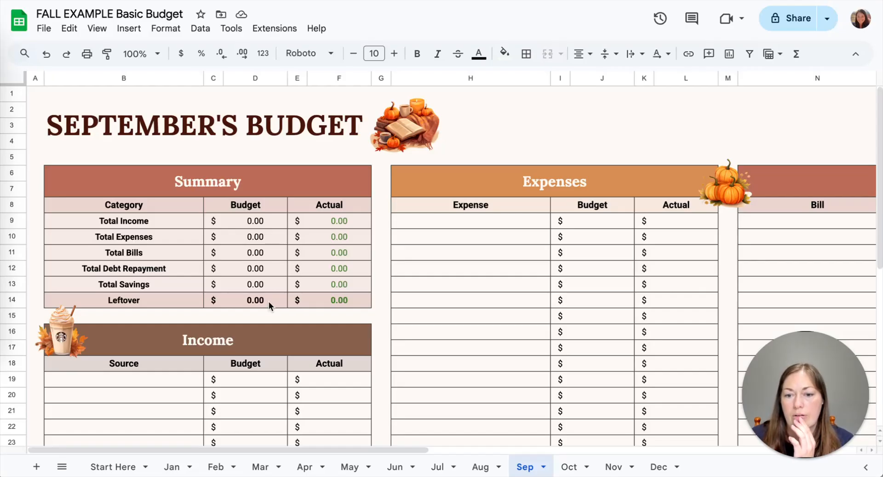
pyautogui.click(286, 340)
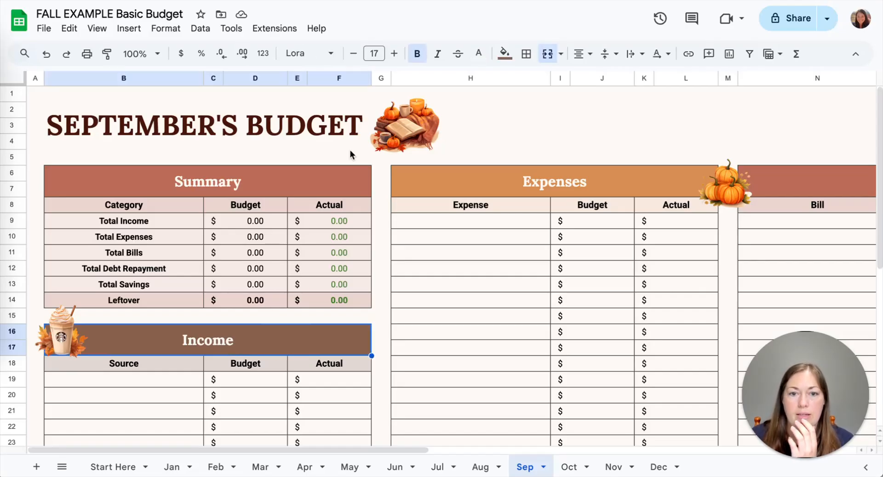
pyautogui.click(509, 54)
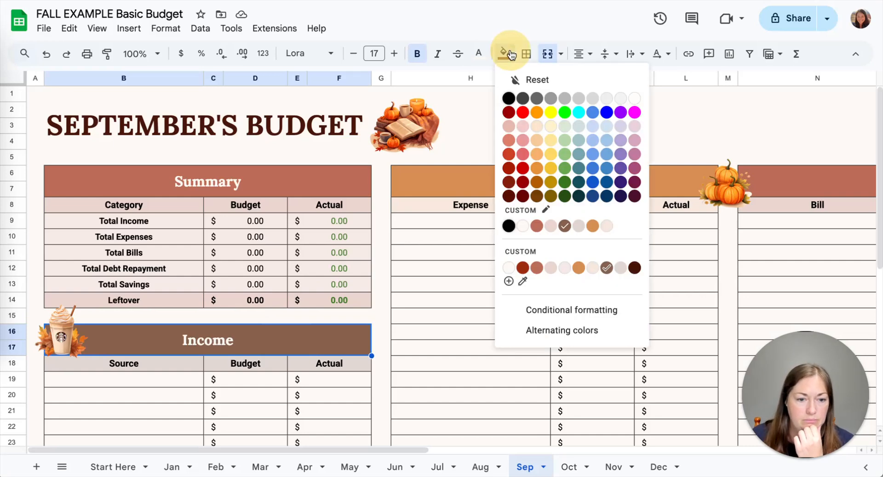
pyautogui.click(508, 281)
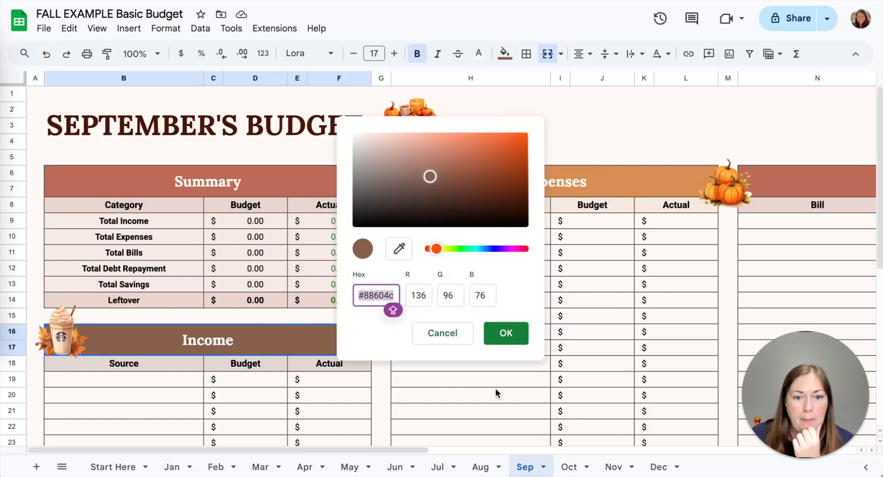
pyautogui.click(450, 332)
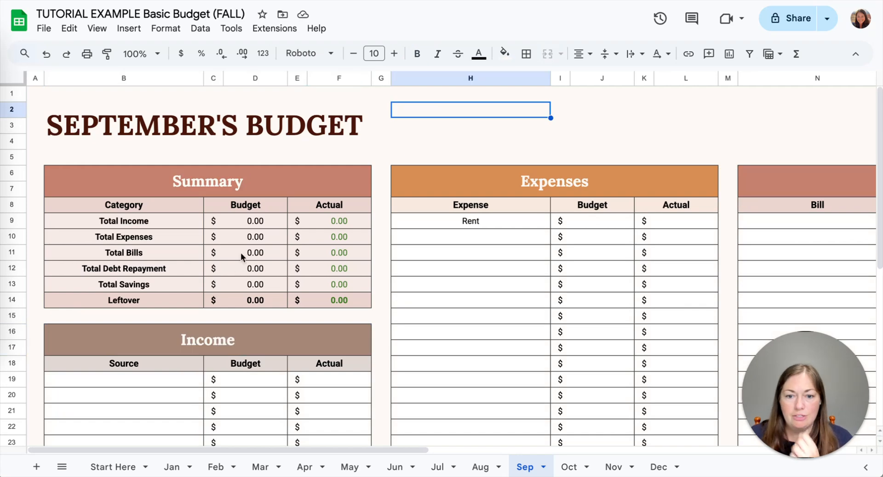
# - In the TUTORIAL EXAMPLE budget, fill the Income and Debt Repayment headers with the custom color #88604c
pyautogui.click(262, 346)
pyautogui.hscroll(10, 421, 350)
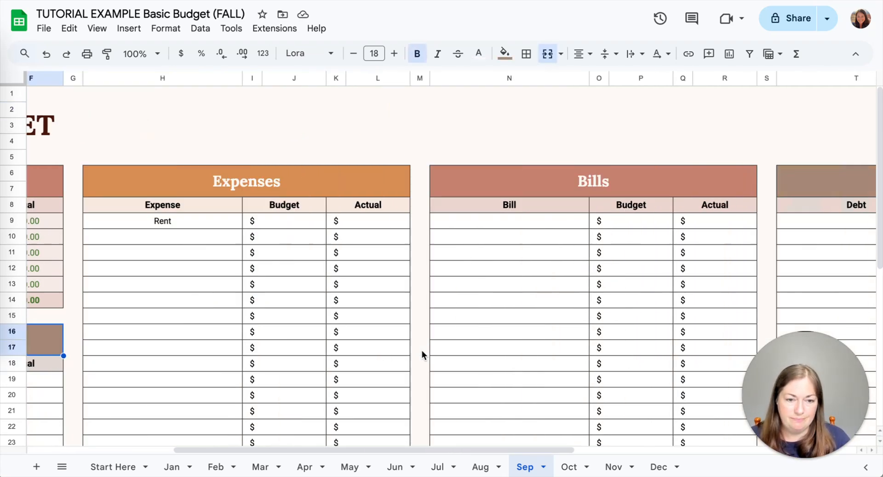
pyautogui.click(362, 194)
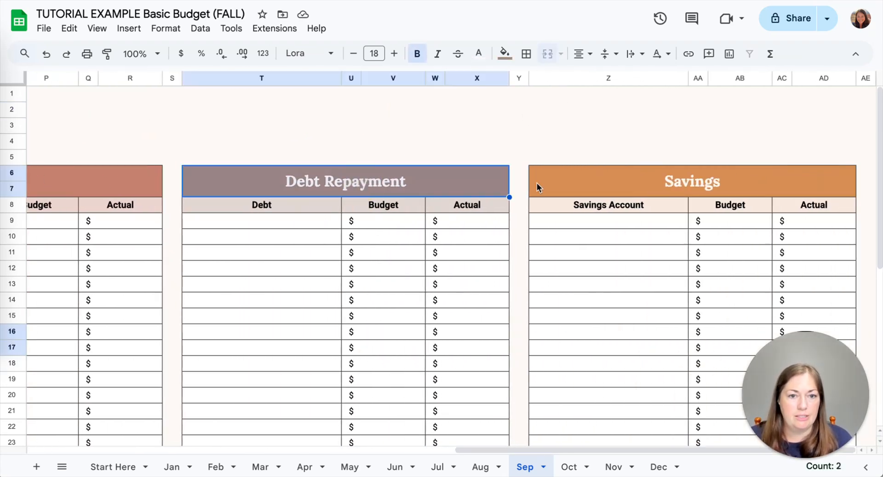
pyautogui.click(505, 54)
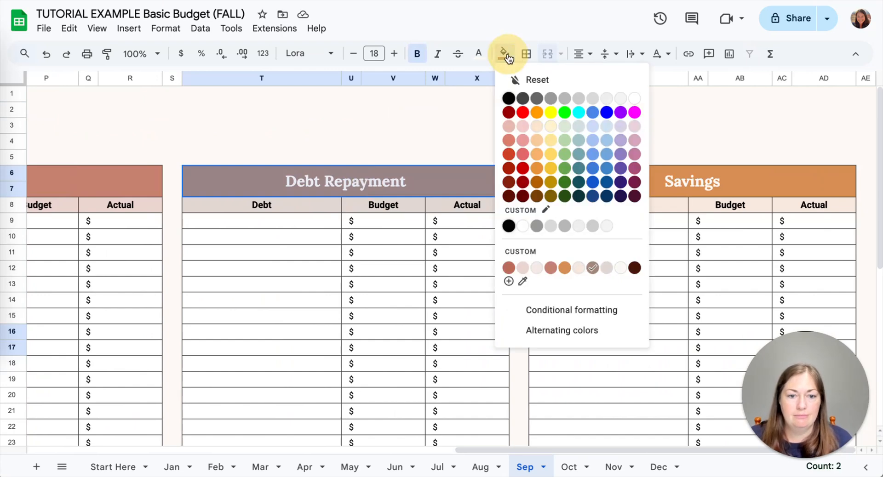
pyautogui.click(508, 281)
pyautogui.press('super+v')
pyautogui.press('Return')
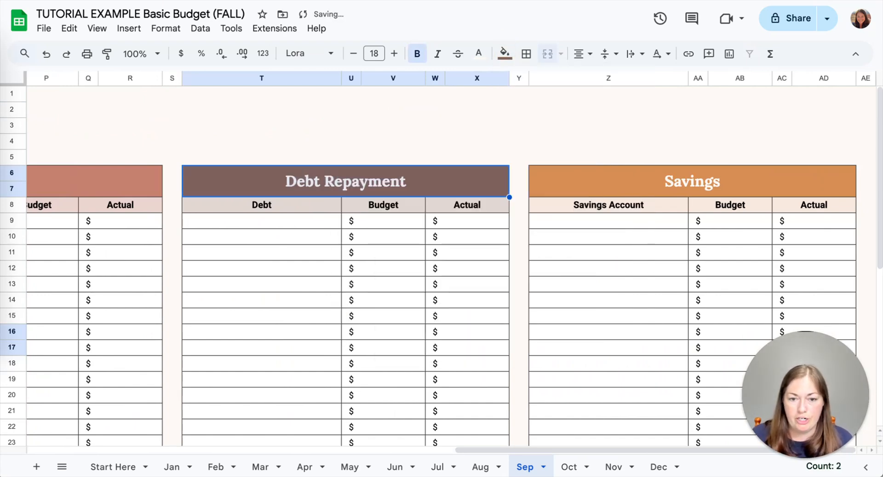
pyautogui.click(325, 133)
pyautogui.hscroll(-15, 231, 133)
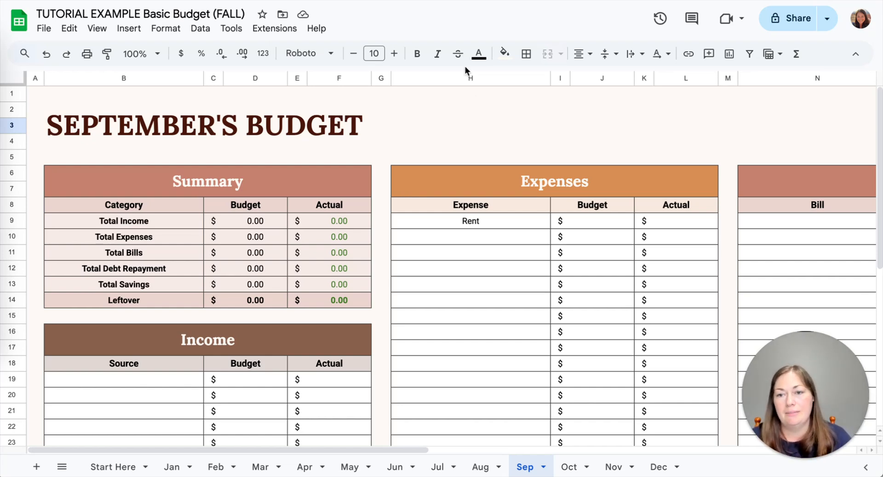
# - Insert 3.png from the Pumpkin Spice - Clipart folder as an image over the cells
pyautogui.click(129, 30)
pyautogui.moveTo(157, 242)
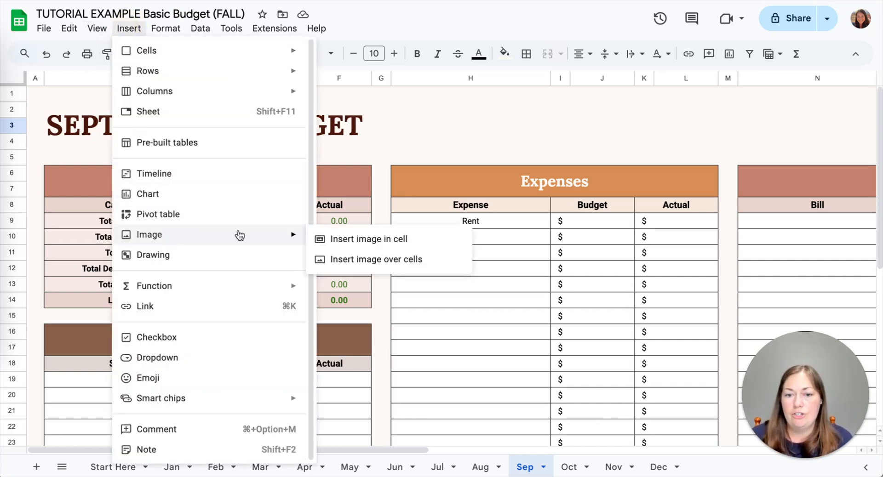
pyautogui.click(399, 260)
pyautogui.click(435, 317)
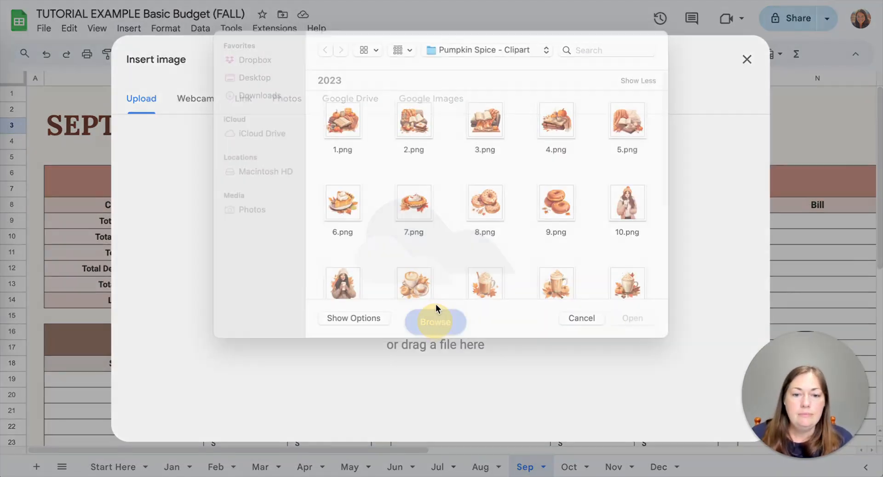
pyautogui.scroll(-2, 484, 198)
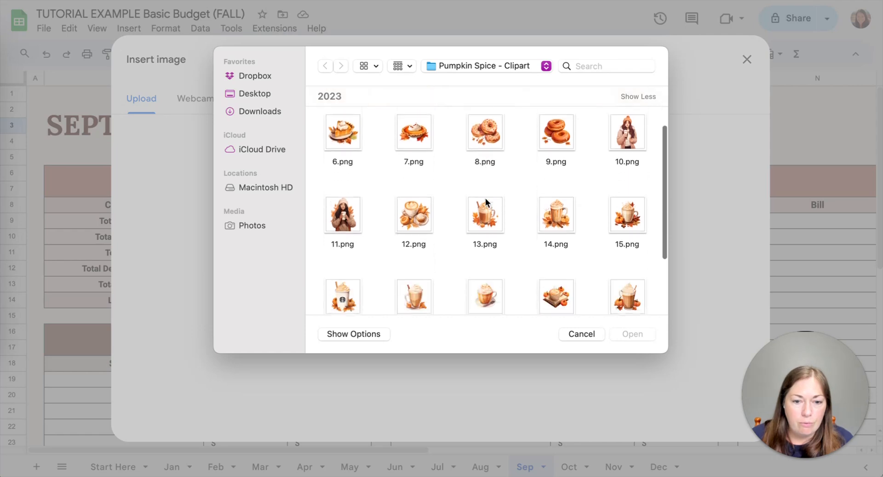
pyautogui.scroll(3, 485, 198)
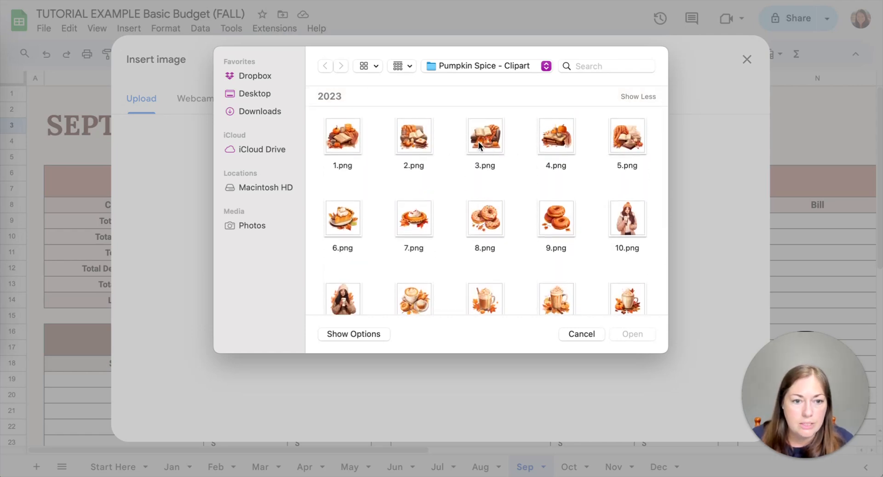
pyautogui.doubleClick(478, 147)
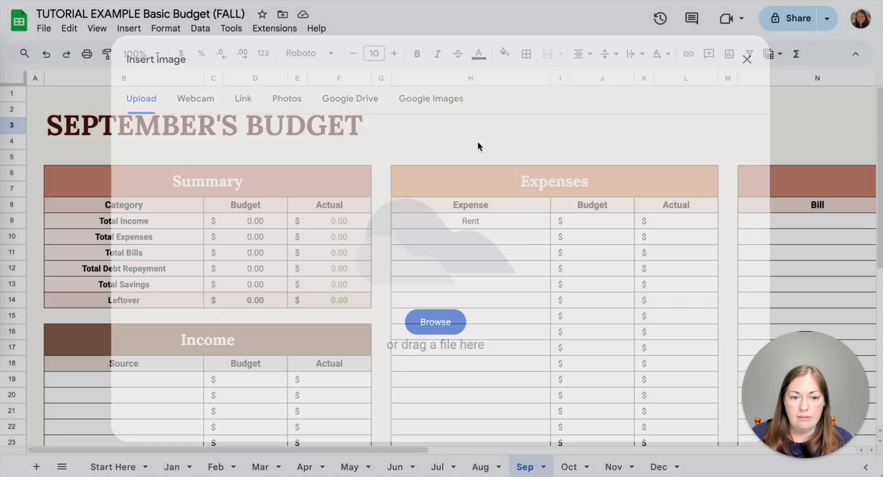
# - Move the armchair-and-book image from the Debt Repayment table across to the Expenses table, near the sheet title
pyautogui.hscroll(15, 501, 216)
pyautogui.scroll(-5, 501, 217)
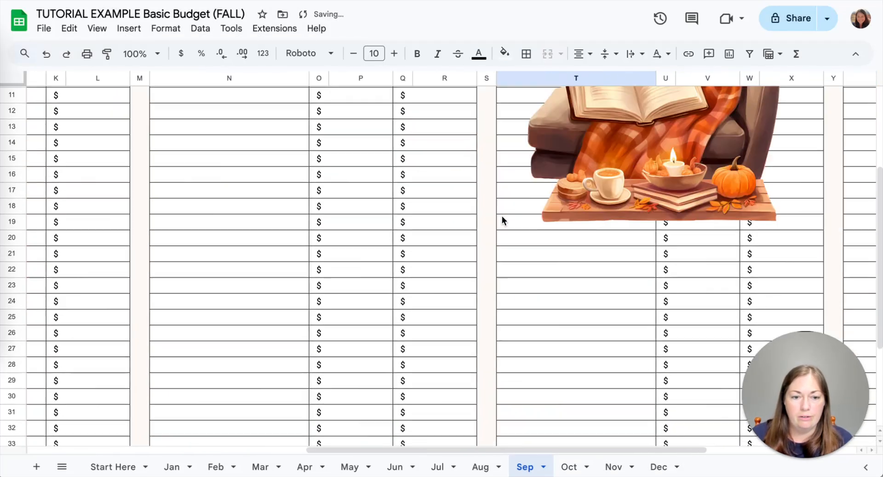
pyautogui.scroll(5, 502, 220)
pyautogui.click(336, 242)
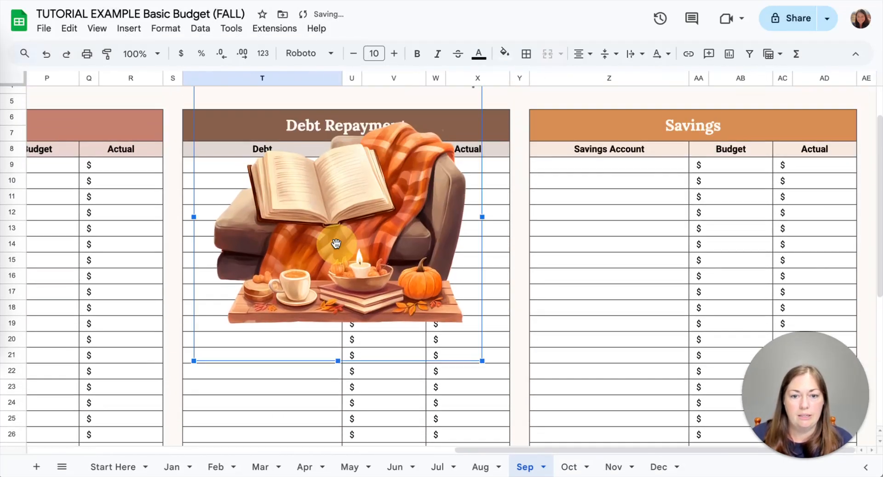
pyautogui.hscroll(-3, 368, 248)
pyautogui.moveTo(403, 259); pyautogui.dragTo(110, 249)
pyautogui.hscroll(-10, 110, 248)
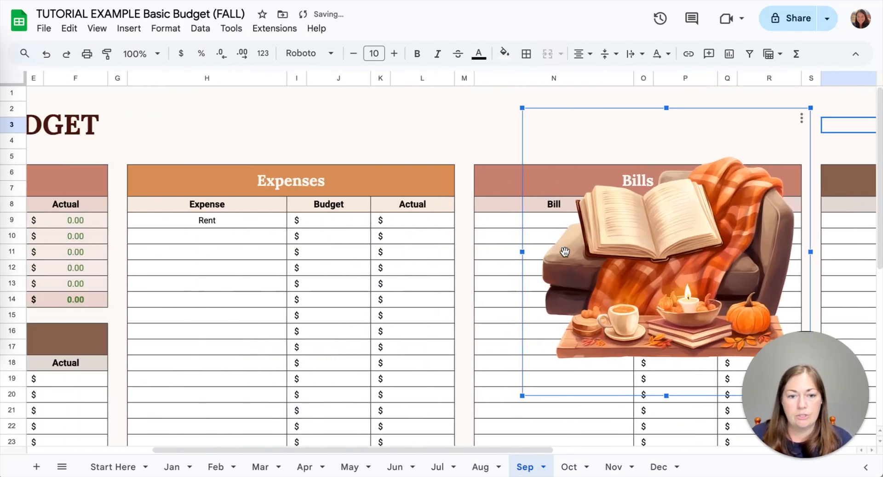
pyautogui.moveTo(616, 226); pyautogui.dragTo(212, 222)
pyautogui.hscroll(-3, 212, 222)
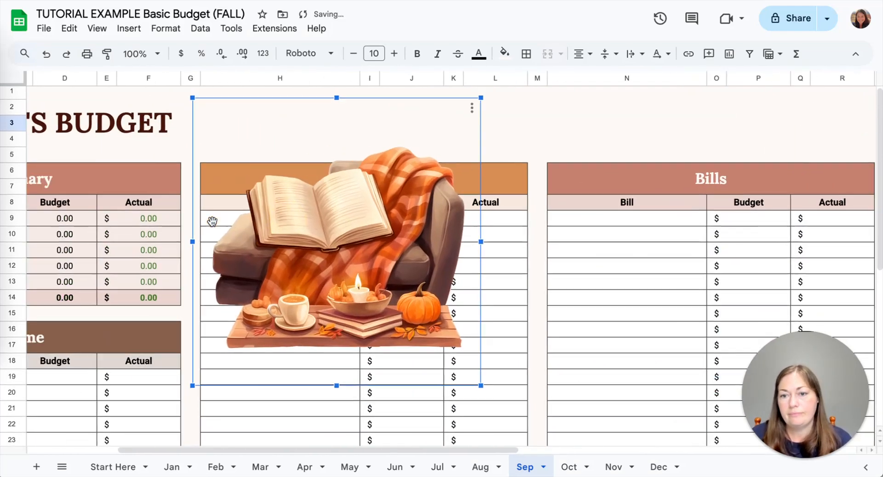
# - Shrink the armchair-and-book image to about five rows tall and place it directly after the SEPTEMBER'S BUDGET title
pyautogui.hscroll(-5, 212, 222)
pyautogui.scroll(-1, 396, 261)
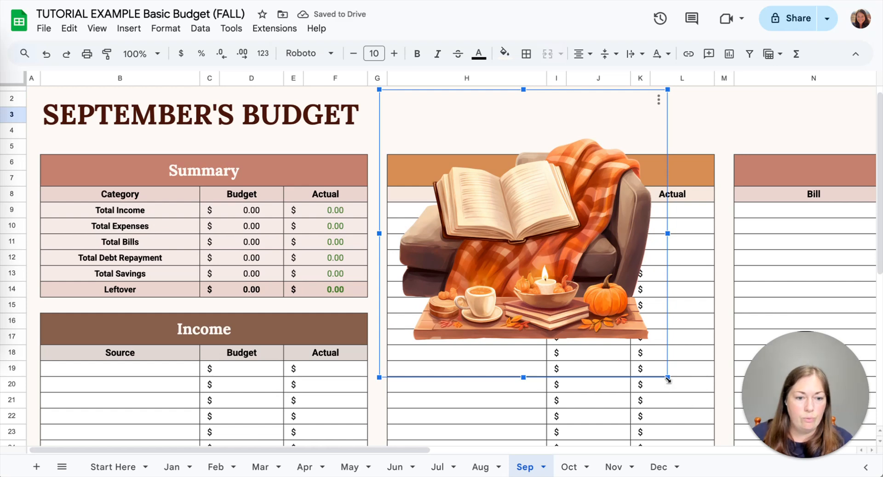
pyautogui.moveTo(668, 378); pyautogui.dragTo(409, 128)
pyautogui.scroll(1, 454, 159)
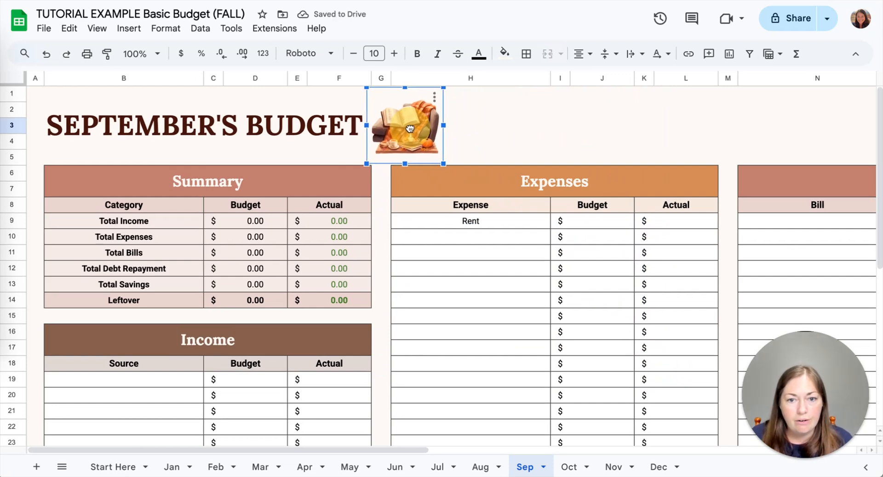
pyautogui.click(495, 142)
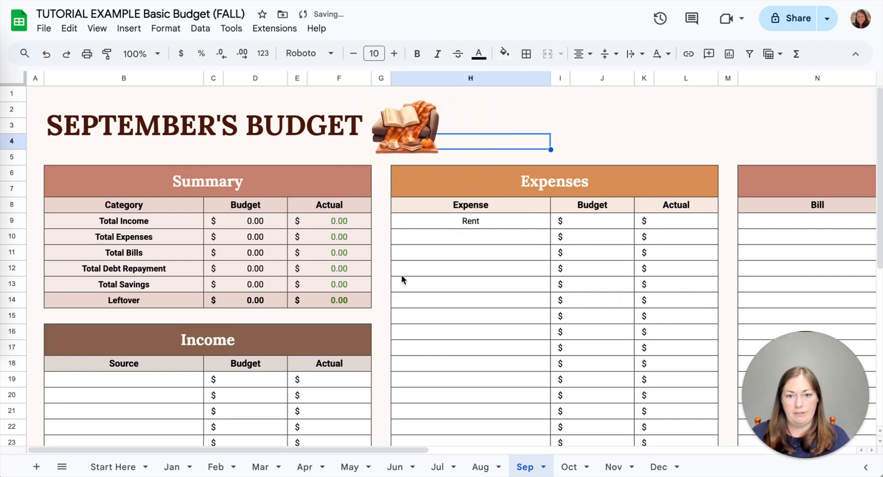
# - Examine where the clipart is placed around the table headers in the FALL EXAMPLE Basic Budget spreadsheet
pyautogui.click(387, 249)
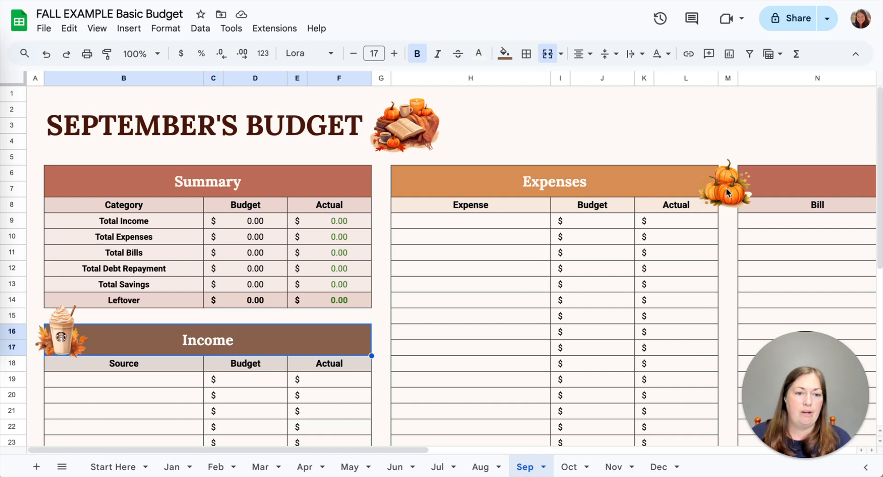
pyautogui.hscroll(10, 728, 193)
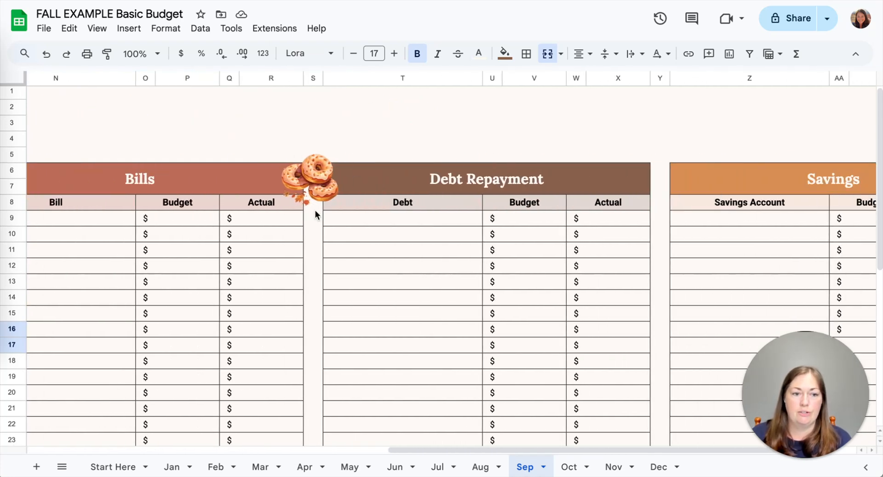
pyautogui.hscroll(3, 443, 207)
pyautogui.scroll(-6, 442, 207)
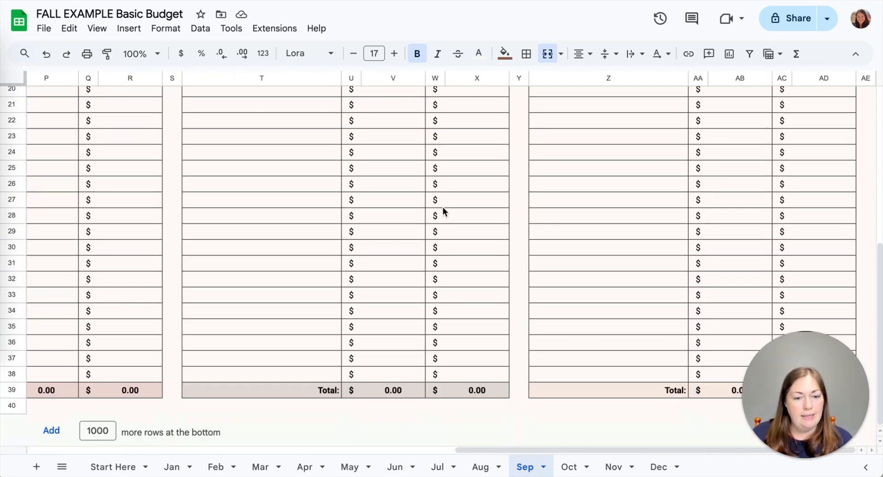
pyautogui.hscroll(-13, 442, 207)
pyautogui.scroll(6, 442, 207)
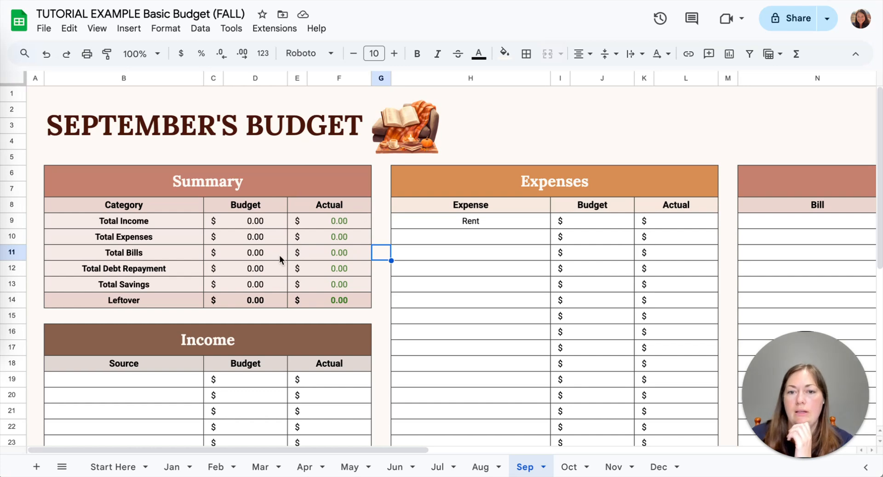
# - Insert the Starbucks cup image 16.png from the Pumpkin Spice - Clipart folder over the cells of the TUTORIAL EXAMPLE budget
pyautogui.click(125, 28)
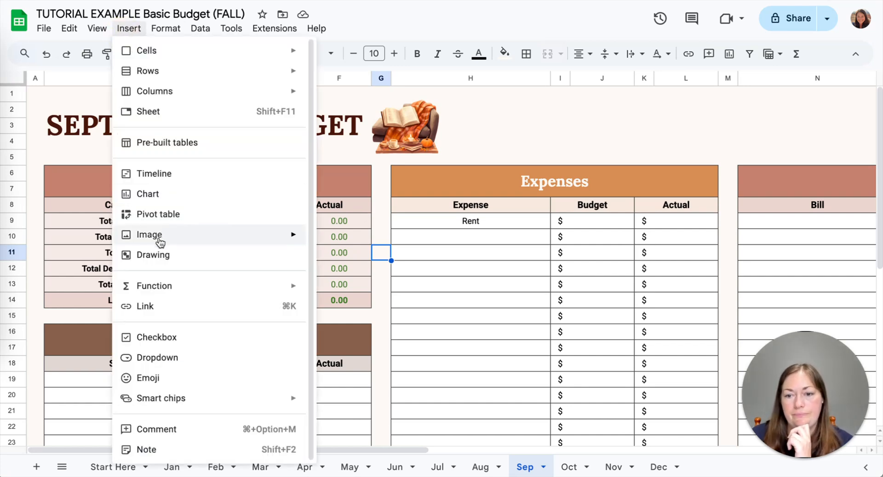
pyautogui.moveTo(160, 242)
pyautogui.click(351, 252)
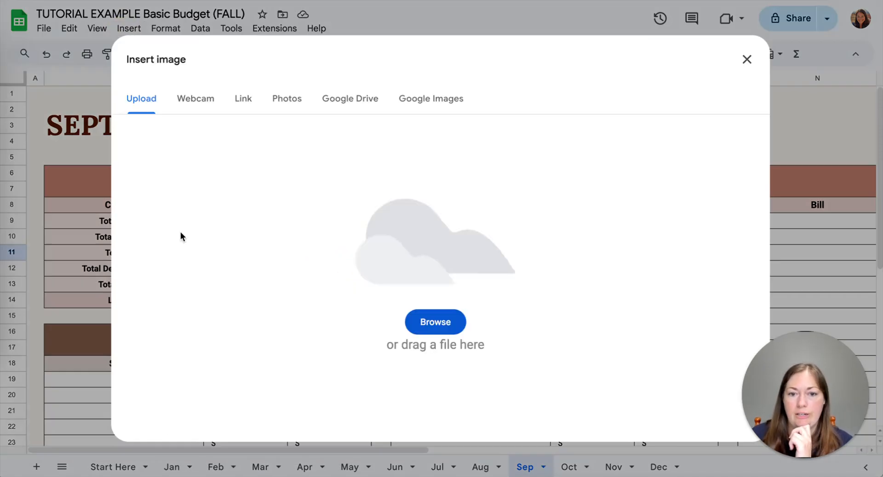
pyautogui.click(435, 322)
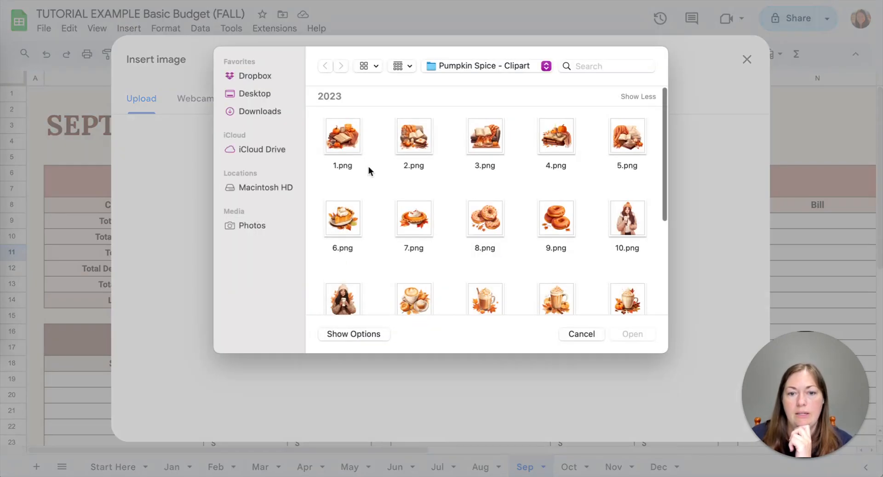
pyautogui.scroll(-5, 419, 213)
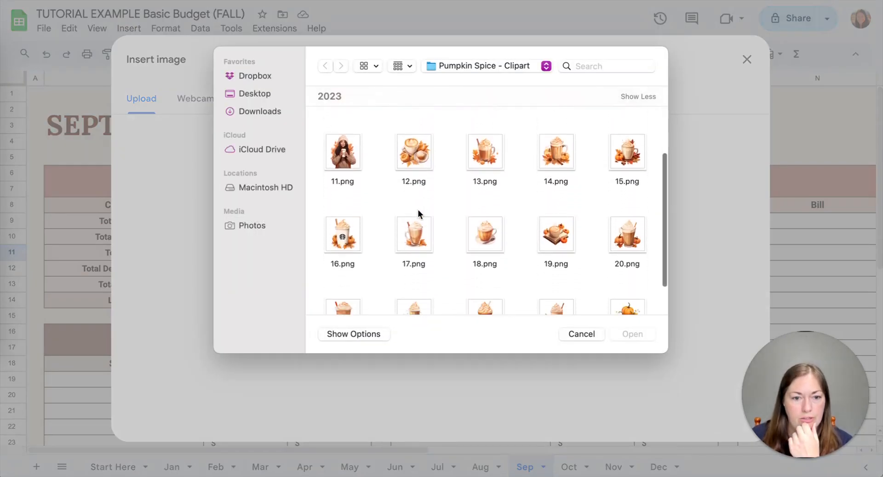
pyautogui.scroll(-2, 512, 215)
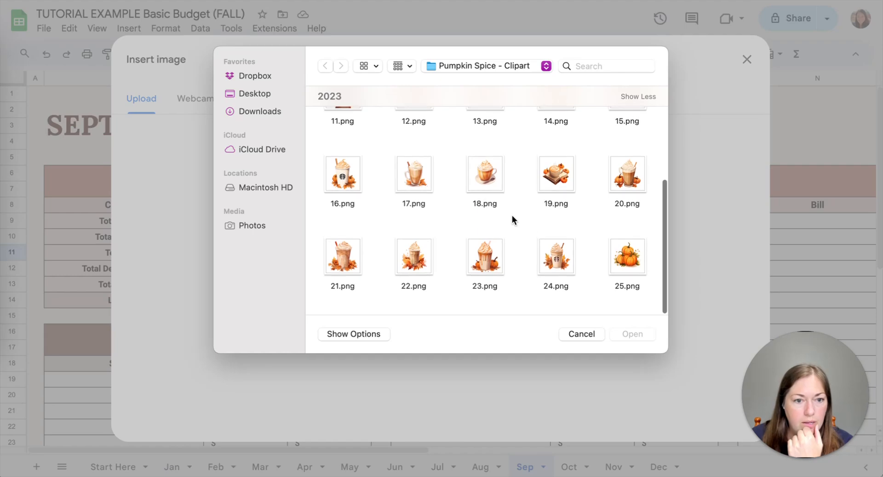
pyautogui.doubleClick(346, 179)
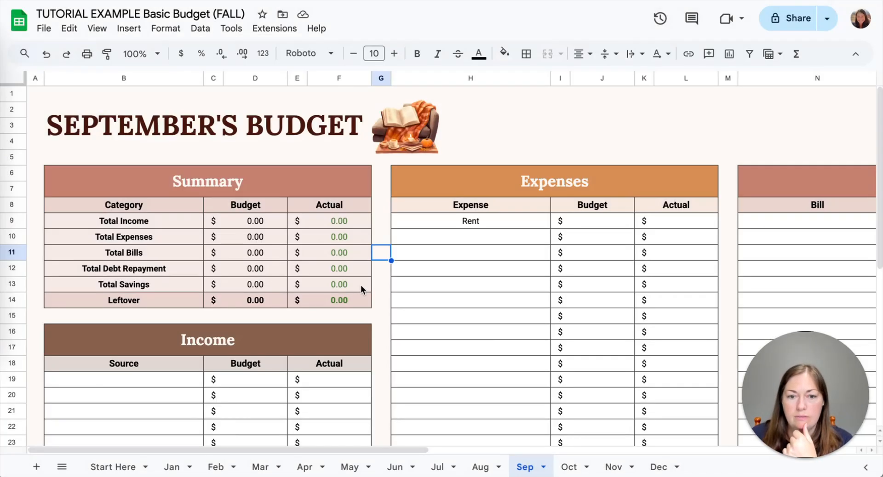
# - Shrink the Starbucks cup image to about four rows tall and place it over the starting corner of the Income header
pyautogui.hscroll(10, 573, 275)
pyautogui.hscroll(-14, 572, 277)
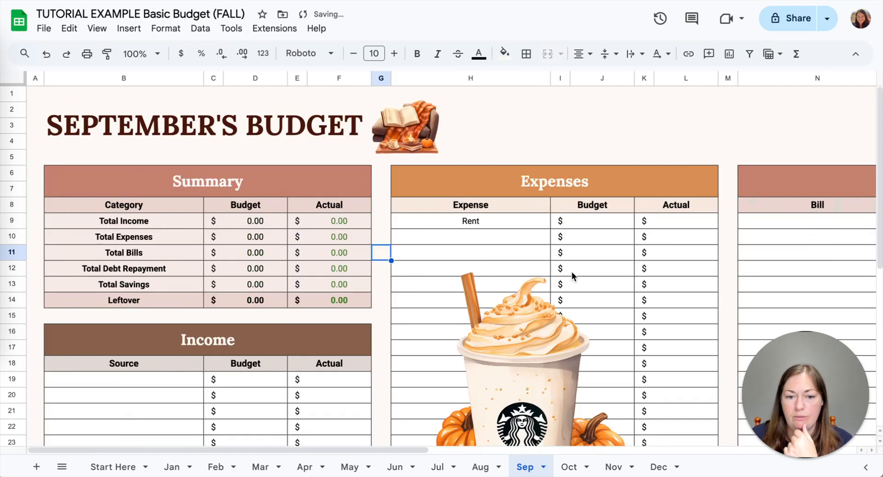
pyautogui.scroll(-3, 487, 300)
pyautogui.click(499, 290)
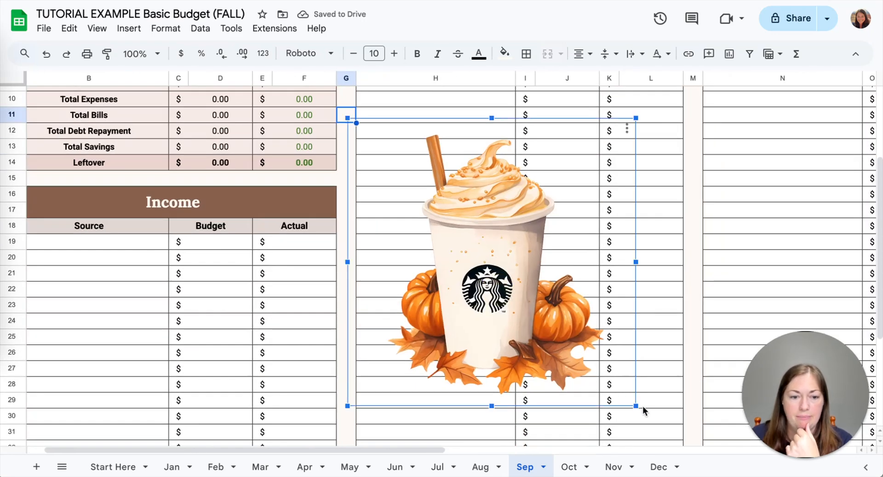
pyautogui.moveTo(636, 406); pyautogui.dragTo(425, 239)
pyautogui.hscroll(-1, 424, 240)
pyautogui.scroll(1, 424, 239)
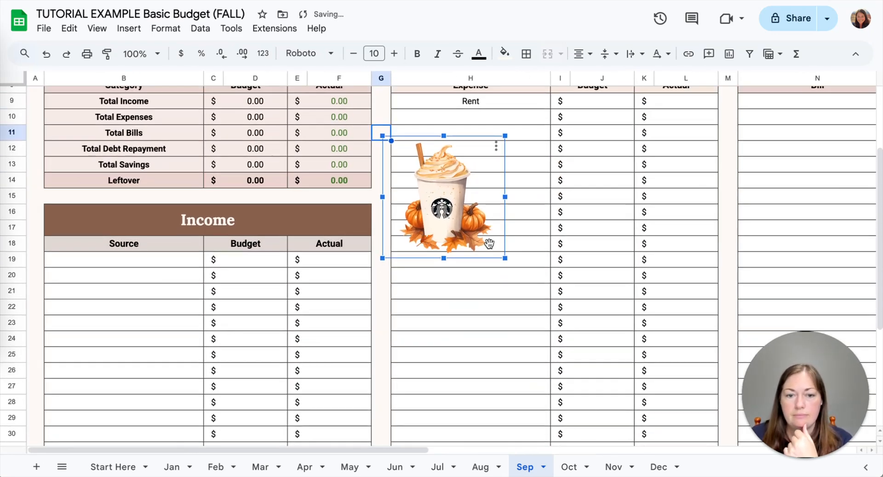
pyautogui.moveTo(505, 259); pyautogui.dragTo(443, 197)
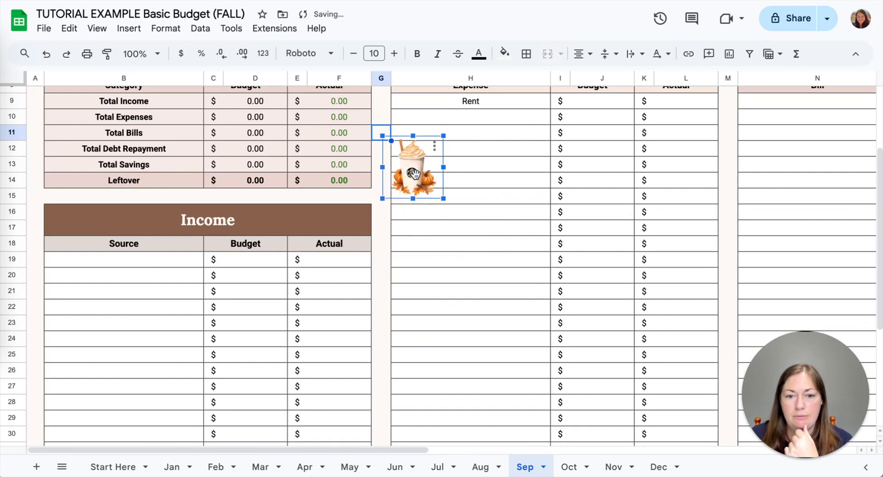
pyautogui.moveTo(411, 173); pyautogui.dragTo(54, 220)
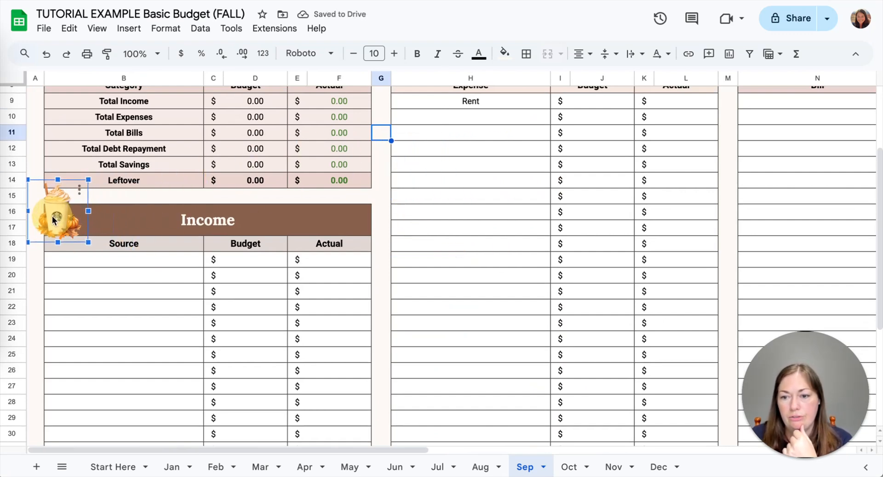
# - Fine-tune the Starbucks cup's size at the Income header to just under four rows tall
pyautogui.click(134, 202)
pyautogui.click(39, 224)
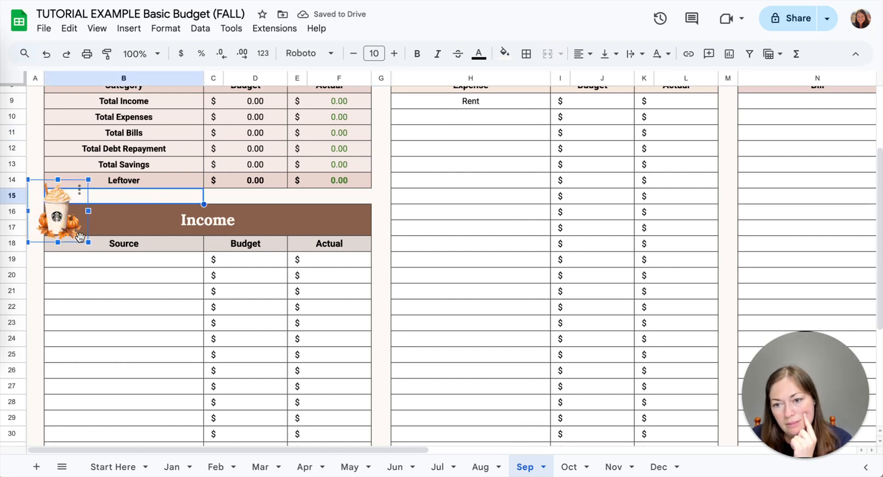
pyautogui.moveTo(88, 244); pyautogui.dragTo(73, 237)
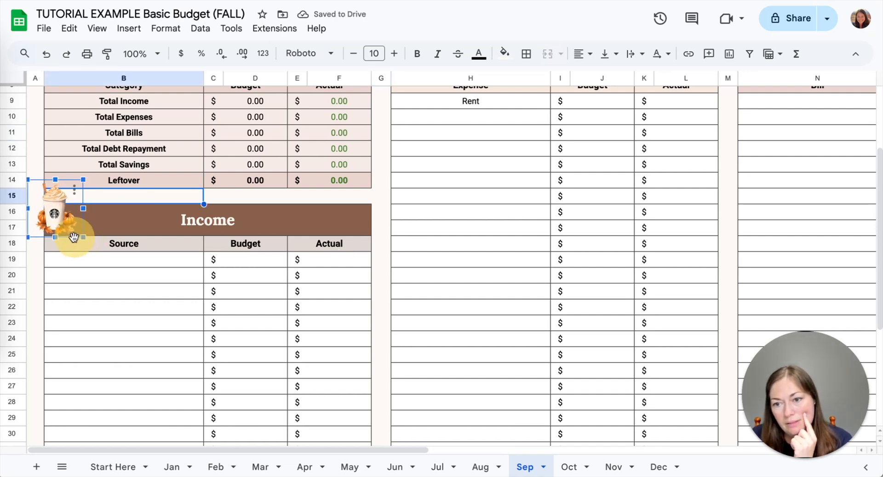
pyautogui.click(144, 231)
pyautogui.click(52, 214)
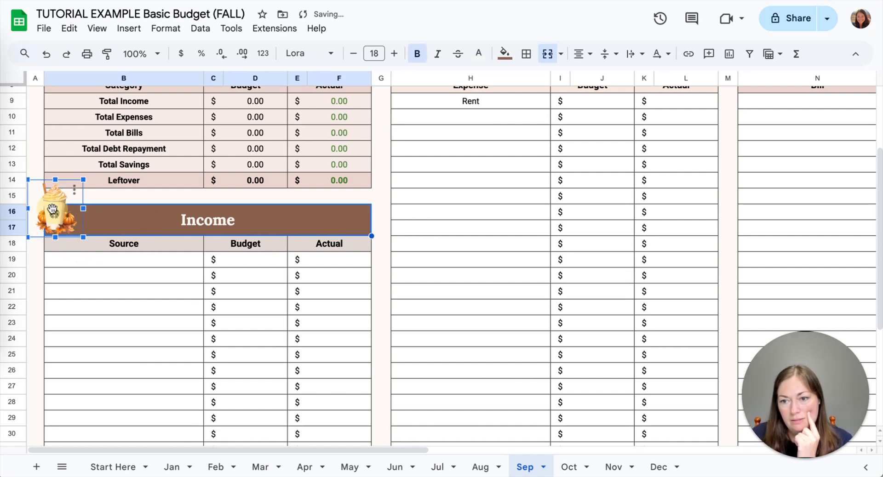
pyautogui.click(170, 213)
pyautogui.scroll(2, 330, 285)
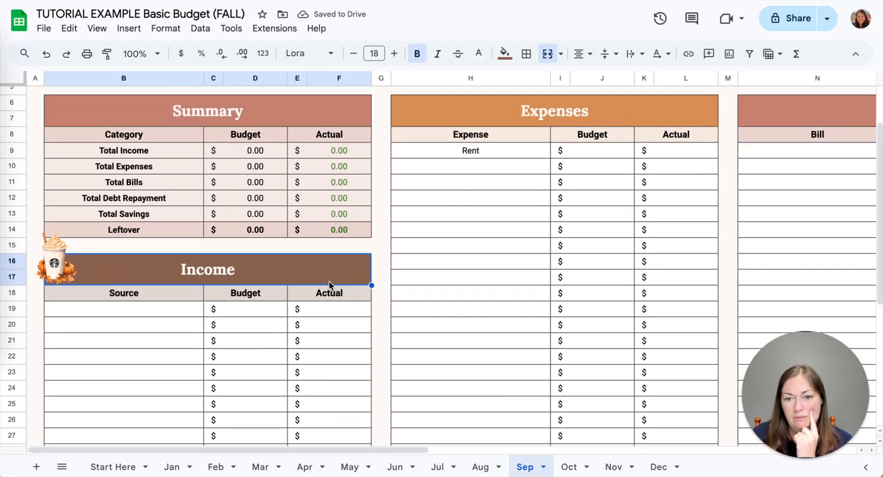
pyautogui.click(385, 247)
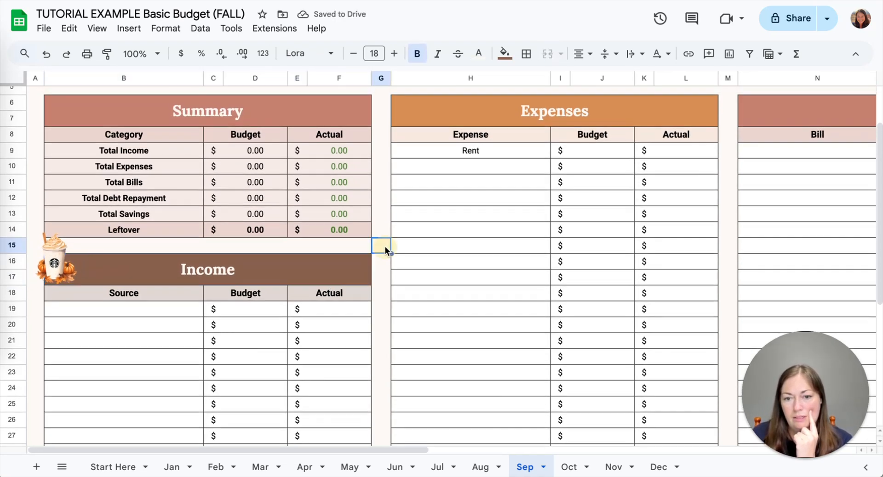
pyautogui.click(56, 276)
pyautogui.moveTo(83, 287); pyautogui.dragTo(86, 291)
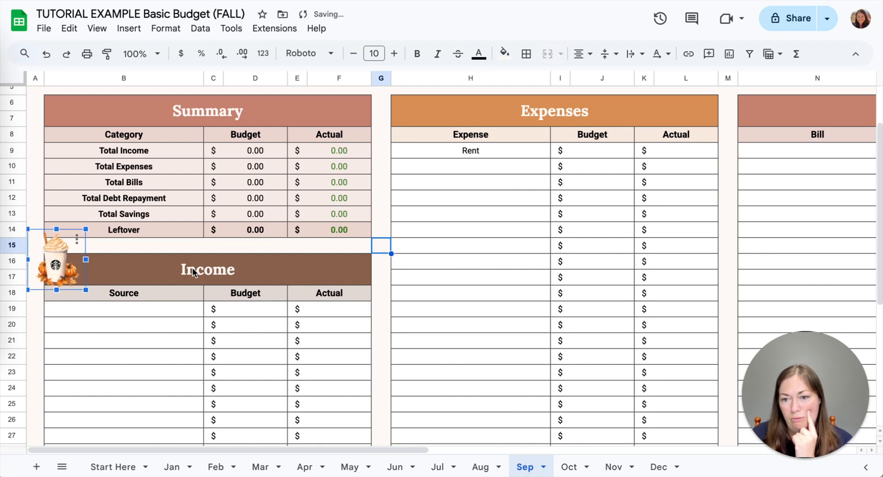
pyautogui.click(192, 271)
# - Insert the pumpkin image 25.png from the Pumpkin Spice - Clipart folder over the cells
pyautogui.scroll(3, 379, 280)
pyautogui.hscroll(5, 379, 281)
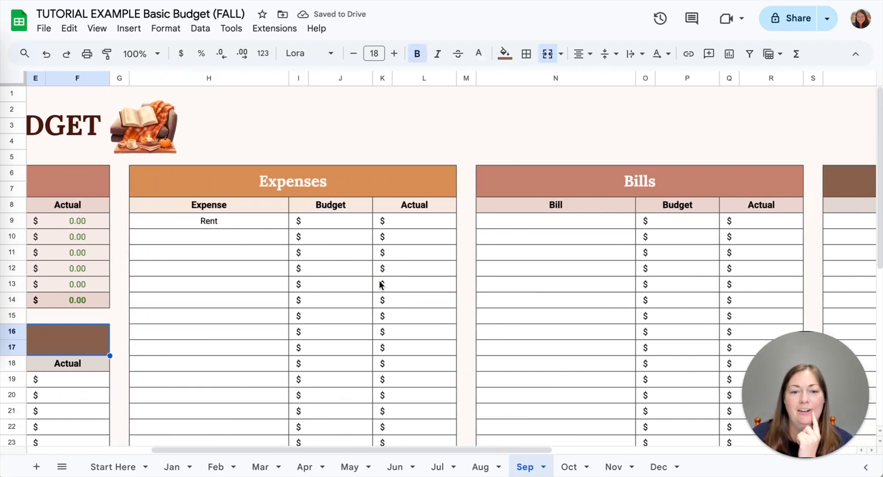
pyautogui.hscroll(2, 379, 284)
pyautogui.click(128, 29)
pyautogui.moveTo(160, 30)
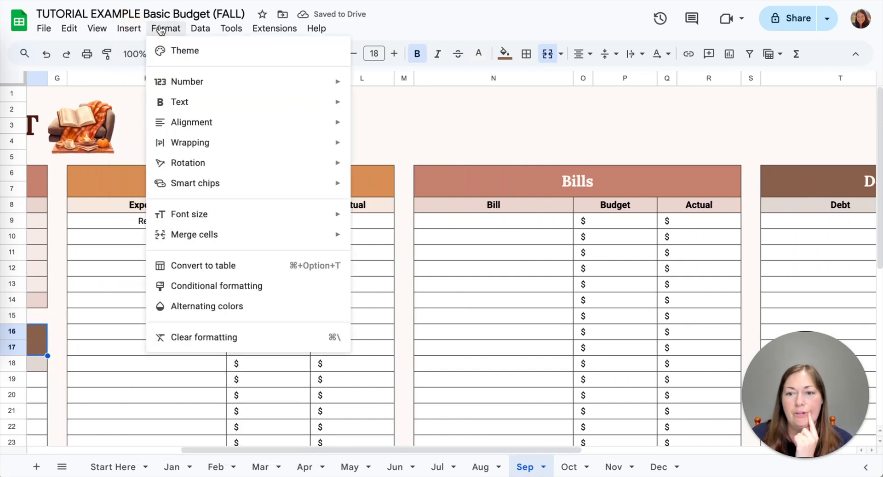
pyautogui.moveTo(128, 28)
pyautogui.moveTo(220, 238)
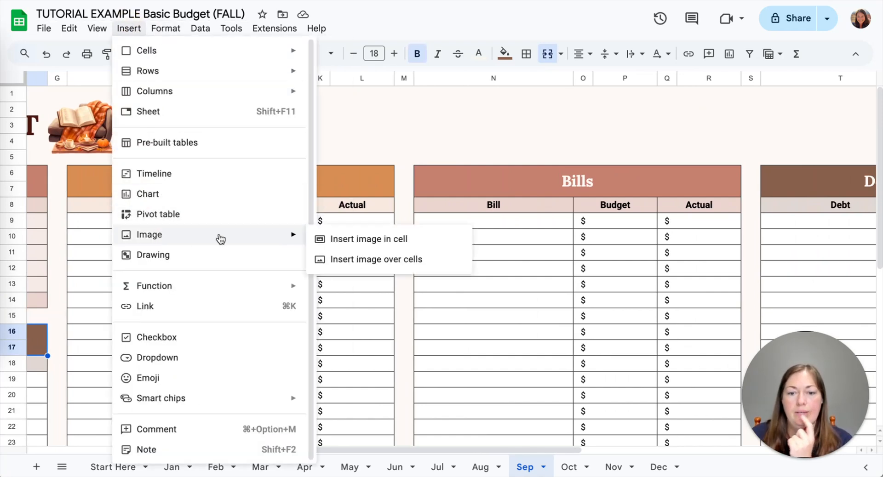
pyautogui.click(332, 259)
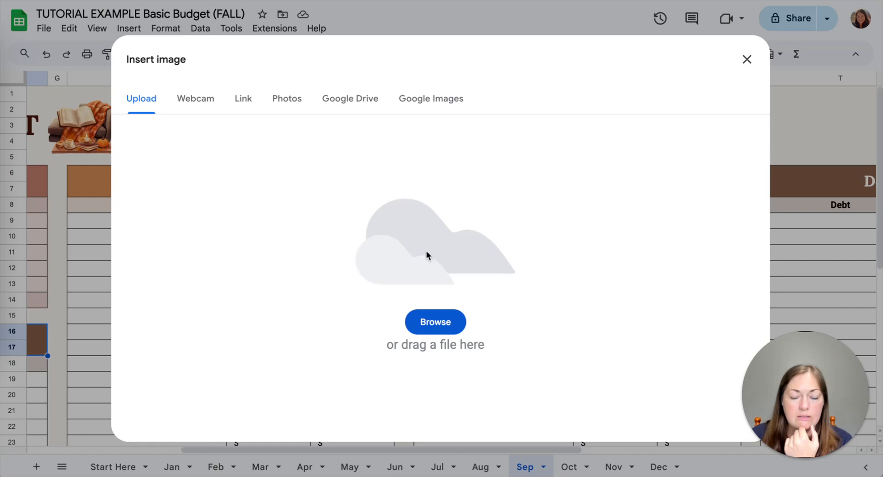
pyautogui.click(434, 322)
pyautogui.scroll(-3, 463, 198)
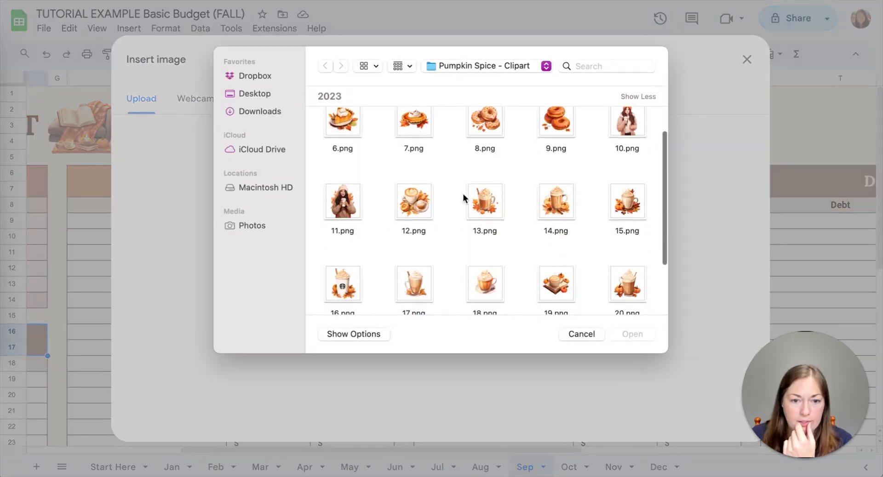
pyautogui.scroll(-3, 463, 194)
pyautogui.scroll(-1, 463, 194)
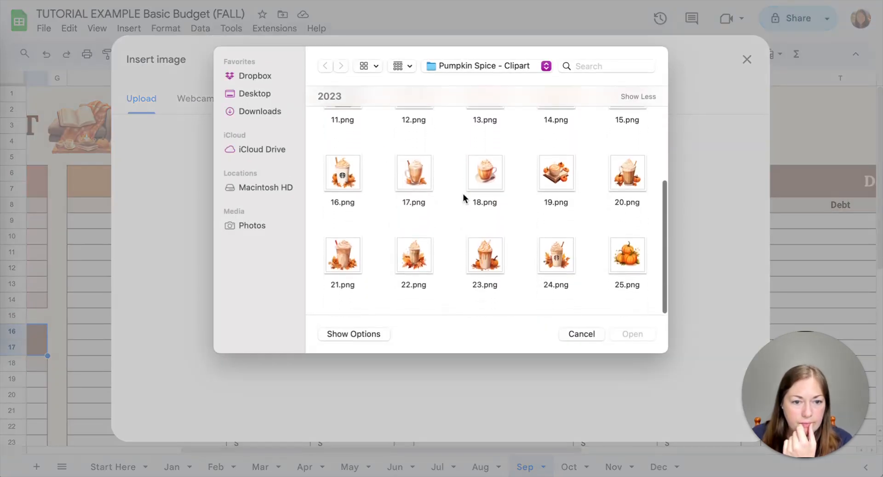
pyautogui.doubleClick(619, 260)
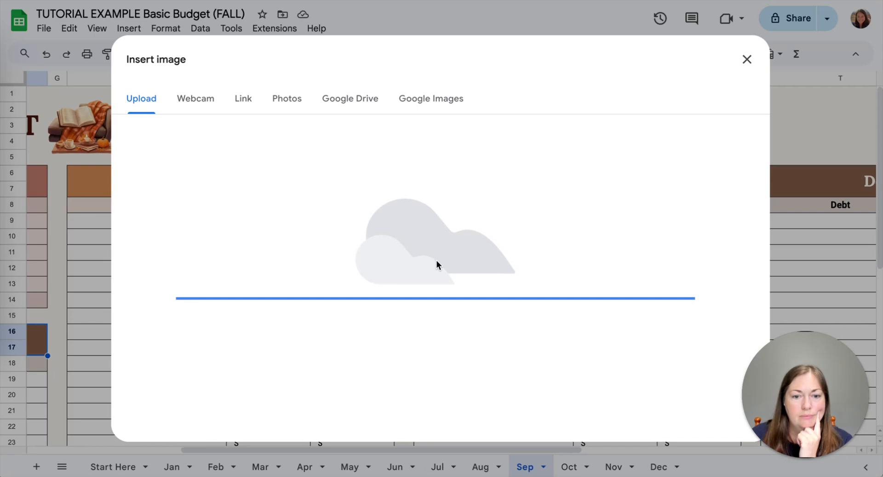
# - Move the pumpkin image from the Income table across to the Expenses table
pyautogui.hscroll(-7, 372, 261)
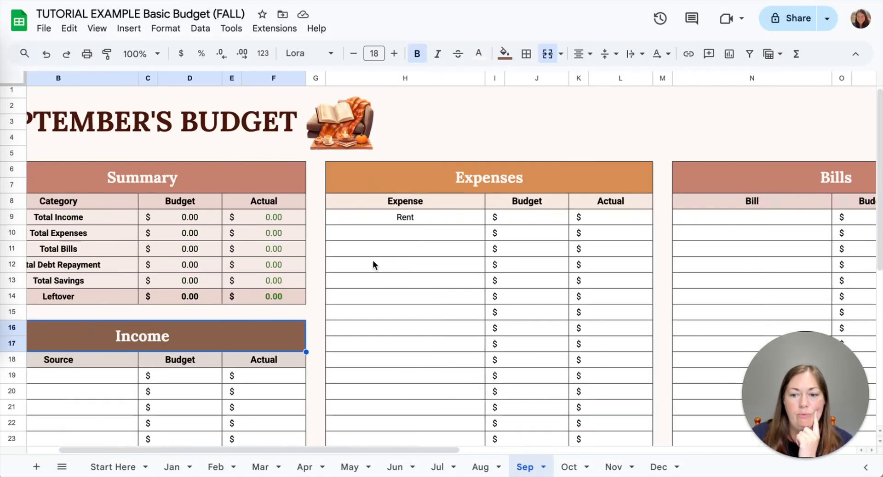
pyautogui.scroll(-5, 372, 260)
pyautogui.scroll(5, 373, 260)
pyautogui.hscroll(4, 373, 260)
pyautogui.scroll(-5, 373, 260)
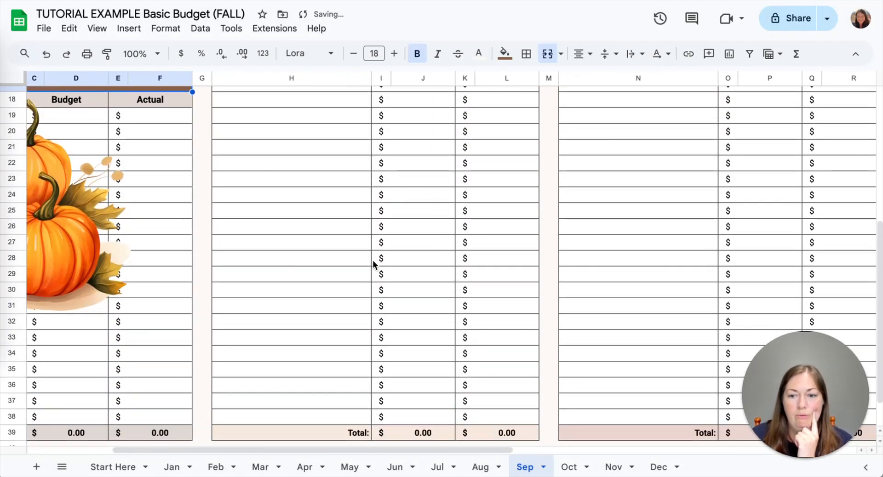
pyautogui.hscroll(-4, 372, 260)
pyautogui.click(89, 242)
pyautogui.moveTo(187, 240); pyautogui.dragTo(606, 168)
pyautogui.scroll(3, 507, 263)
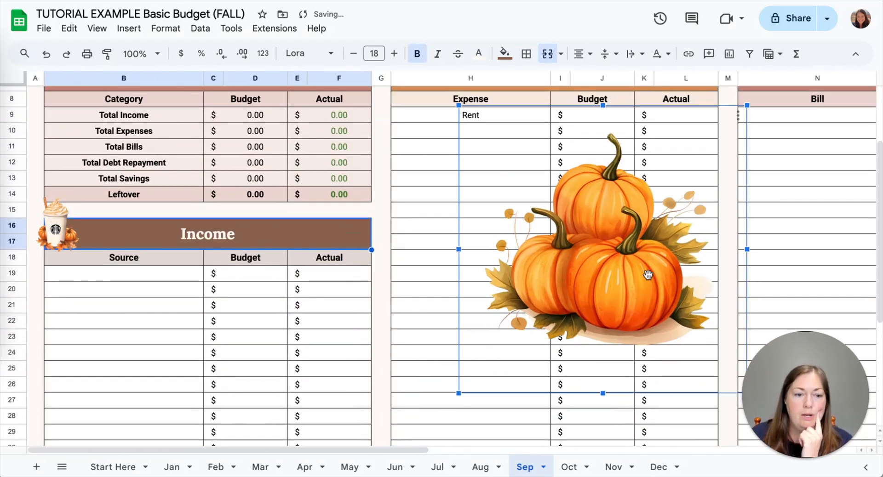
# - Shrink the pumpkin image on the Expenses table to about four rows tall
pyautogui.scroll(-3, 639, 263)
pyautogui.hscroll(2, 639, 263)
pyautogui.moveTo(648, 313); pyautogui.dragTo(528, 196)
pyautogui.scroll(3, 527, 207)
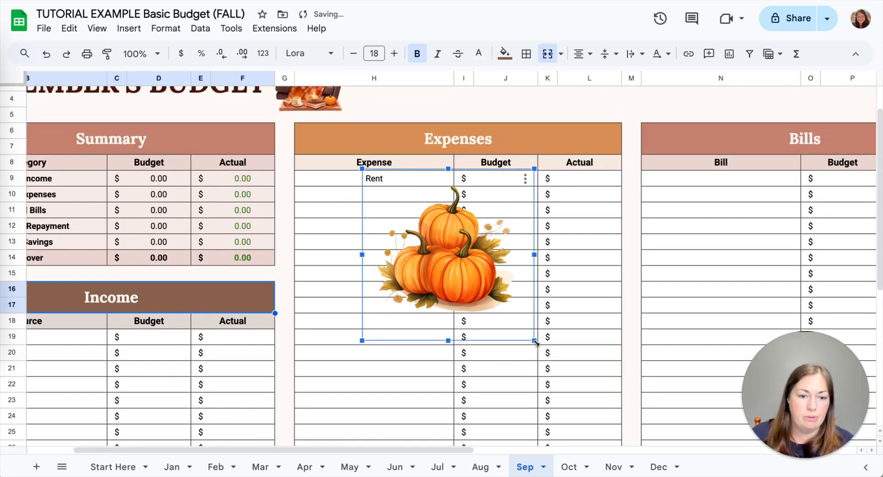
pyautogui.moveTo(535, 342); pyautogui.dragTo(539, 246)
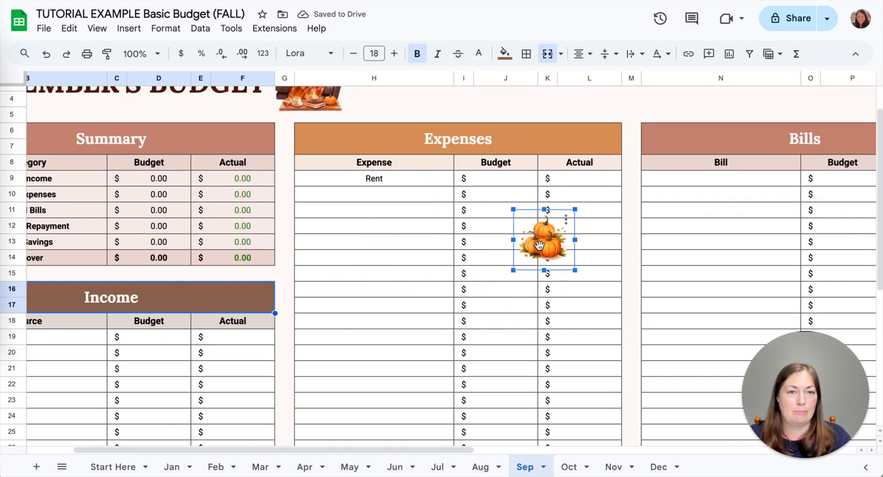
# - Place the pumpkin image between the Expenses and Bills headers and adjust its size to about four rows tall
pyautogui.moveTo(533, 249); pyautogui.dragTo(624, 158)
pyautogui.moveTo(599, 120); pyautogui.dragTo(597, 112)
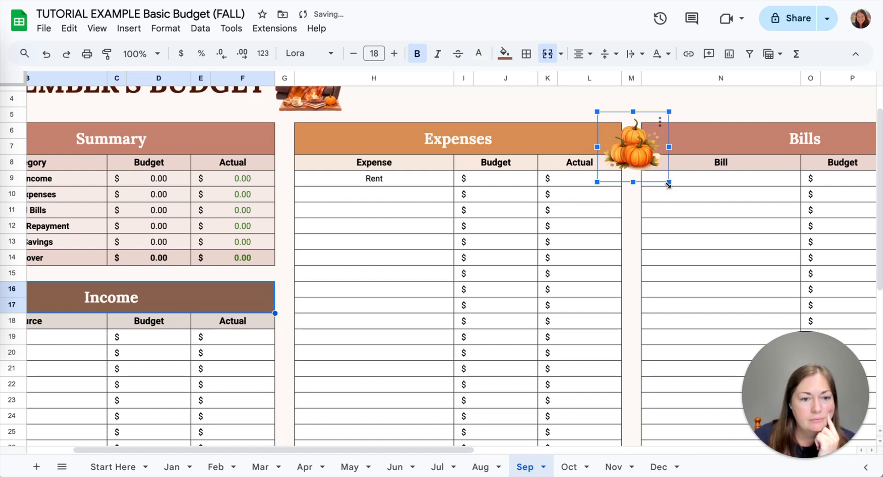
pyautogui.moveTo(668, 183); pyautogui.dragTo(660, 175)
pyautogui.click(573, 100)
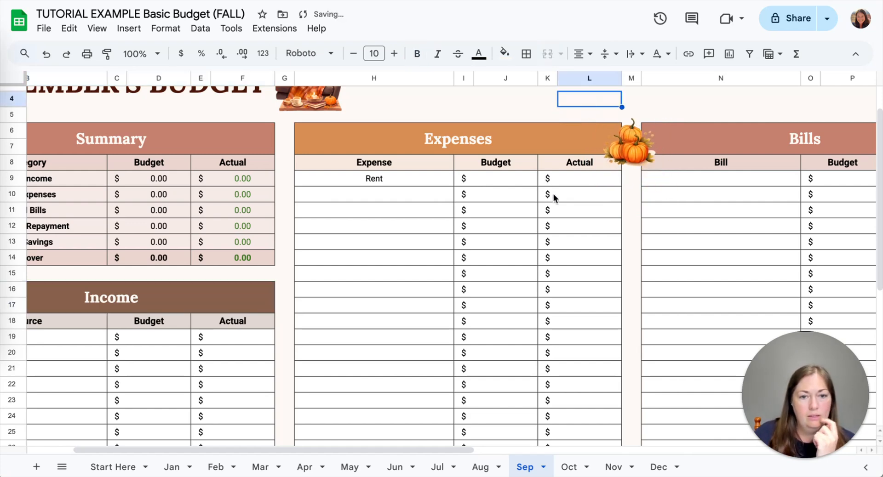
# - Insert the donut image 8.png from the clipart folder over the cells
pyautogui.hscroll(15, 614, 269)
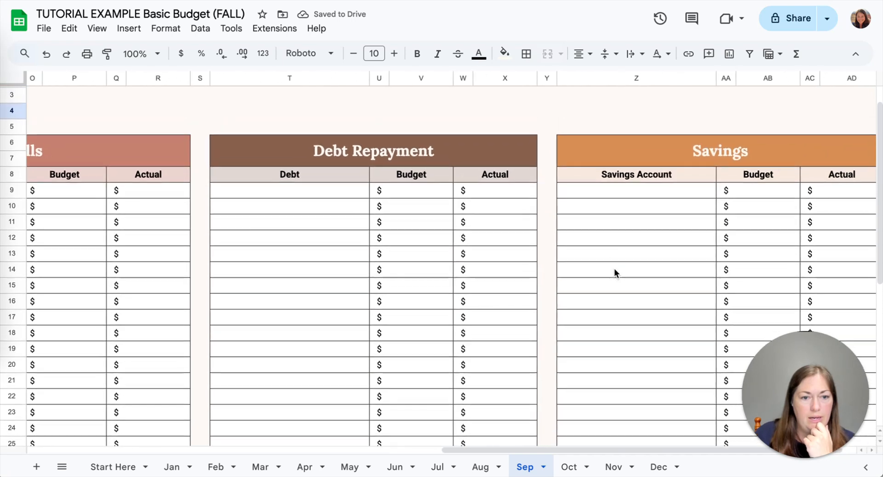
pyautogui.scroll(2, 614, 269)
pyautogui.hscroll(1, 560, 190)
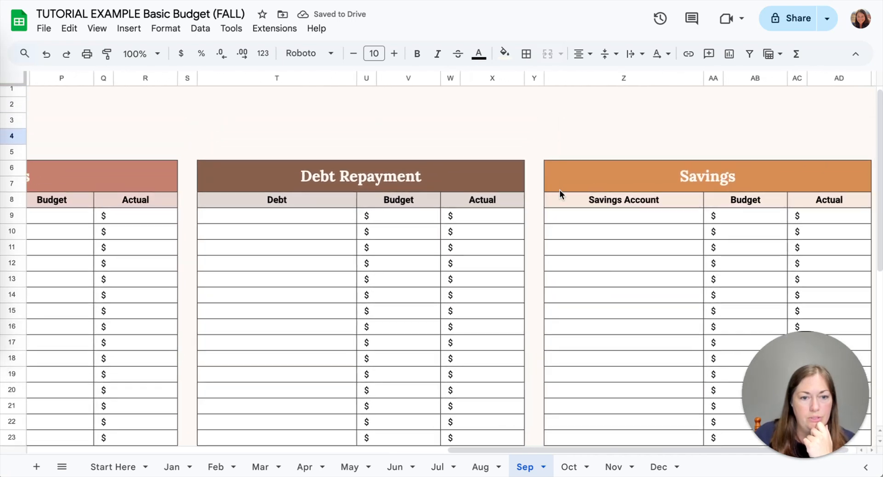
pyautogui.click(129, 28)
pyautogui.moveTo(195, 243)
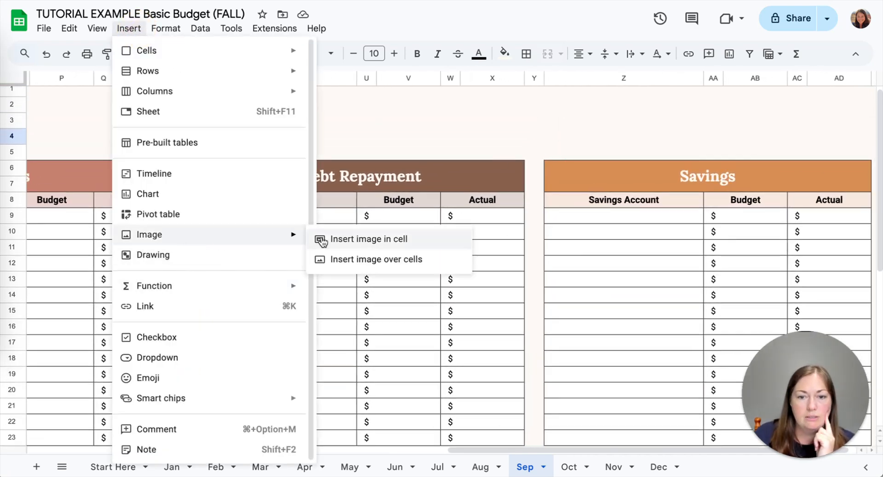
pyautogui.click(340, 259)
pyautogui.click(429, 320)
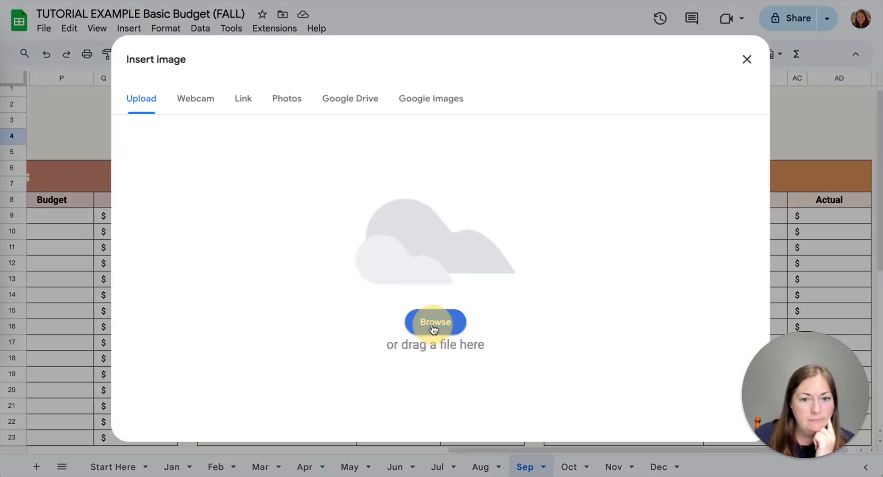
pyautogui.doubleClick(484, 222)
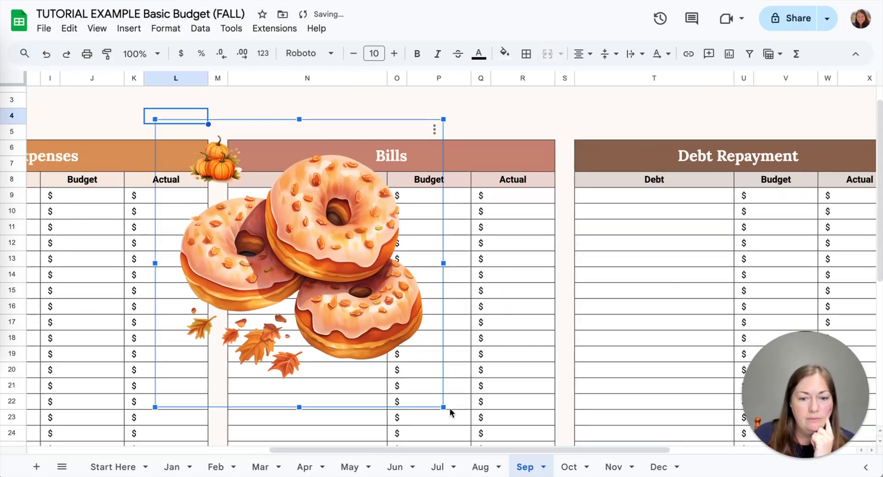
# - Shrink the donut image to a small accent and place it between the Debt Repayment and Savings headers
pyautogui.moveTo(444, 407); pyautogui.dragTo(513, 171)
pyautogui.moveTo(550, 195); pyautogui.dragTo(536, 180)
pyautogui.moveTo(514, 157); pyautogui.dragTo(518, 151)
pyautogui.click(437, 110)
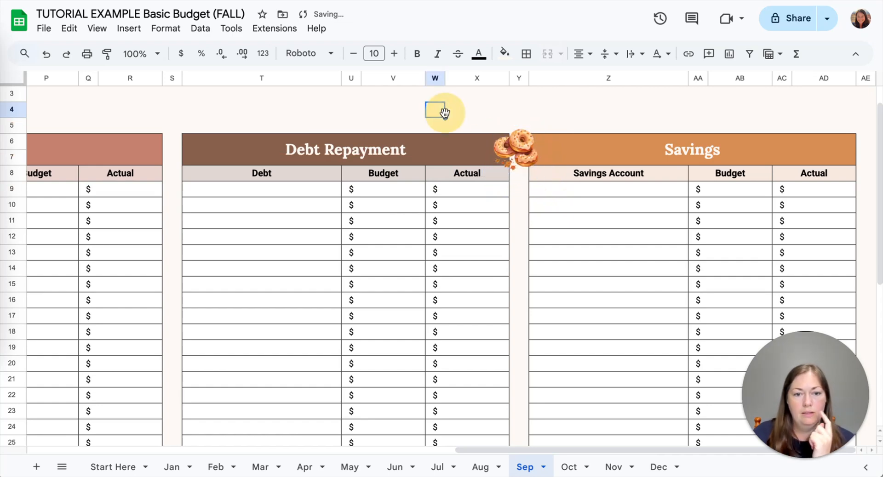
# - Review the clipart across the Sep sheet and compare its fall styling with the unstyled Aug sheet
pyautogui.hscroll(-5, 479, 251)
pyautogui.scroll(1, 478, 250)
pyautogui.hscroll(-8, 486, 265)
pyautogui.scroll(1, 486, 265)
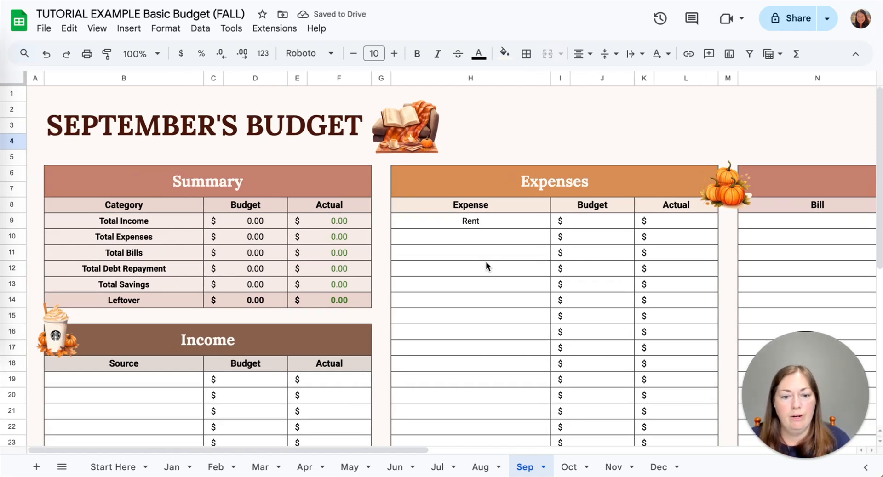
pyautogui.click(480, 466)
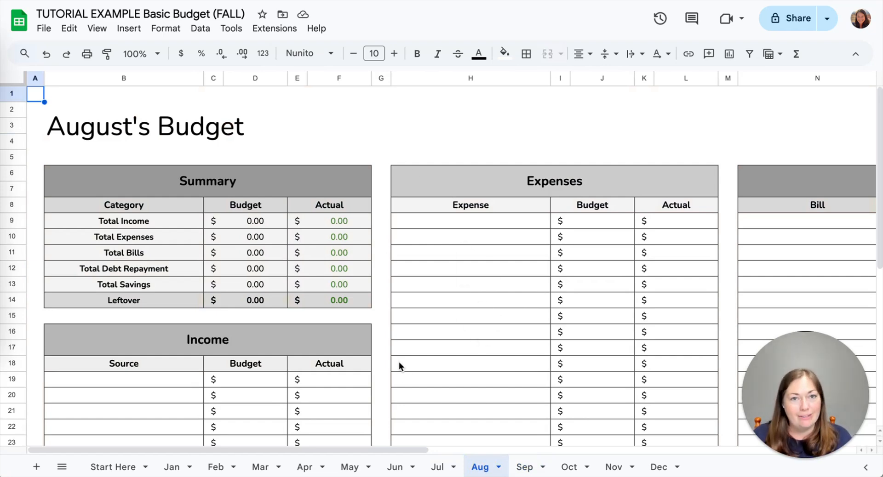
pyautogui.click(521, 467)
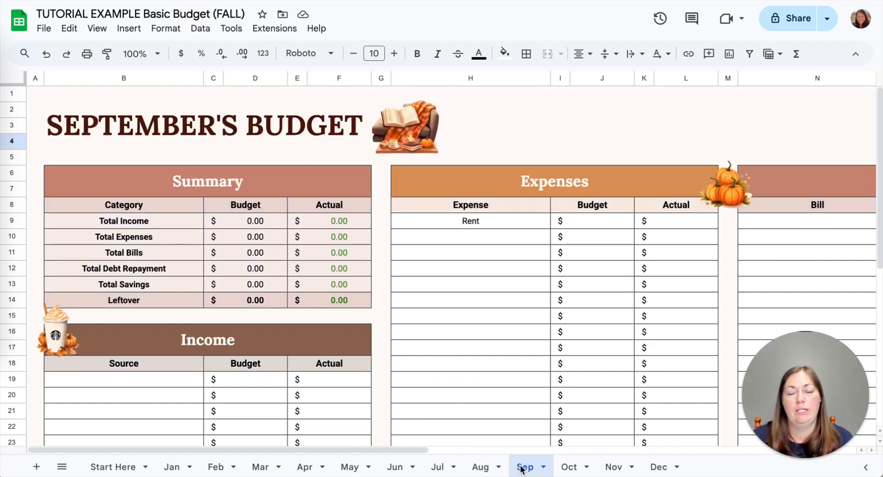